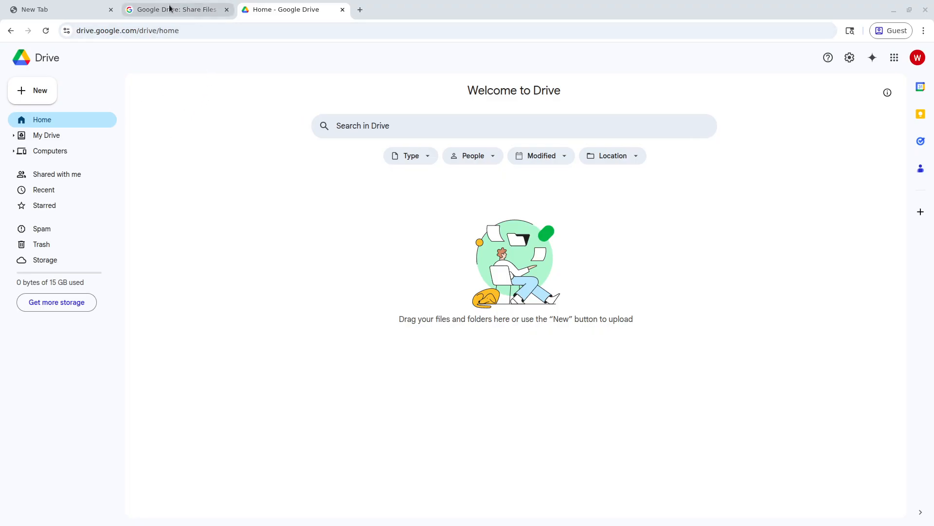
Step: View the drive.google.com address tab and the Google Drive product page, returning to the Drive home page
click(48, 11)
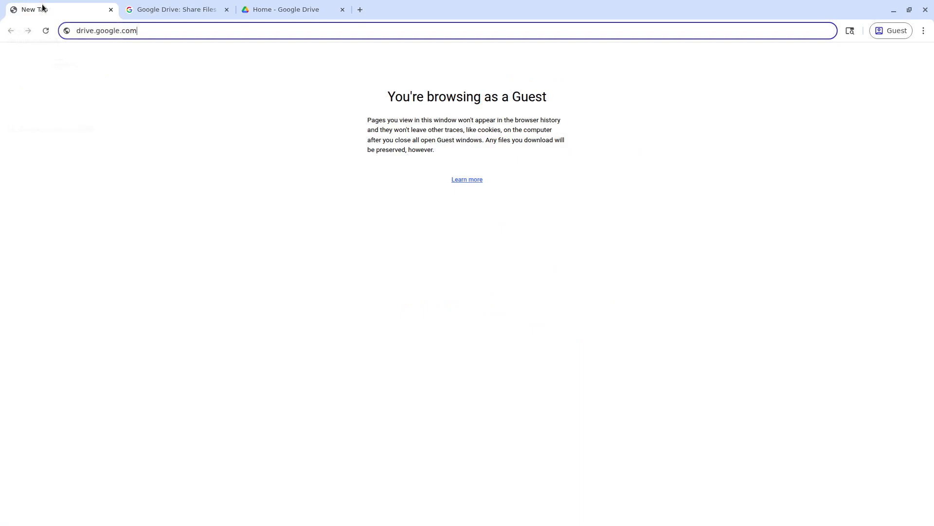
click(175, 9)
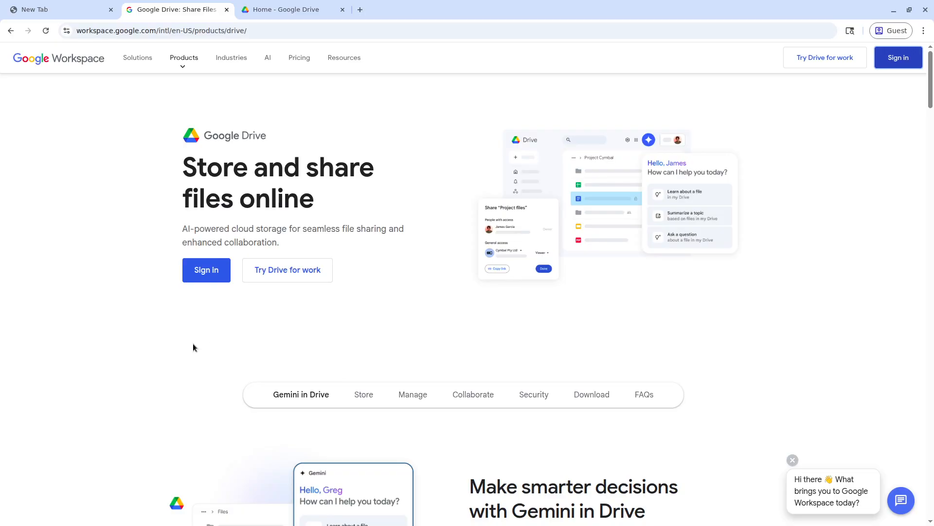
click(294, 8)
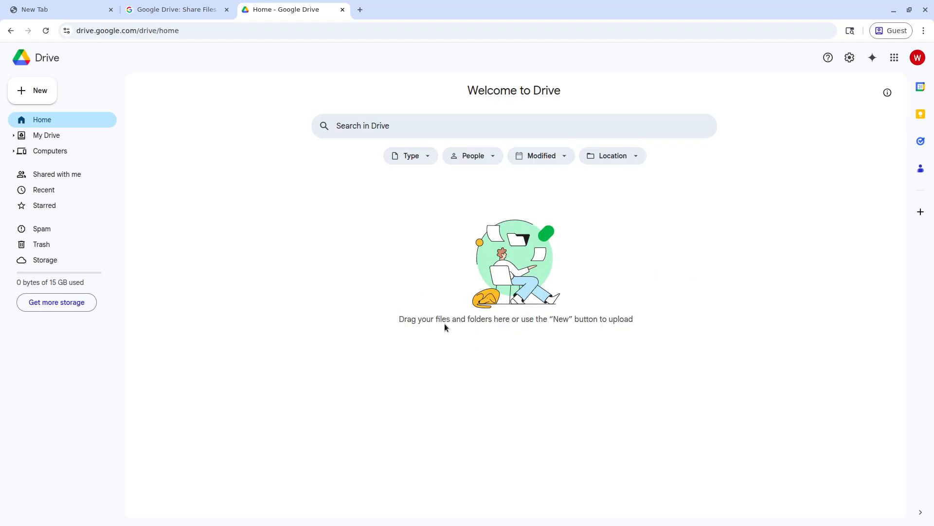
Step: Create a folder named "test folder" in My Drive and open it
click(75, 138)
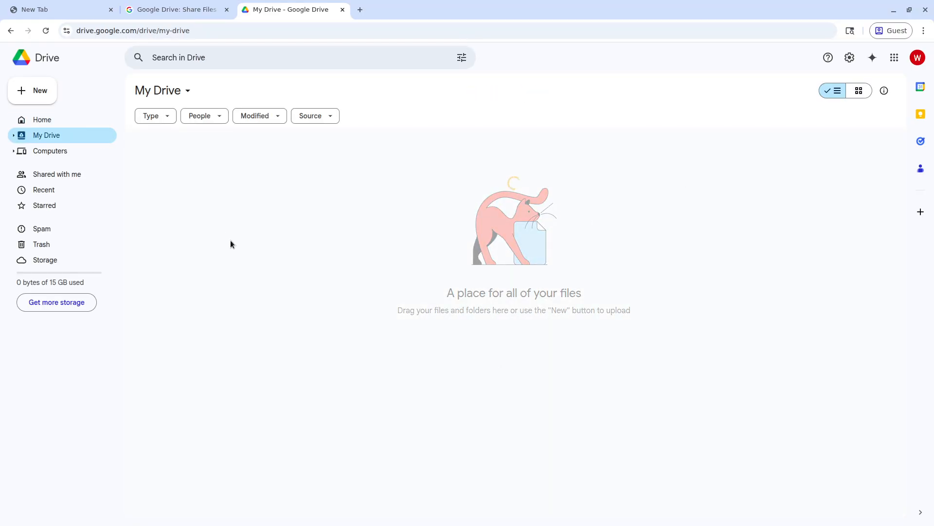
key(F5)
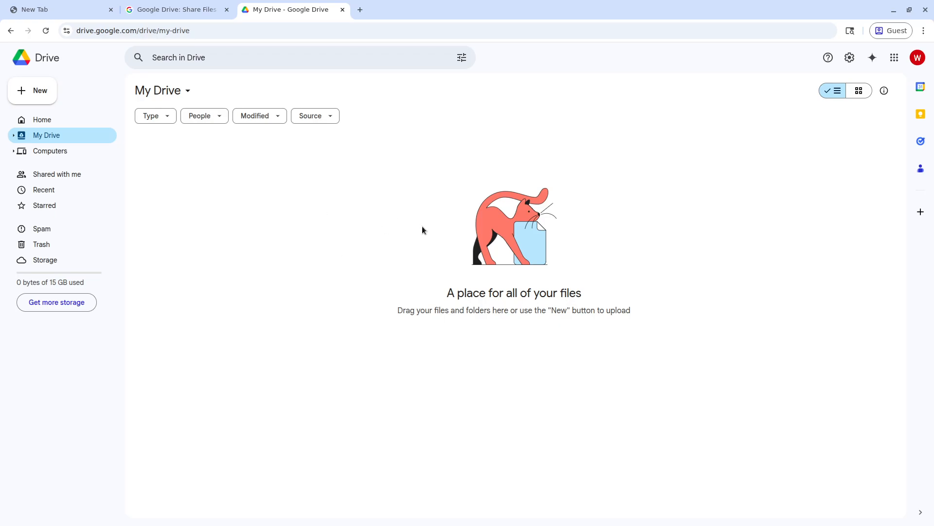
right_click(373, 215)
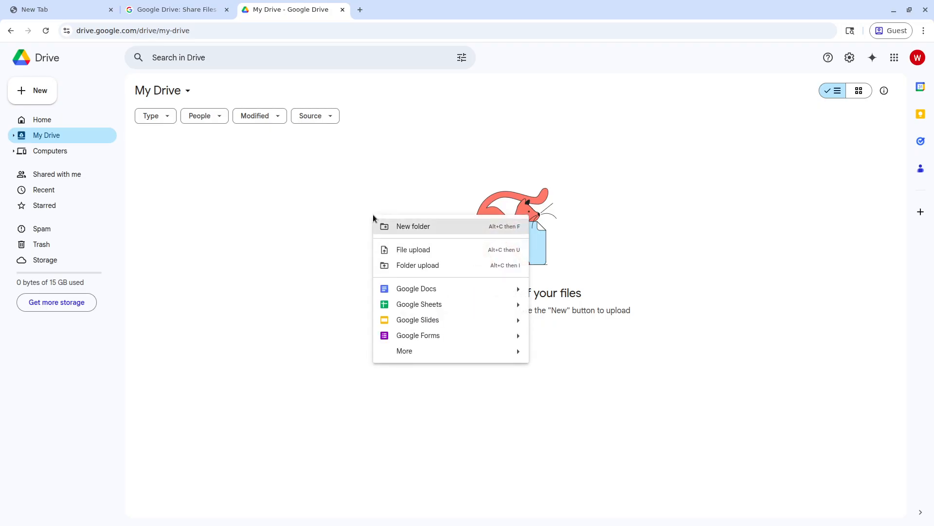
click(460, 233)
text(t)
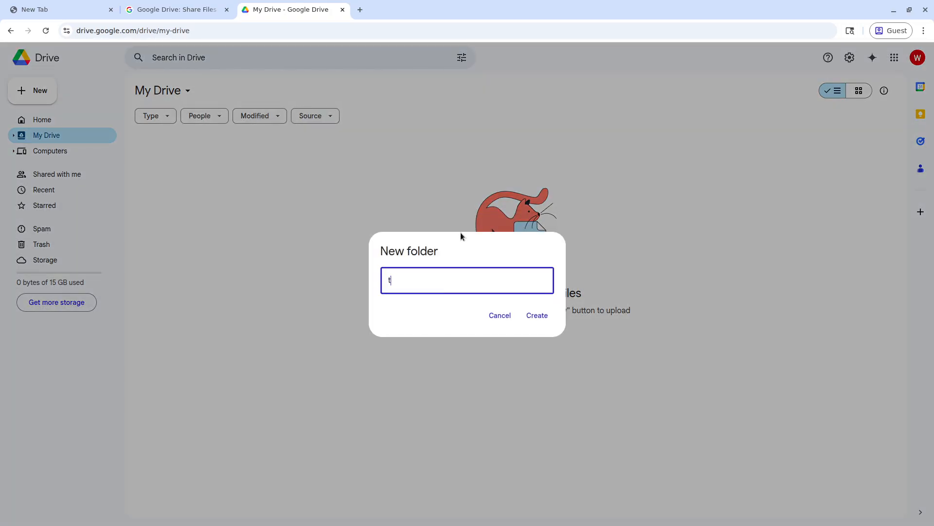
text(est folder)
key(Return)
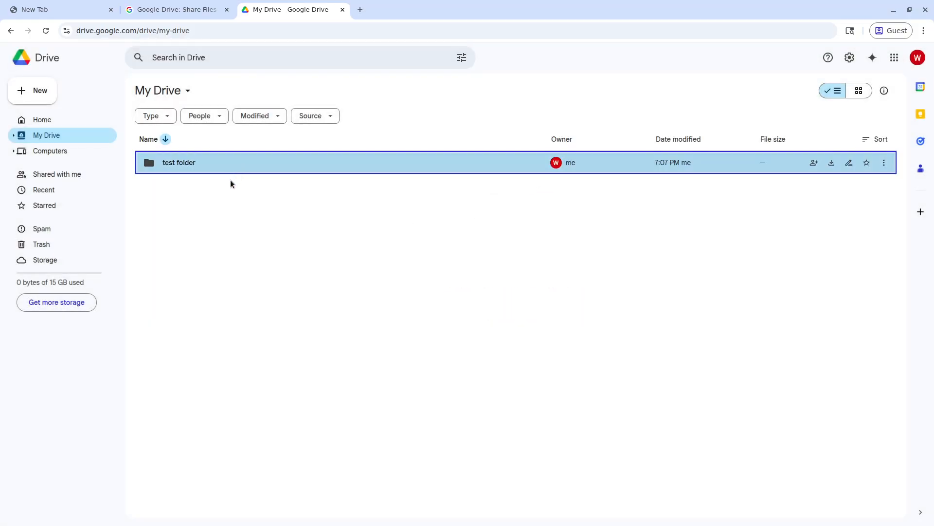
double_click(225, 159)
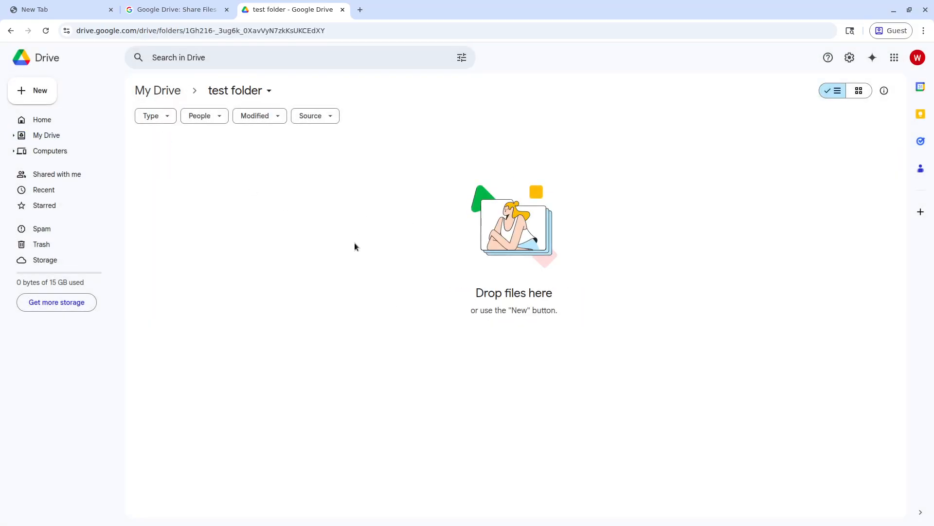
right_click(417, 228)
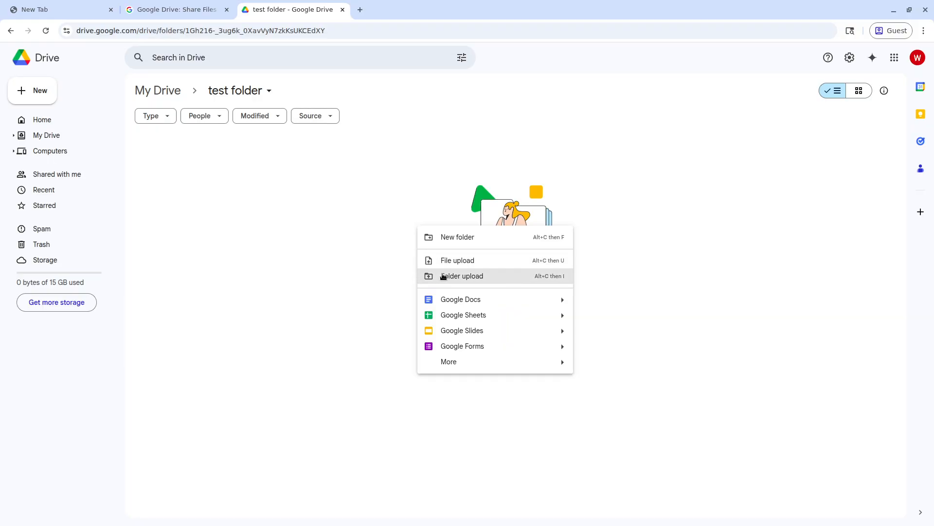
click(377, 245)
right_click(394, 245)
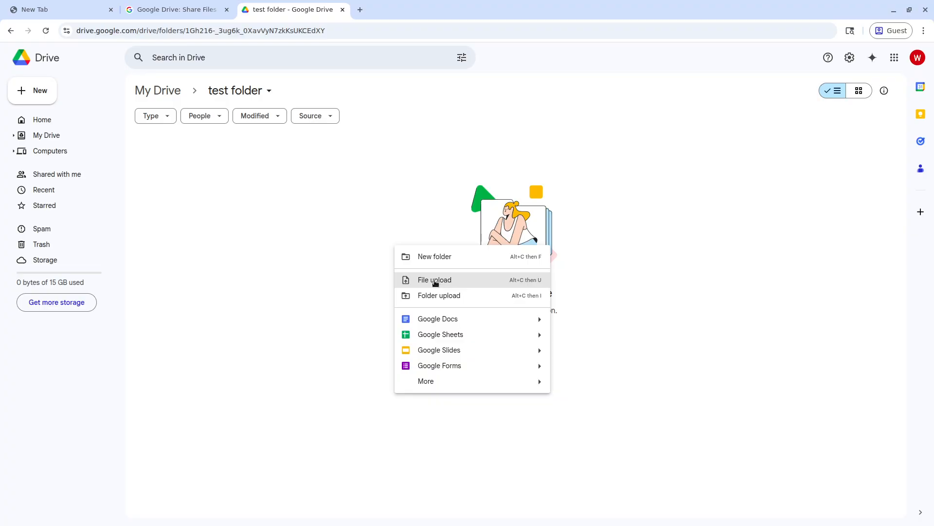
click(322, 252)
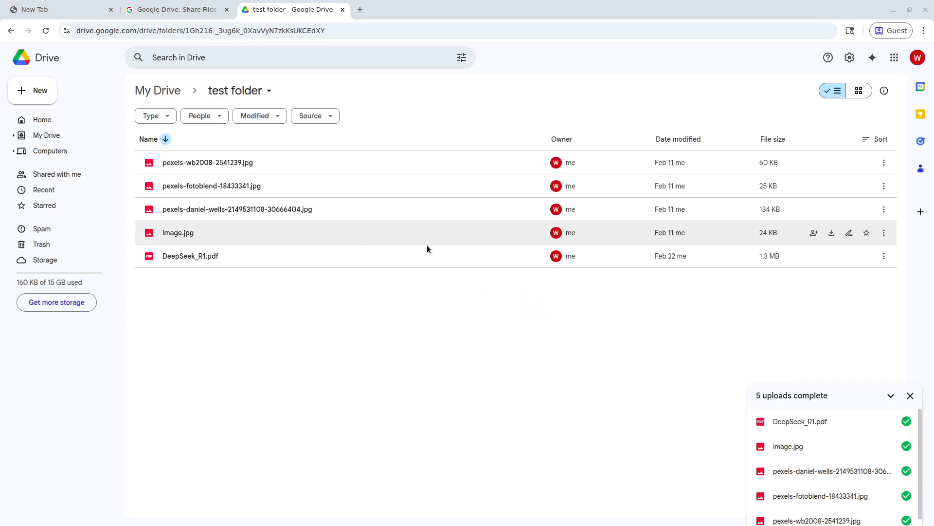
Step: Preview the uploaded JPG images in test folder one after another, closing each preview
double_click(281, 163)
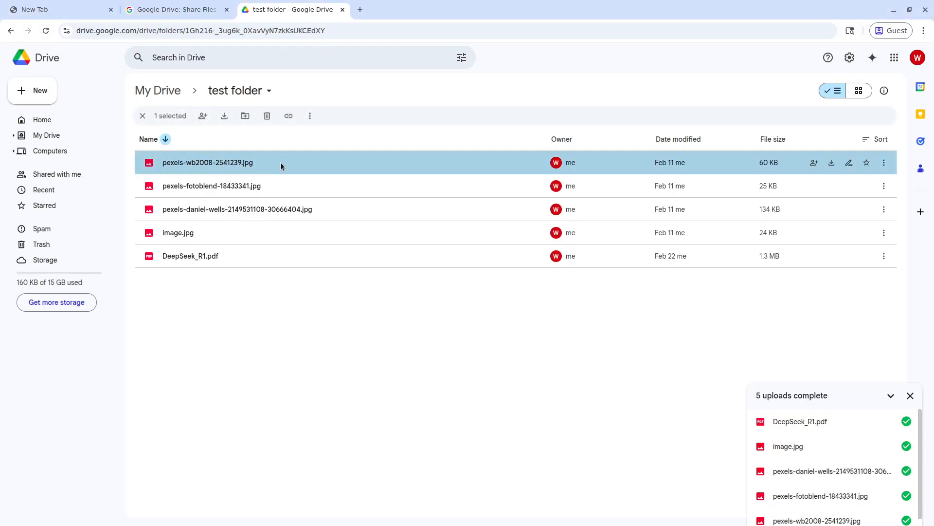
click(635, 287)
double_click(287, 189)
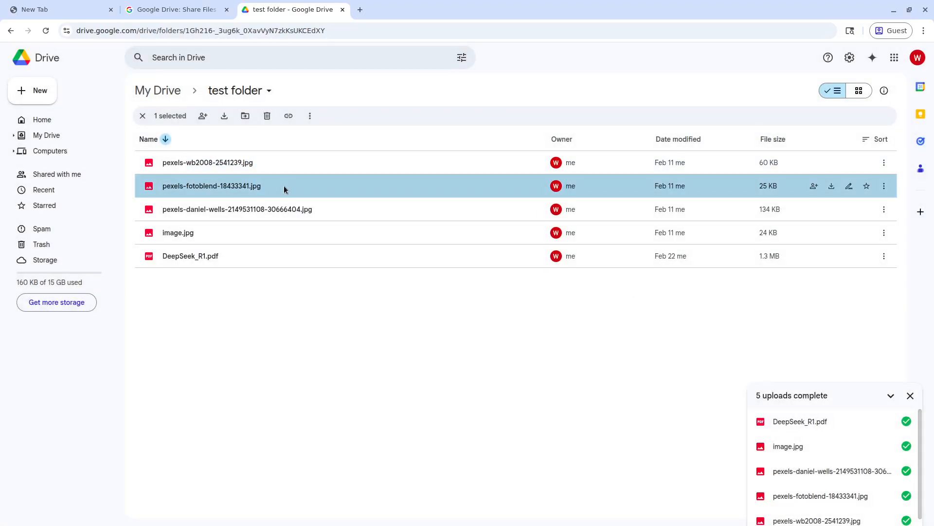
key(Escape)
double_click(342, 215)
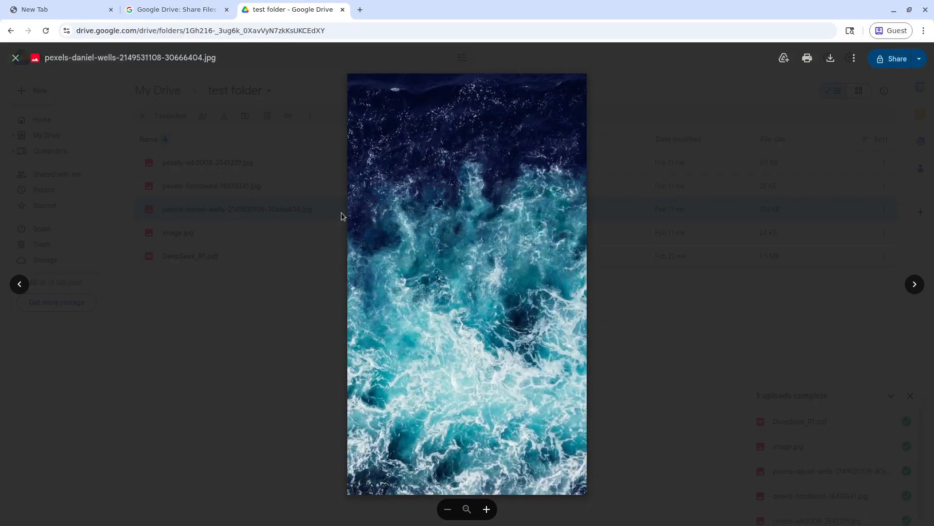
click(648, 292)
double_click(247, 232)
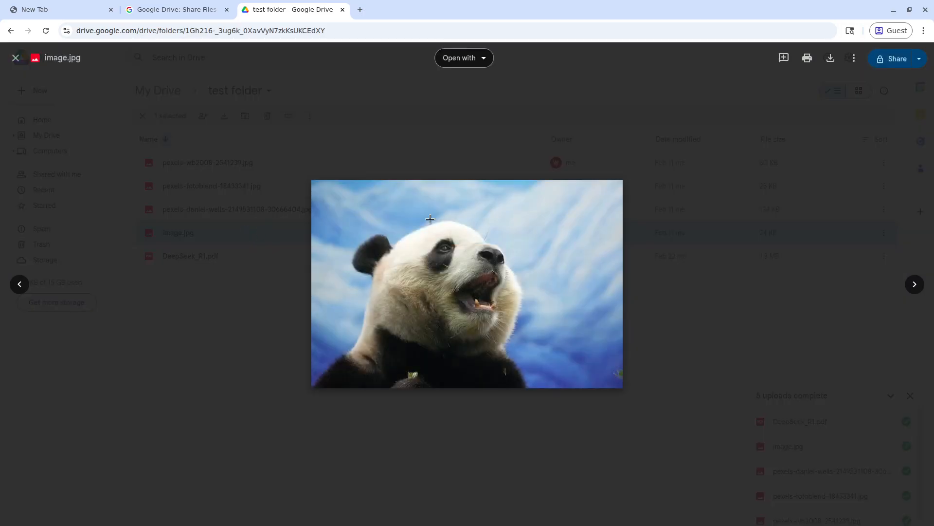
click(781, 276)
double_click(270, 184)
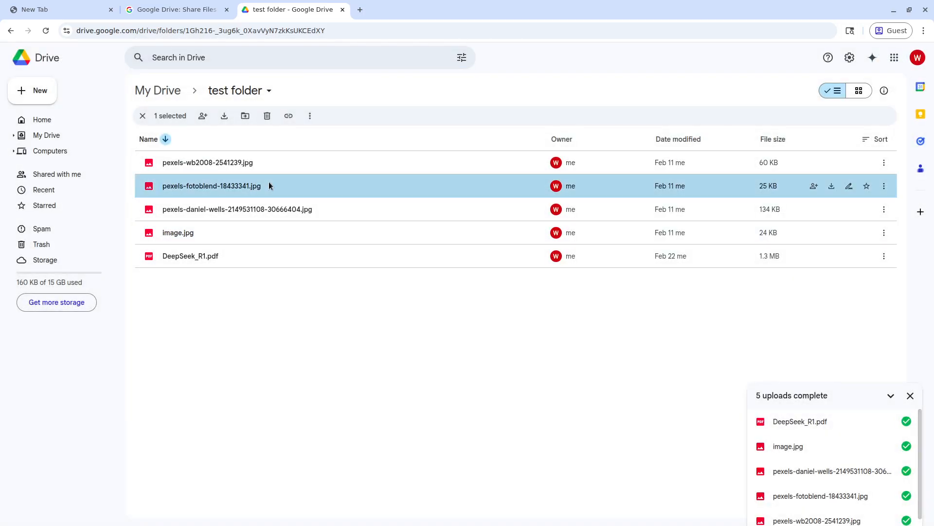
click(708, 369)
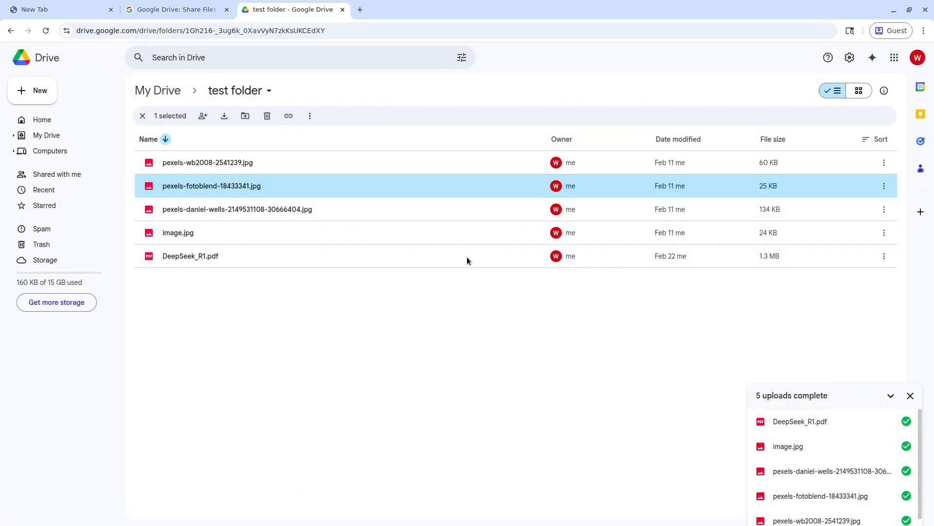
Step: Preview DeepSeek_R1.pdf, glance through its opening pages and close the preview
double_click(270, 256)
click(669, 240)
double_click(278, 256)
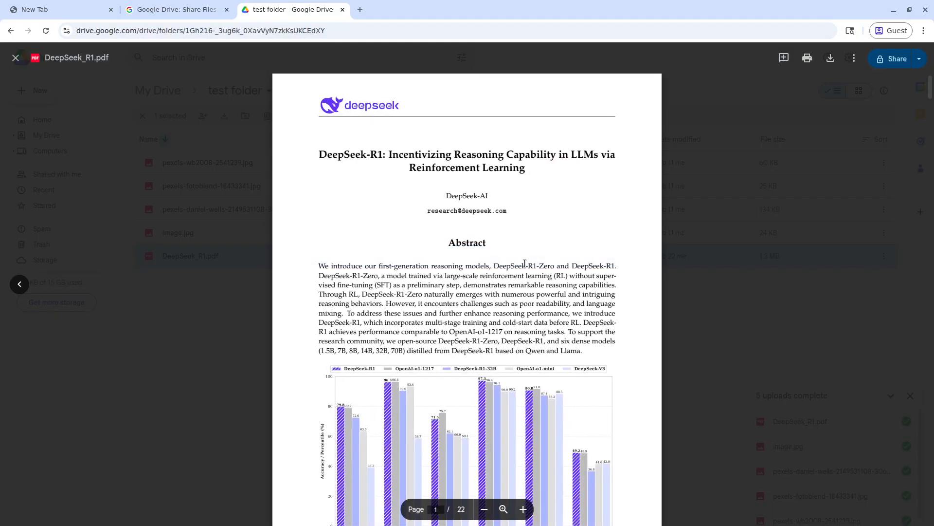
scroll(529, 258, down, 15)
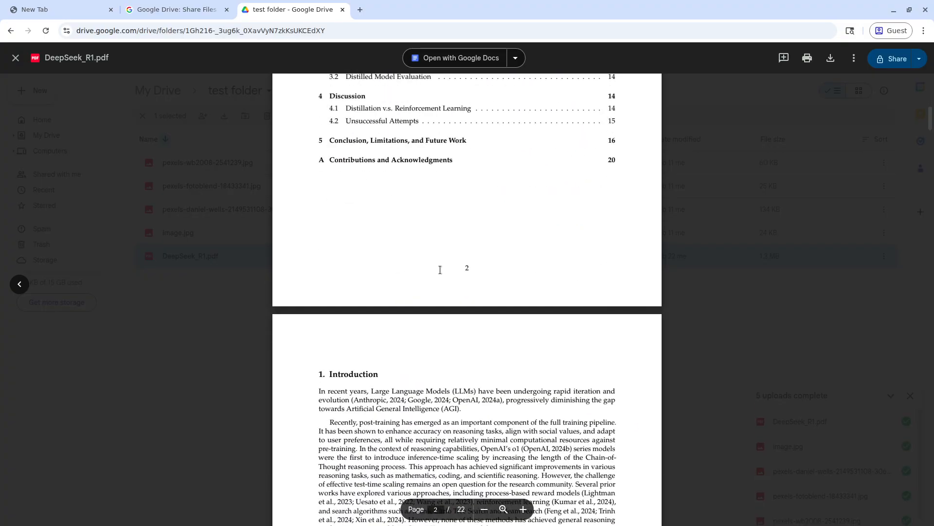
scroll(440, 270, up, 10)
click(811, 296)
Step: Reopen the DeepSeek_R1.pdf preview, skim back and forth through its pages up to page 7, and close it
double_click(290, 253)
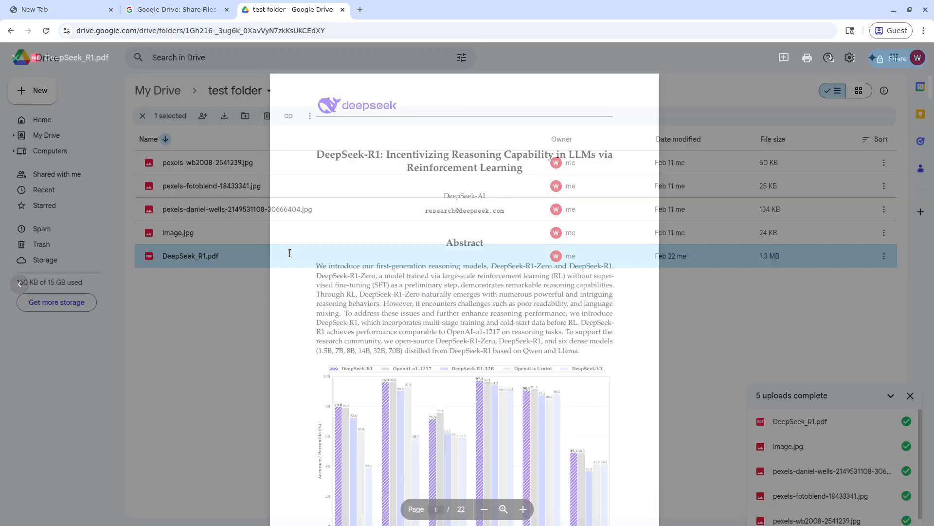
scroll(583, 243, down, 10)
scroll(587, 226, down, 20)
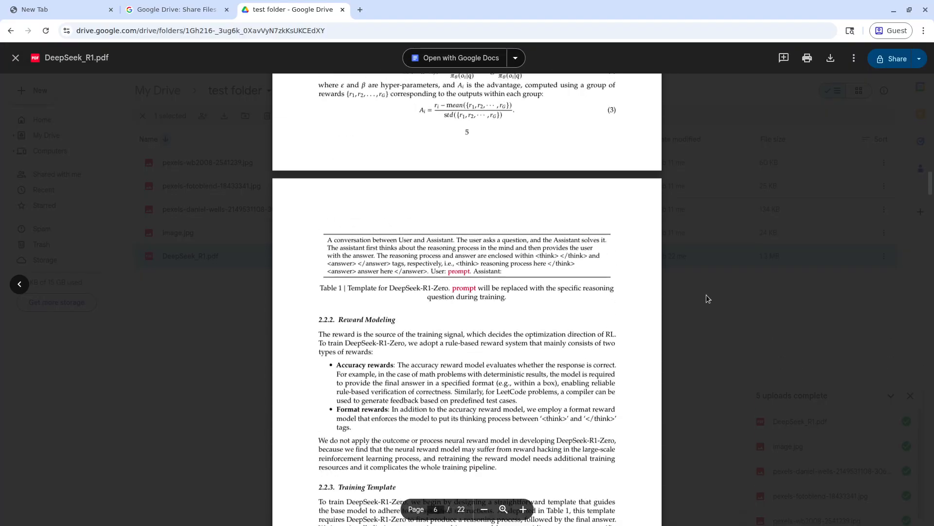
scroll(608, 286, up, 7)
scroll(607, 286, up, 20)
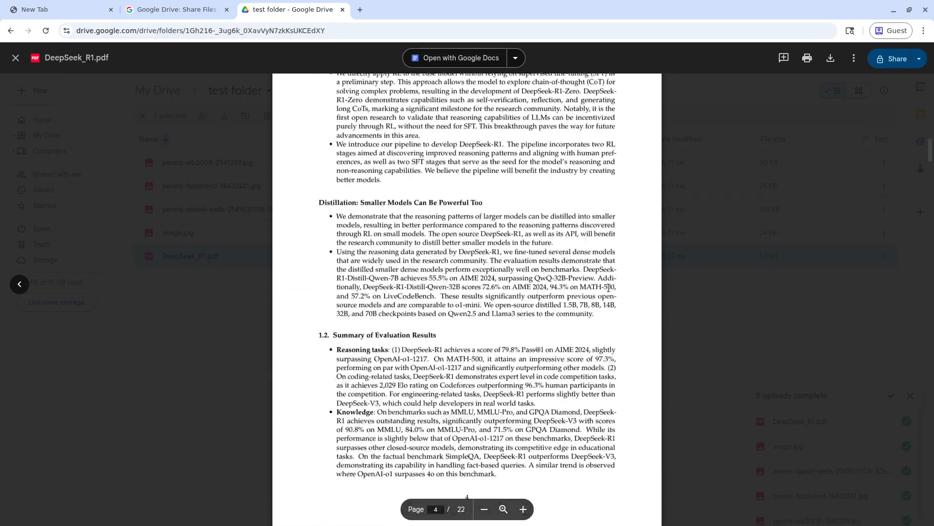
scroll(610, 282, up, 10)
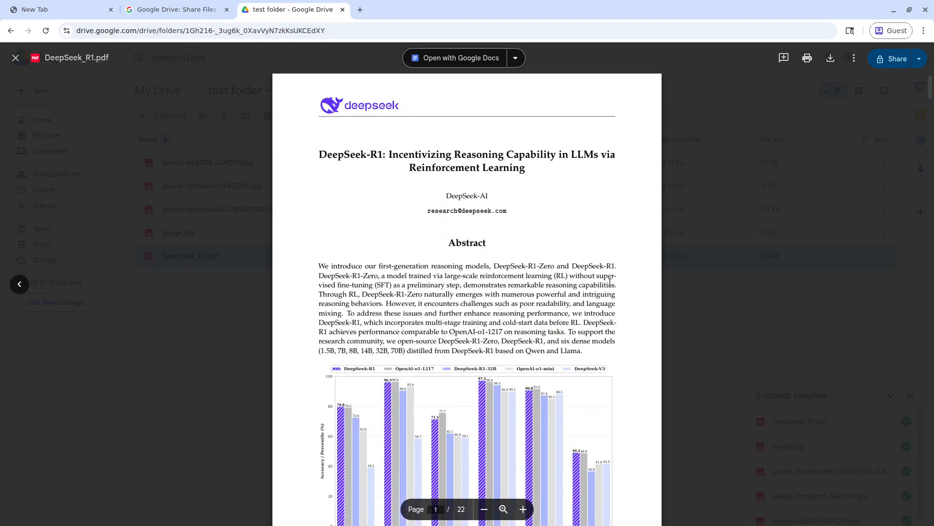
scroll(499, 195, down, 20)
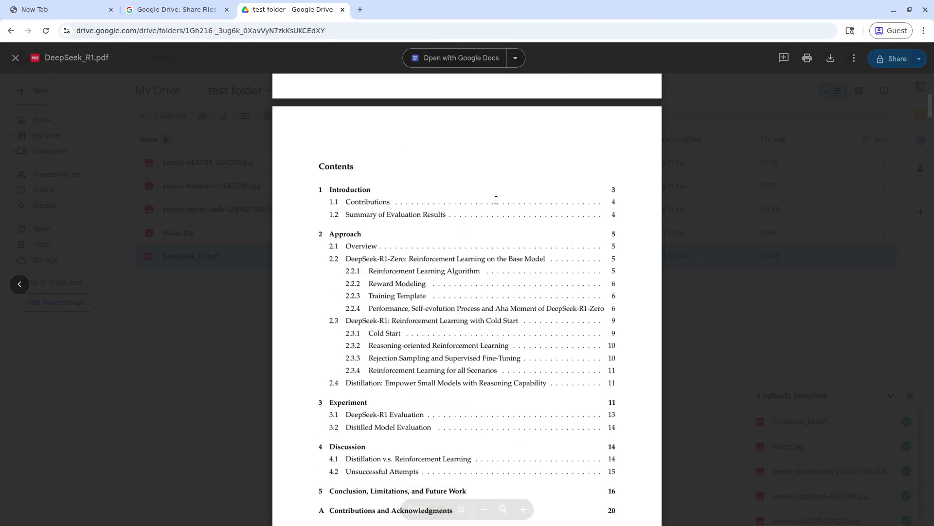
scroll(499, 196, down, 20)
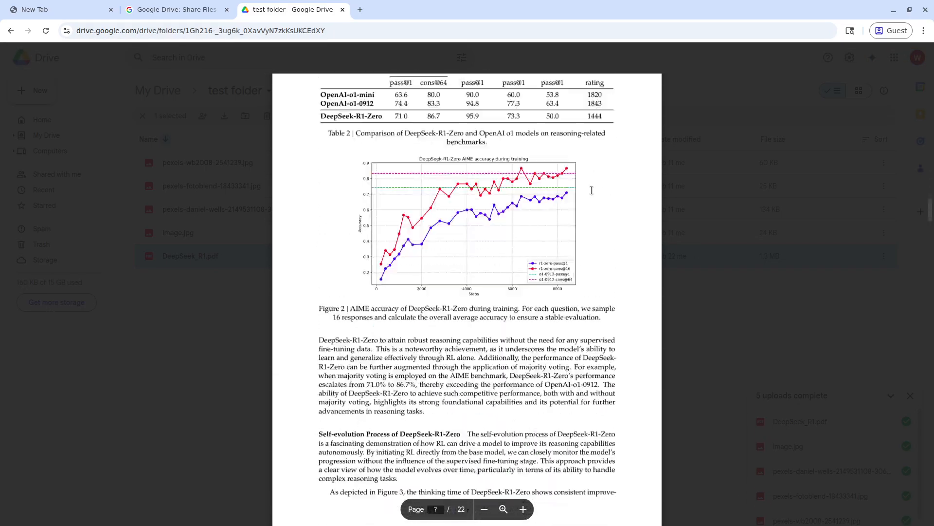
click(746, 296)
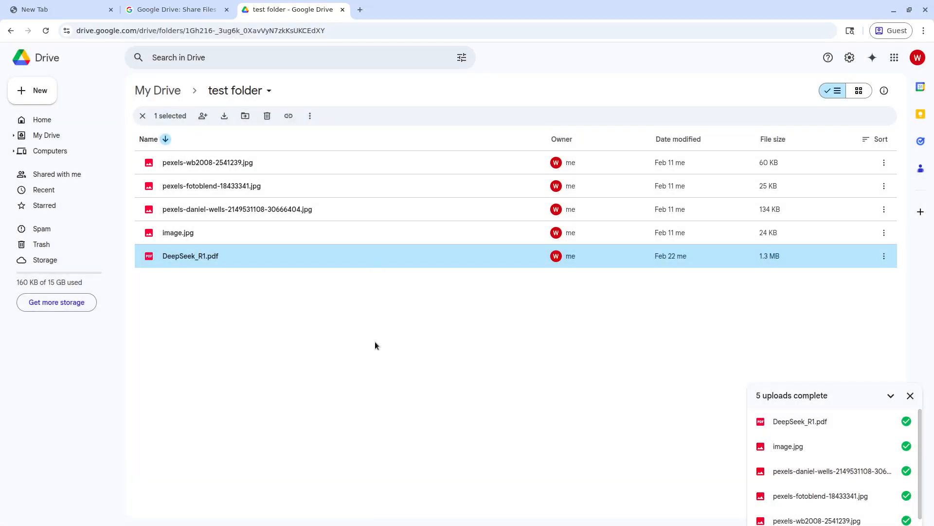
Step: Create a folder named "subfolder 1" inside test folder
click(390, 336)
right_click(391, 336)
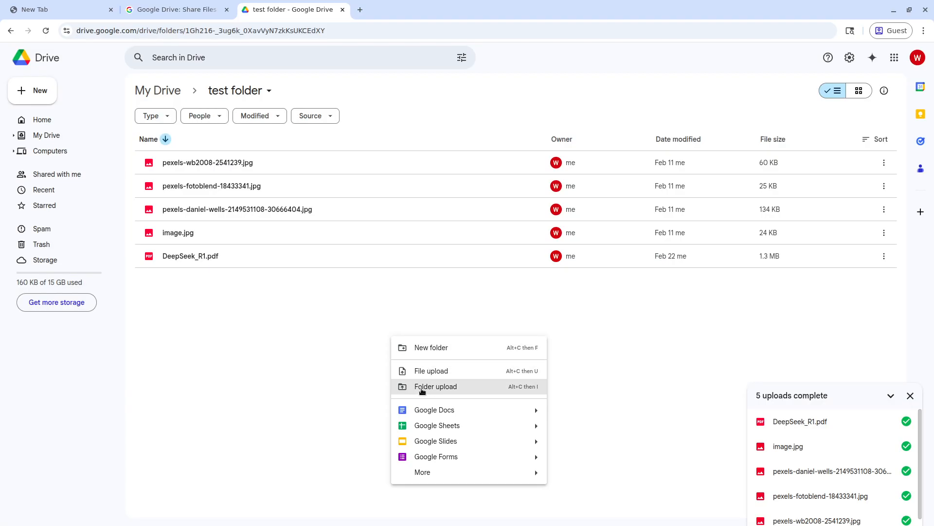
click(282, 342)
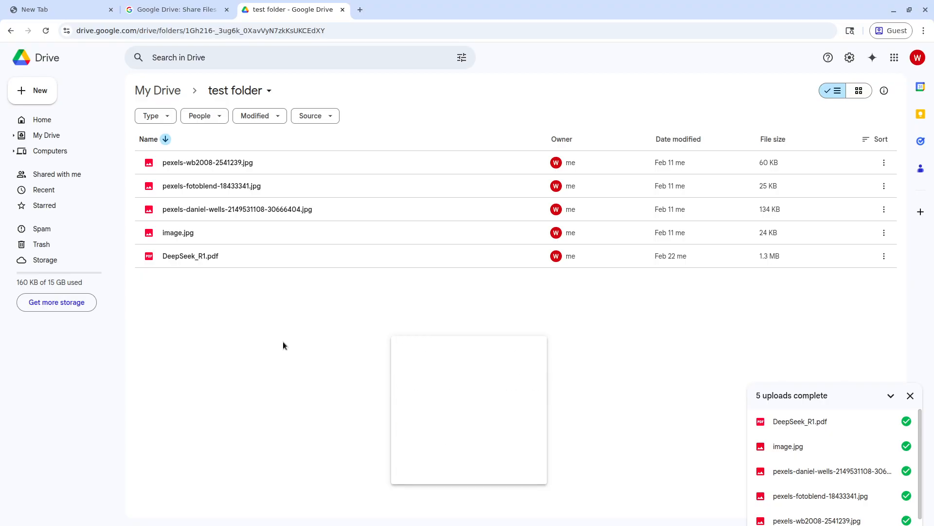
right_click(279, 326)
click(407, 334)
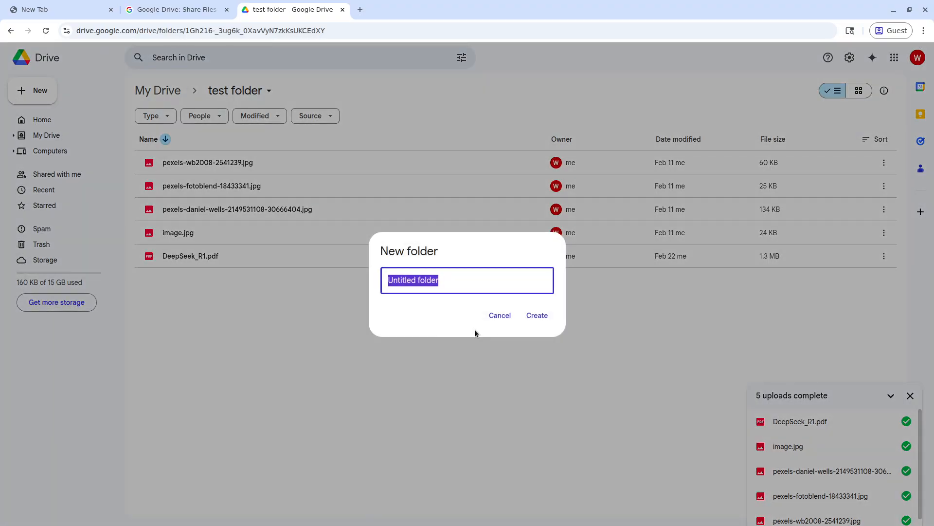
text(subfolder 1)
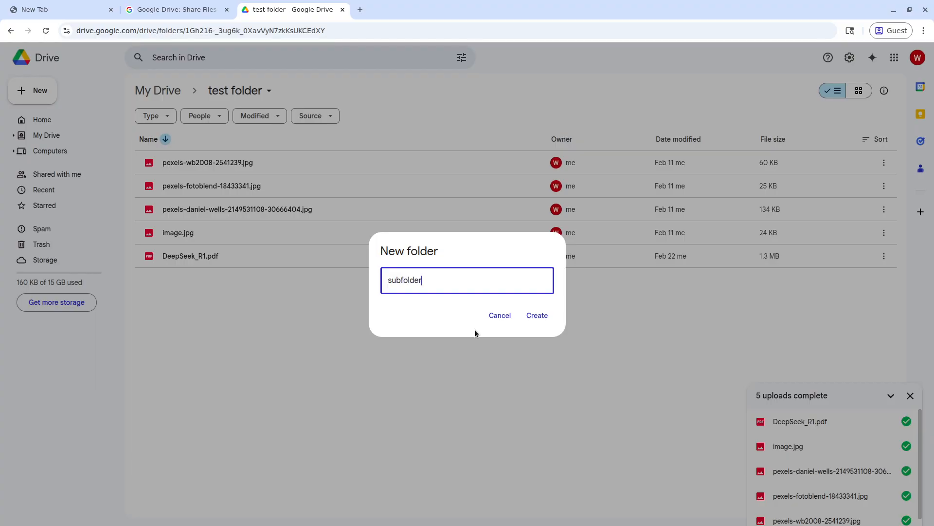
key(Return)
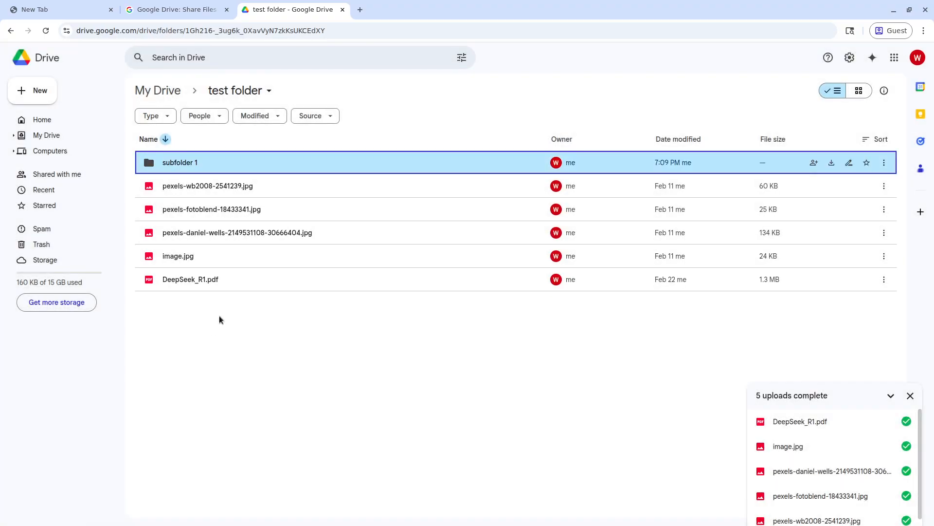
Step: Move the three pexels JPG images from test folder into subfolder 1 and open that subfolder
click(233, 185)
shift+click(253, 234)
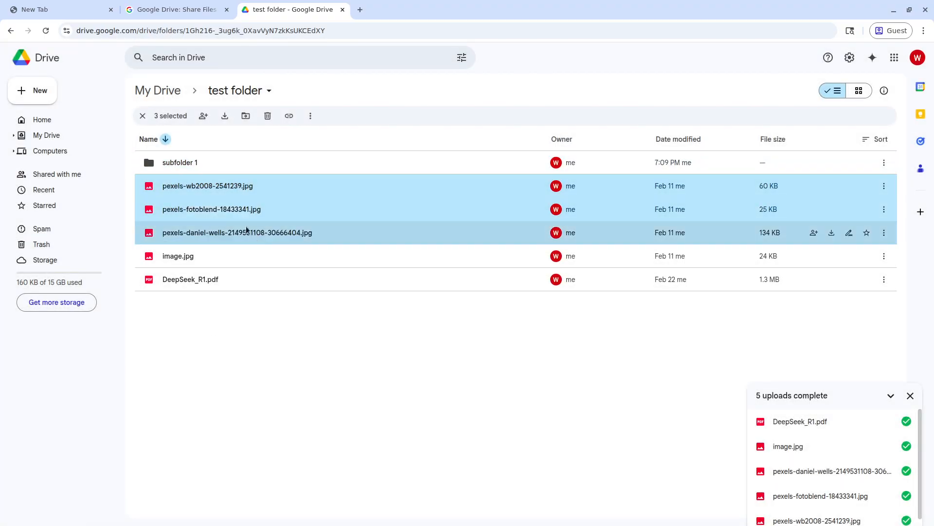
click(381, 358)
click(258, 249)
click(263, 232)
shift+click(257, 211)
ctrl+click(238, 188)
drag(214, 209, 170, 157)
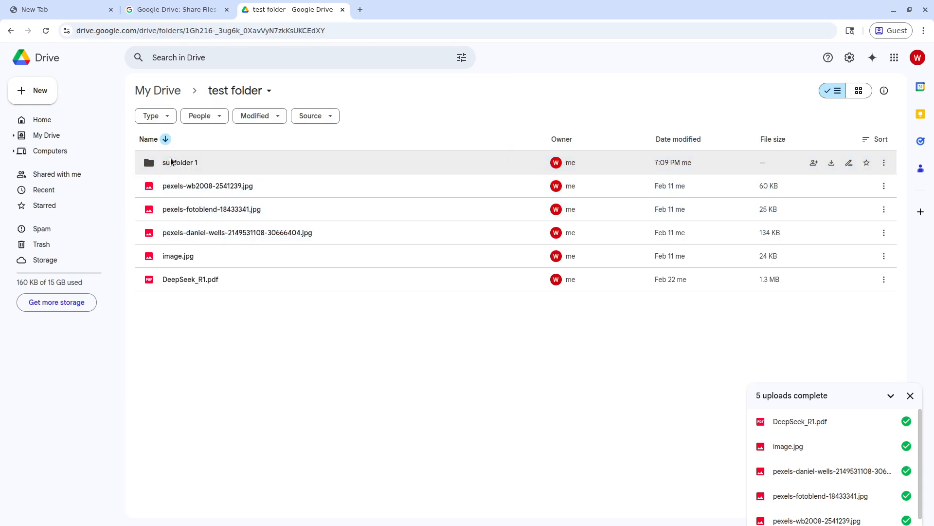
double_click(183, 165)
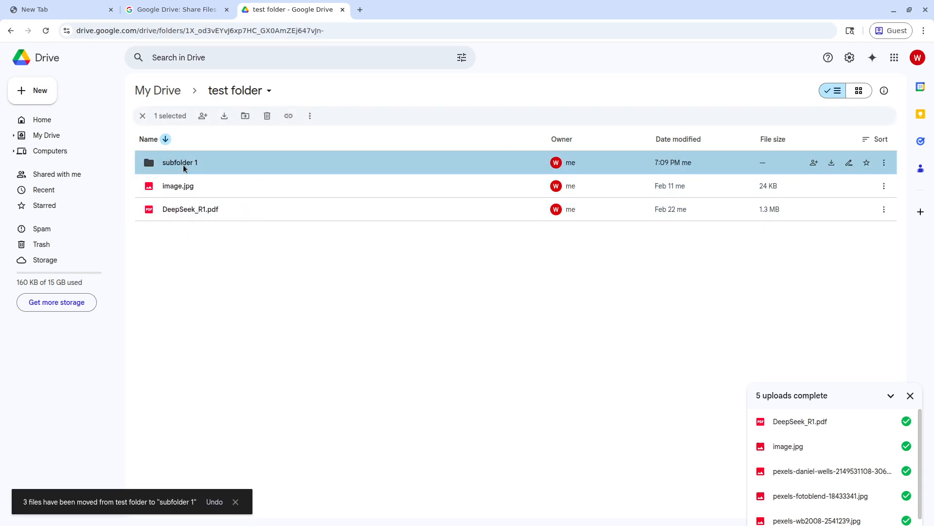
Step: Reopen subfolder 1 from test folder, preview its ocean-waves pexels JPG image and close the preview
click(222, 91)
double_click(212, 159)
double_click(252, 211)
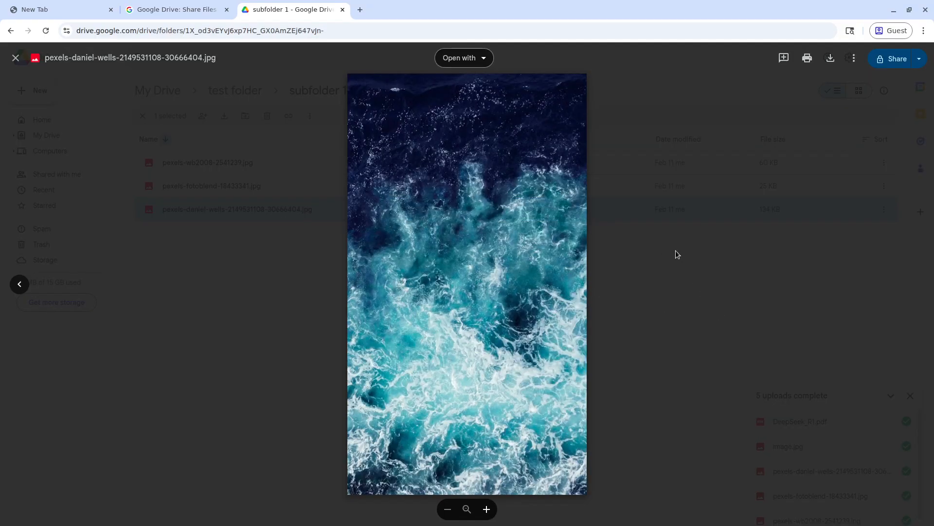
click(677, 254)
Step: Go back up to My Drive and dismiss the upload summary
click(201, 92)
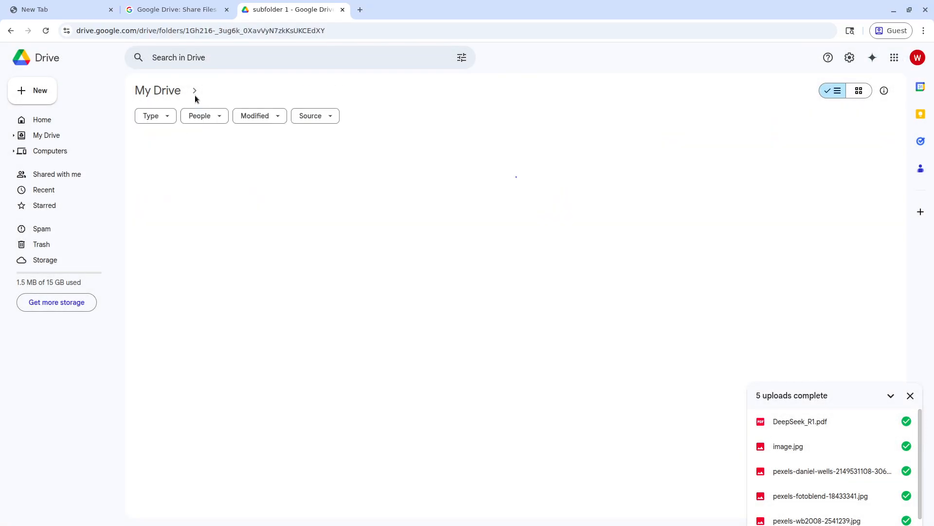
click(168, 93)
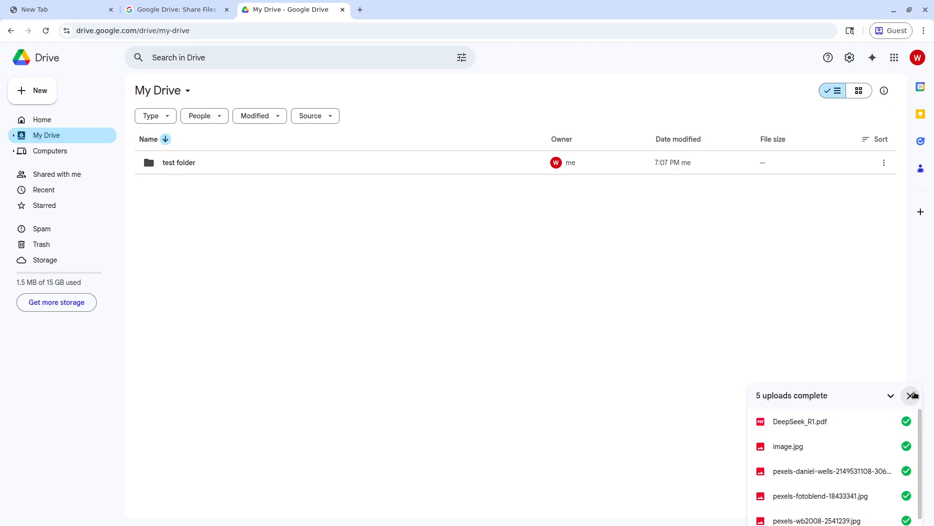
click(912, 395)
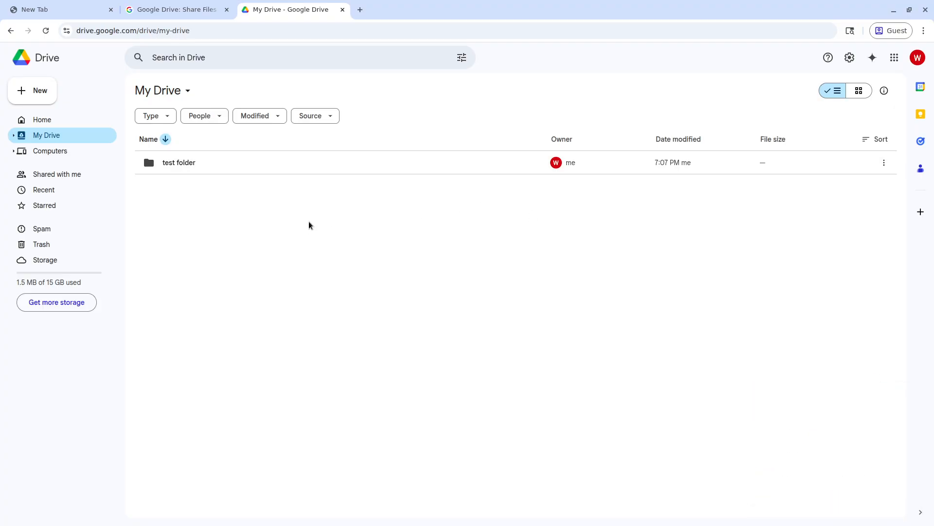
Step: Create a folder named "demo folder" in My Drive and open it
right_click(208, 216)
click(235, 224)
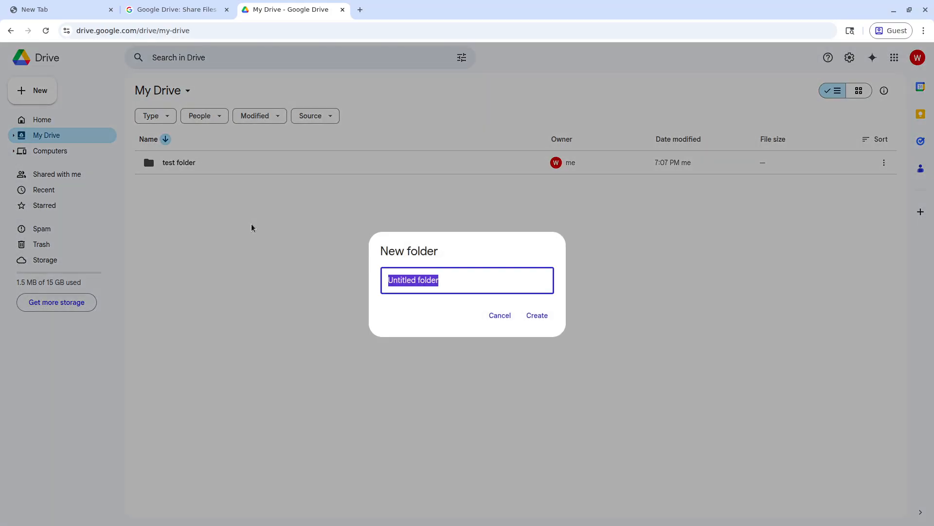
text(demo )
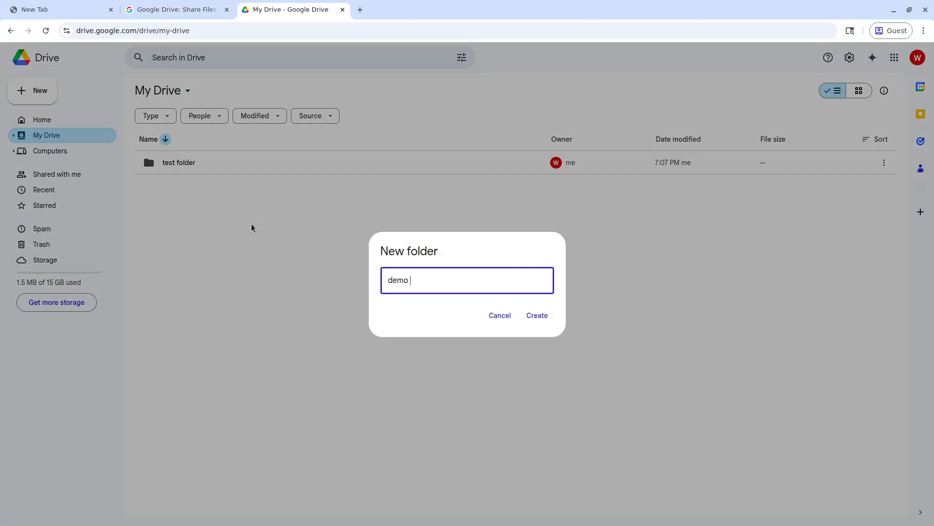
text(folder)
key(Return)
double_click(254, 185)
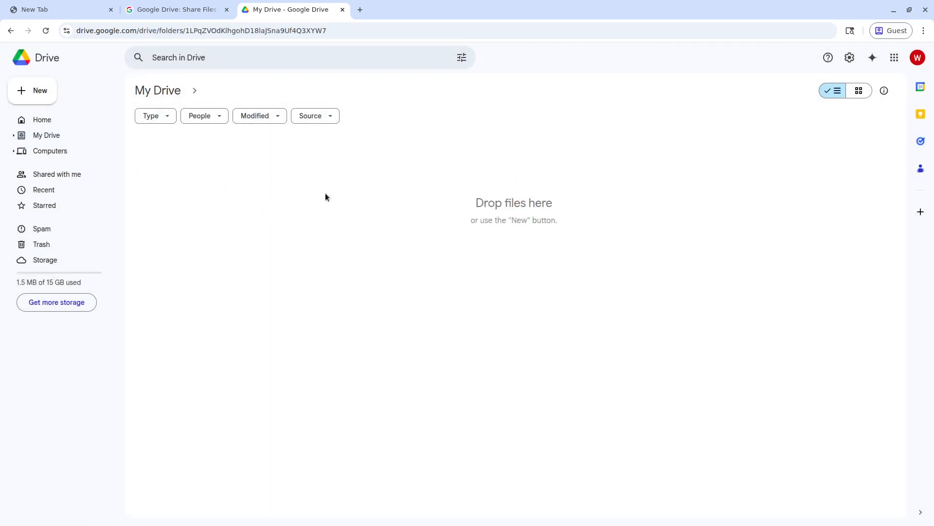
right_click(305, 250)
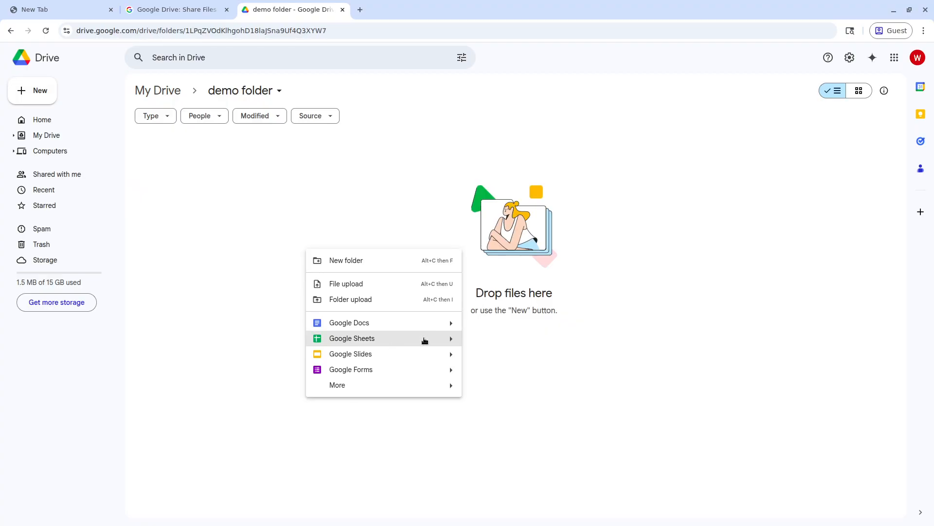
click(744, 364)
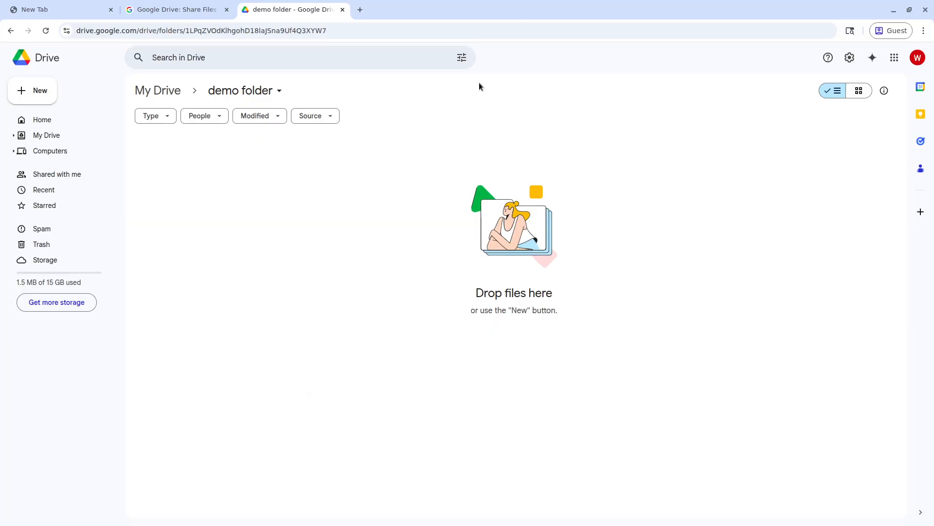
Step: Open docs.google.com in a new browser tab and look through the Docs, Sheets and Slides home pages
click(447, 33)
key(ctrl+t)
text(docs.google.com)
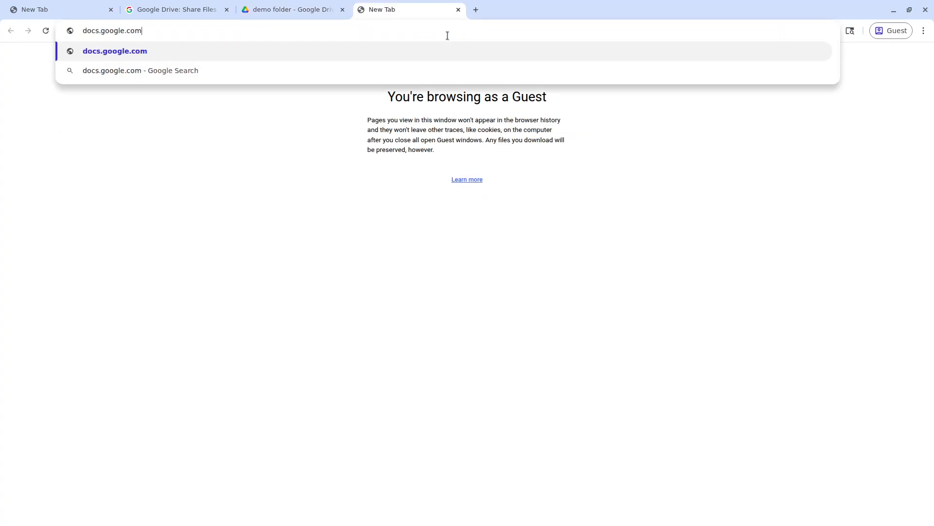
key(Return)
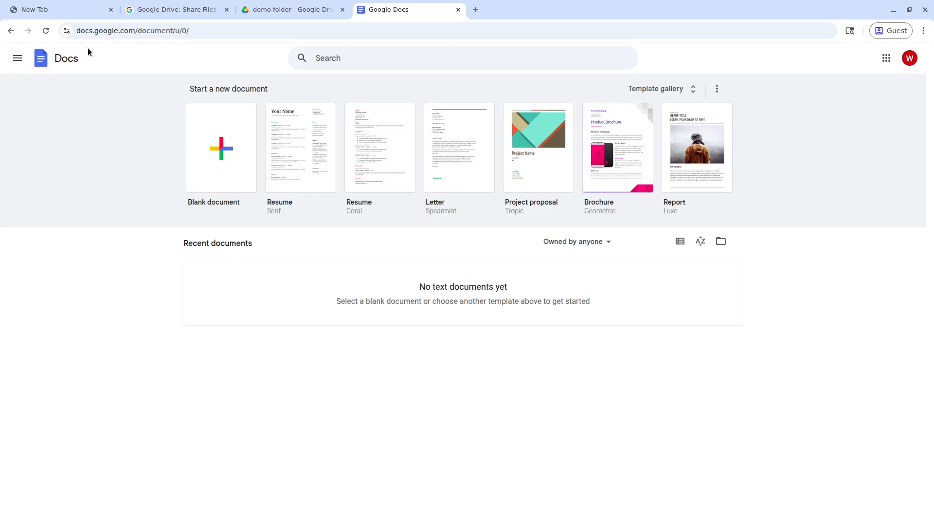
click(17, 58)
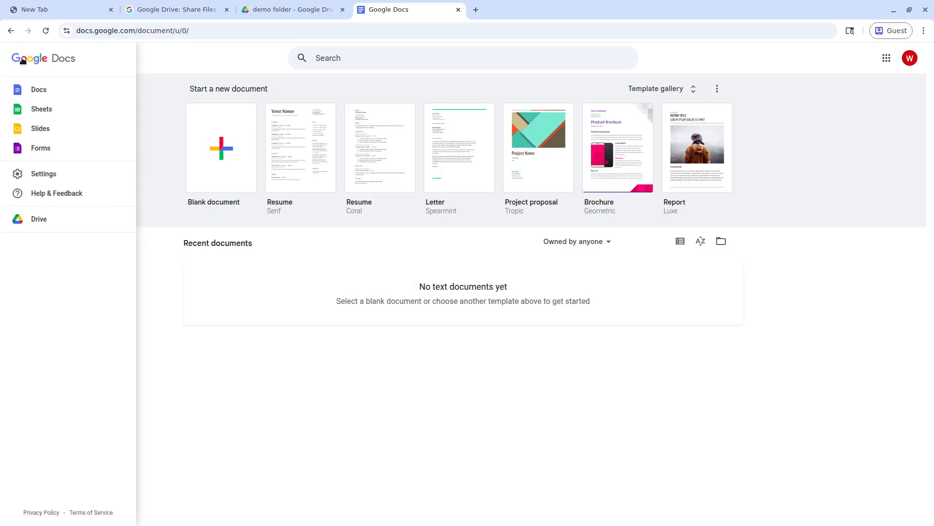
click(67, 113)
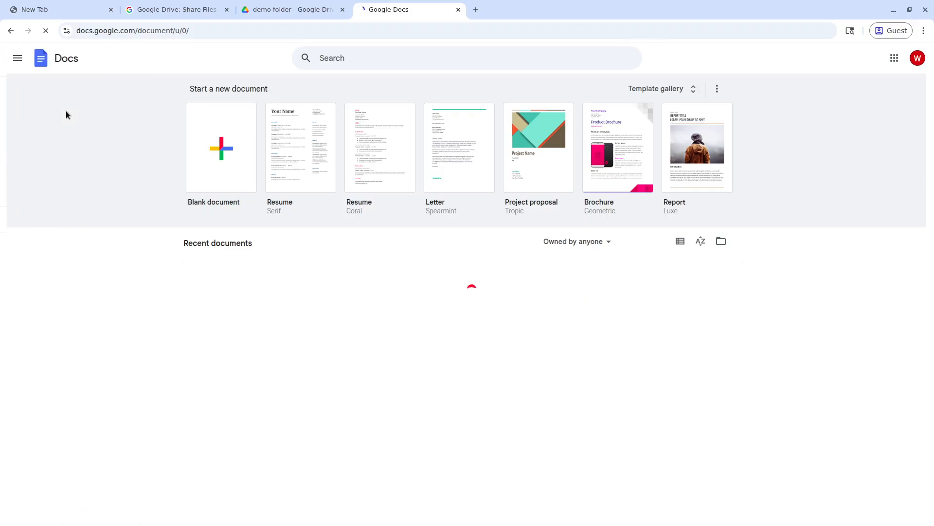
click(17, 58)
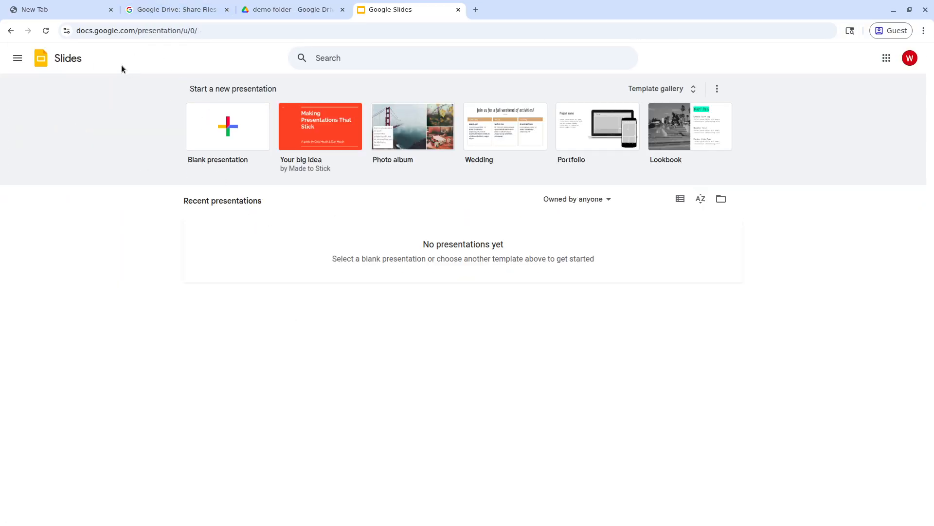
Step: Switch back to demo folder in Google Drive, create a blank Google Docs document there and dismiss the document tabs tip
click(273, 14)
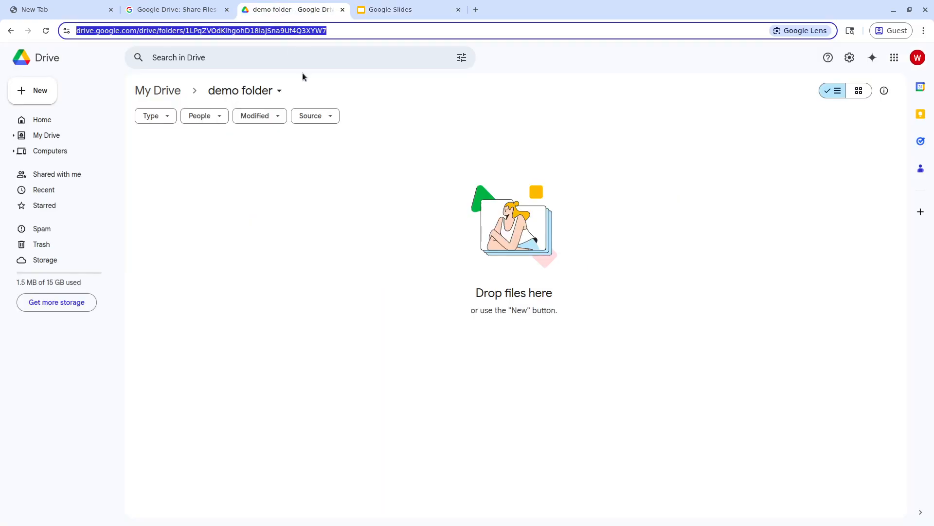
right_click(349, 220)
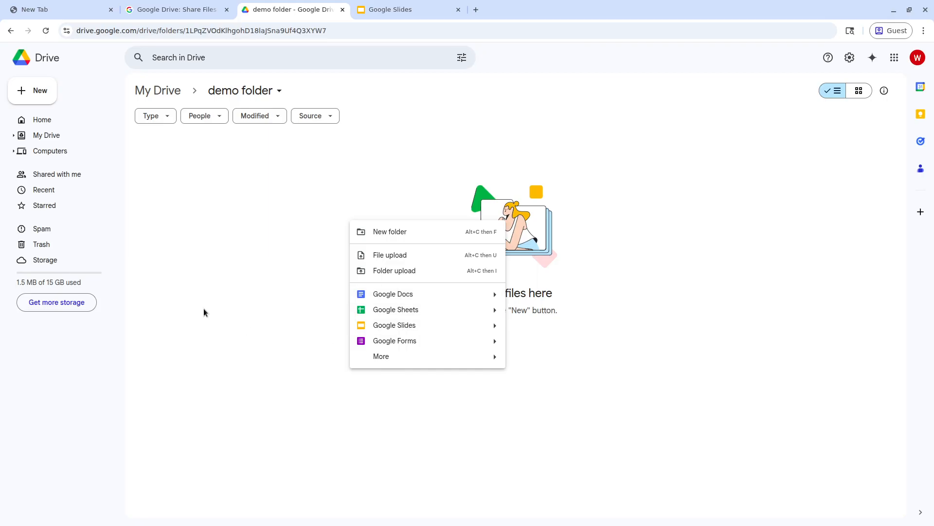
right_click(303, 180)
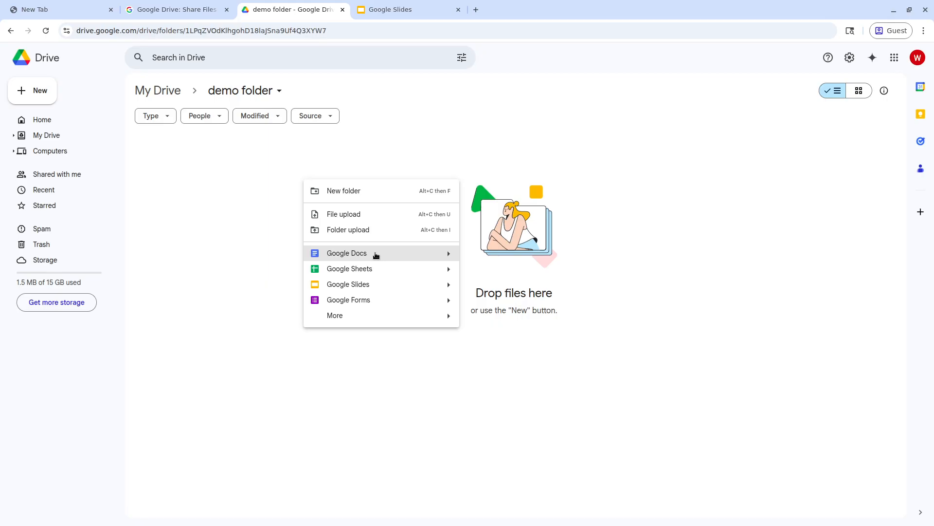
click(376, 255)
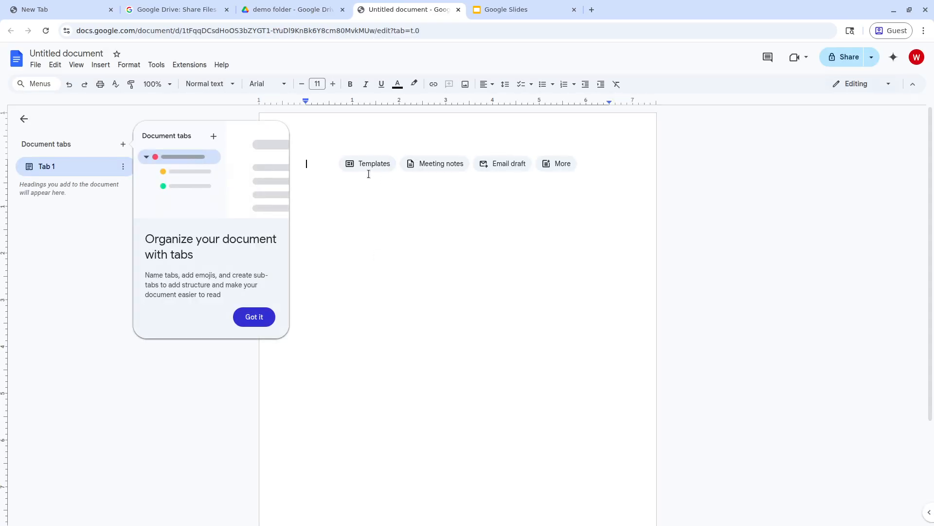
click(255, 316)
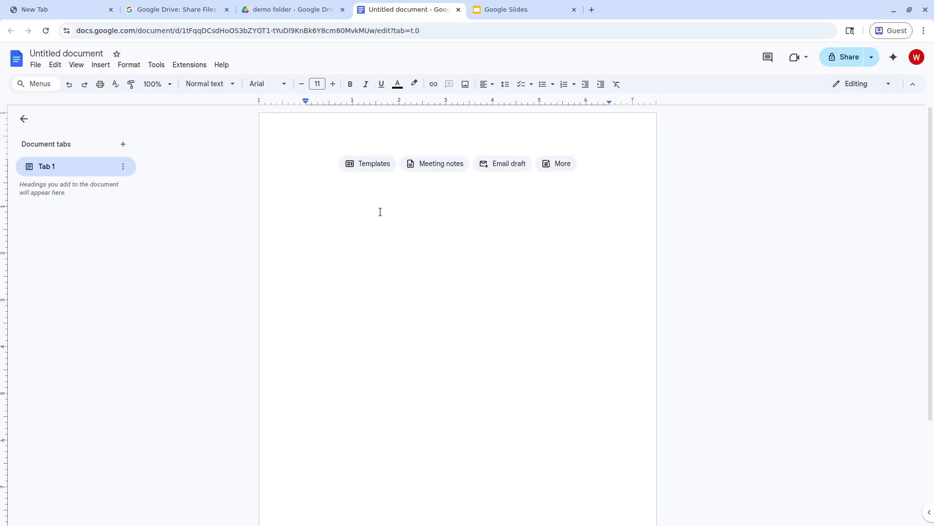
Step: Enter "Making a Book" as the document's first line, followed by a new line, and give it the Title style
text(Making a Book)
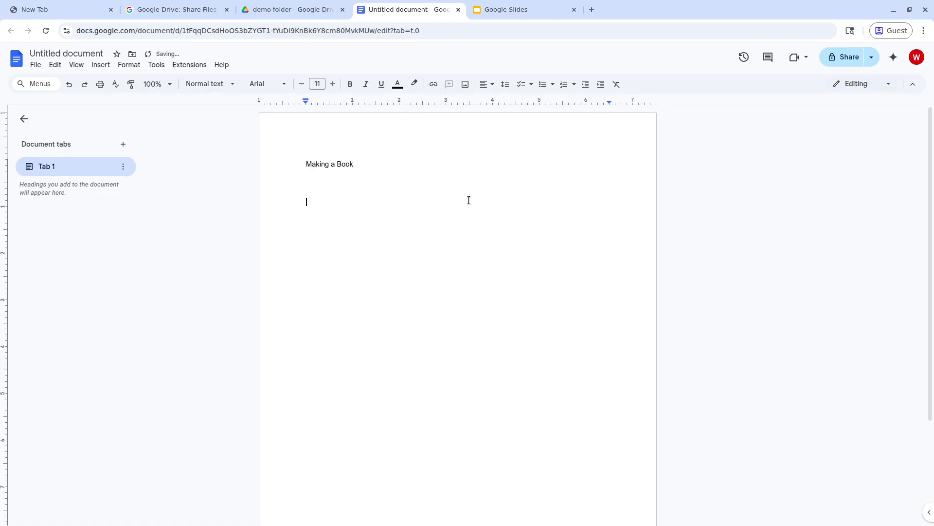
key(ctrl+plus)
key(ctrl+plus)
key(ctrl+plus)
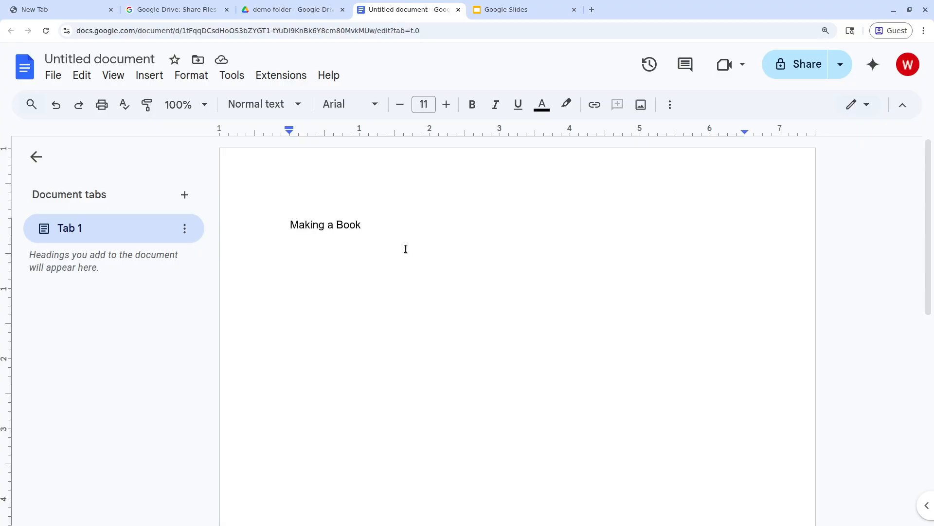
triple_click(325, 224)
click(261, 105)
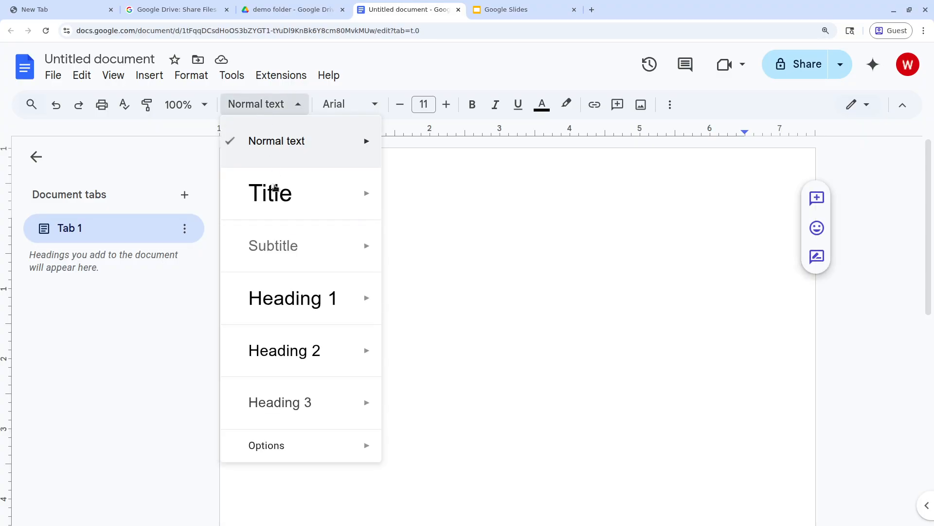
mouse_move(275, 195)
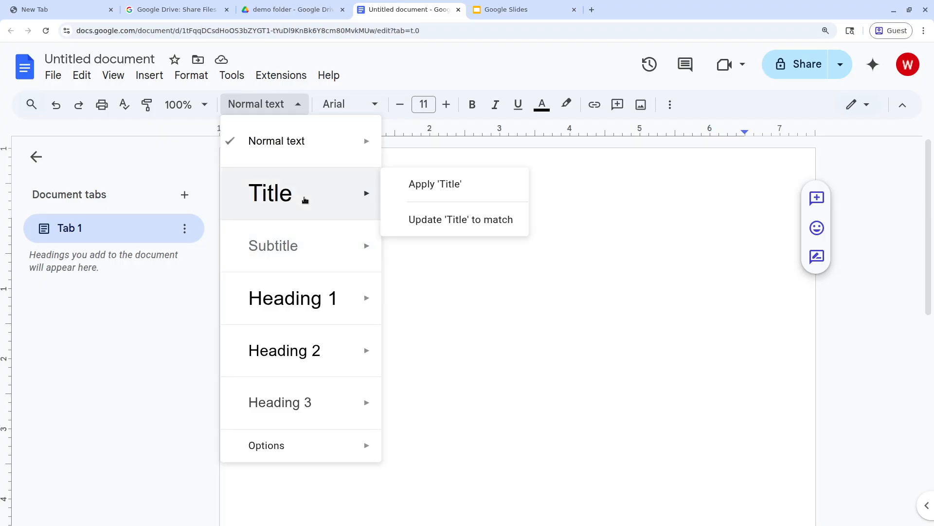
mouse_move(288, 374)
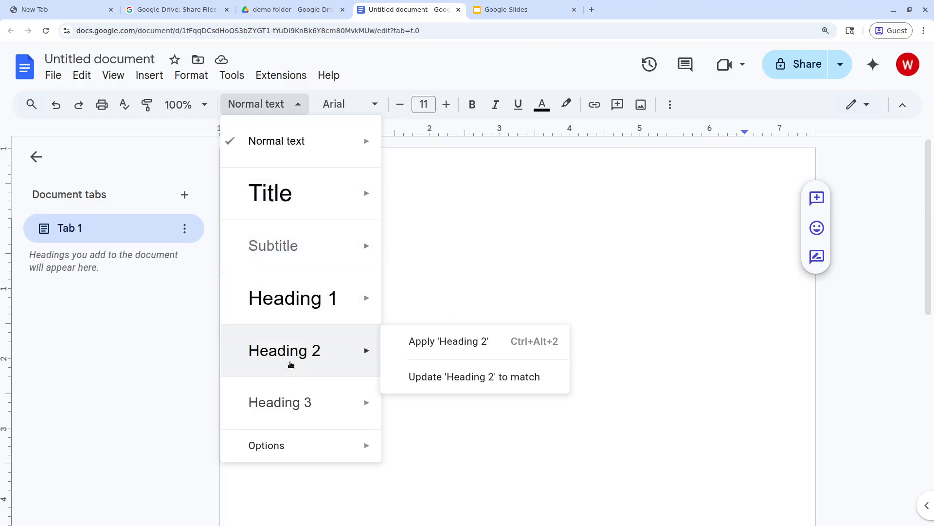
click(280, 198)
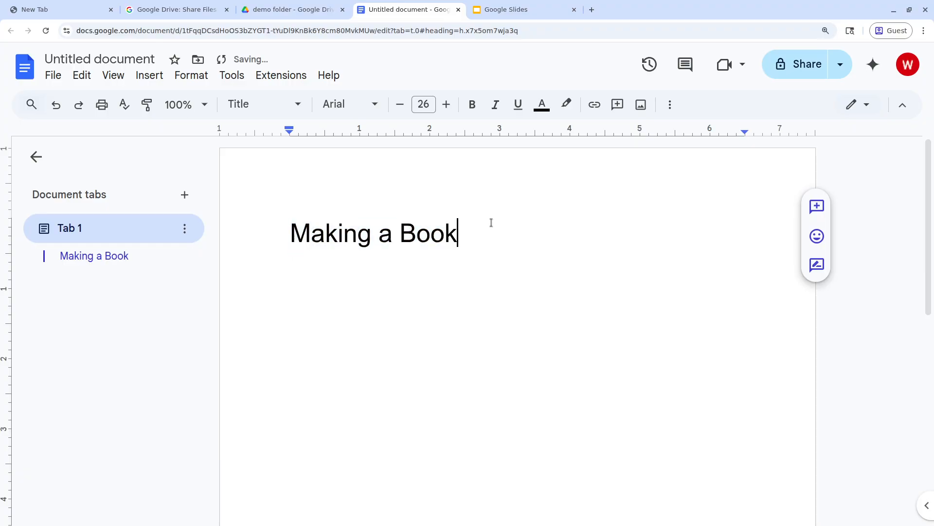
Step: Replace the title text with "My Second Book" and start a new line below it
text(My )
text(Fir)
key(BackSpace)
key(BackSpace)
key(BackSpace)
text(Secon)
key(BackSpace)
text(d Book)
key(Return)
text(d)
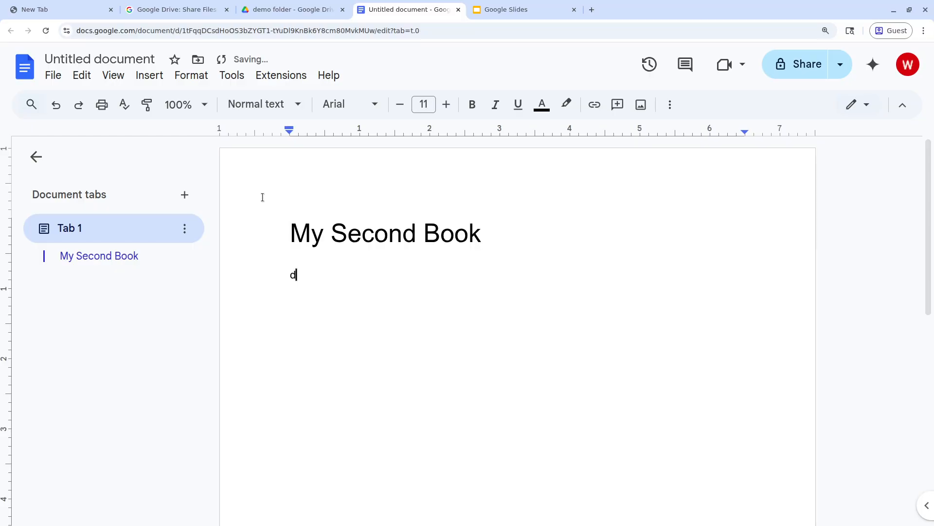
text(dd)
key(Return)
key(BackSpace)
key(BackSpace)
key(BackSpace)
key(BackSpace)
Step: Below the title, add the lines "Topic 1", "Topic 2" and "Topic 3", separated by blank lines
scroll(466, 295, down, 1)
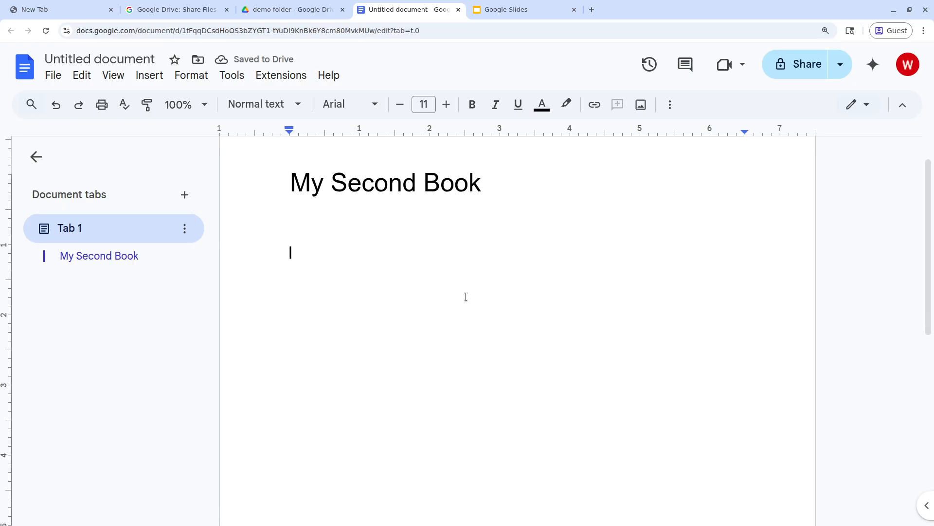
text(T)
key(BackSpace)
text(Topic 1)
key(Return)
key(Return)
text(Top)
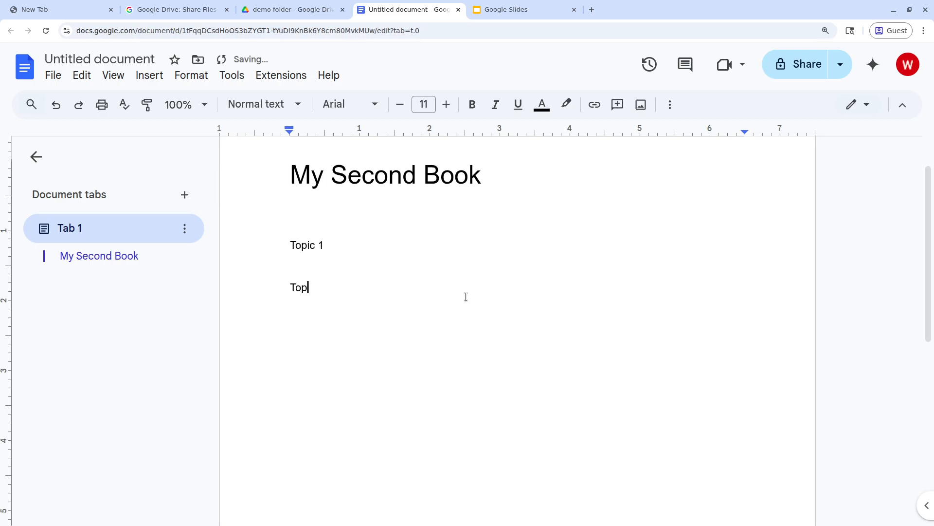
text(ic 2)
key(Return)
key(Return)
text(Topic 3)
key(Return)
Step: Widen the gaps between the three topic lines by adding two more blank lines after Topic 1 and after Topic 2
click(384, 257)
key(Return)
key(Return)
click(361, 330)
key(Return)
key(Return)
click(351, 394)
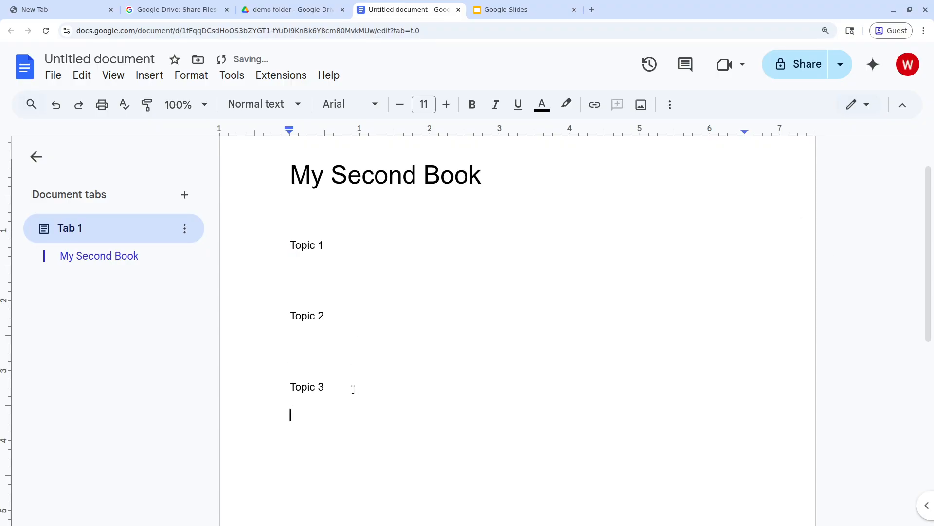
Step: Apply the Heading 1 style and bold to the Topic 1 line
scroll(346, 304, up, 2)
drag(346, 305, 187, 296)
click(252, 105)
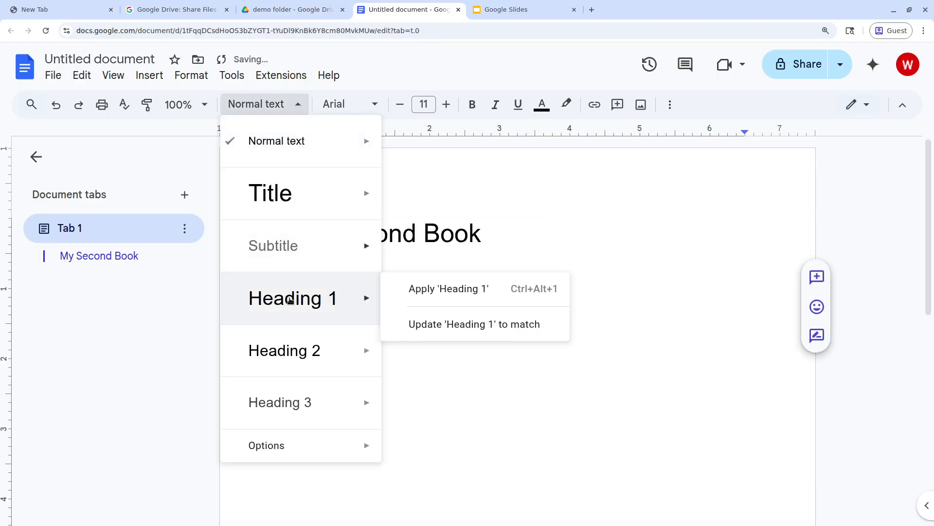
click(290, 298)
key(ctrl+b)
scroll(353, 224, down, 3)
click(352, 225)
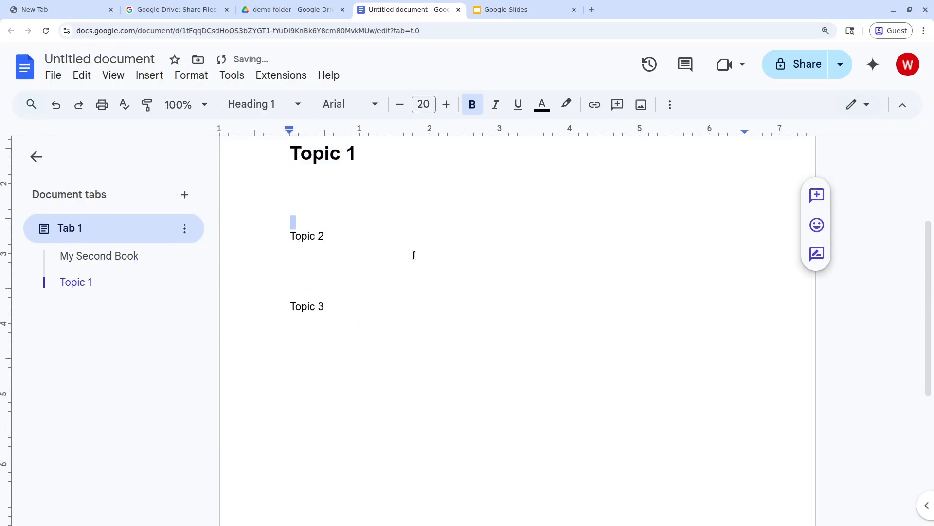
click(413, 255)
Step: Apply the Heading 1 style and bold to the Topic 2 and Topic 3 lines
drag(240, 238, 331, 237)
click(258, 104)
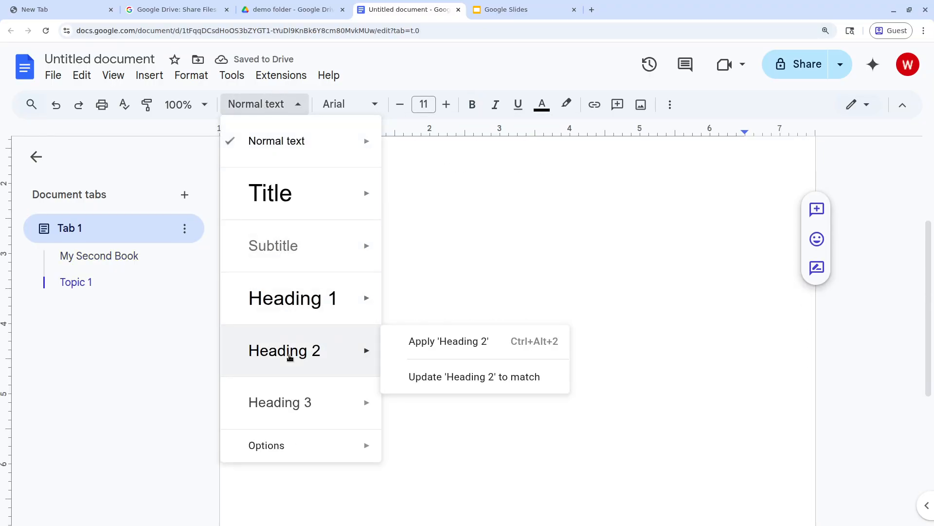
click(298, 297)
key(ctrl+b)
drag(329, 344, 238, 348)
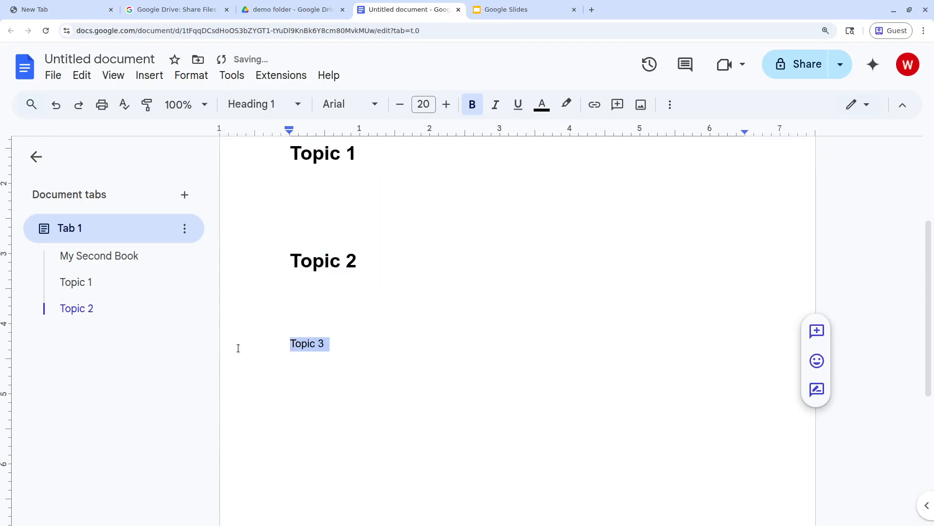
click(258, 104)
click(273, 299)
key(ctrl+b)
Step: Add a blank line above the My Second Book title and set it to the Normal text style
key(ctrl+Home)
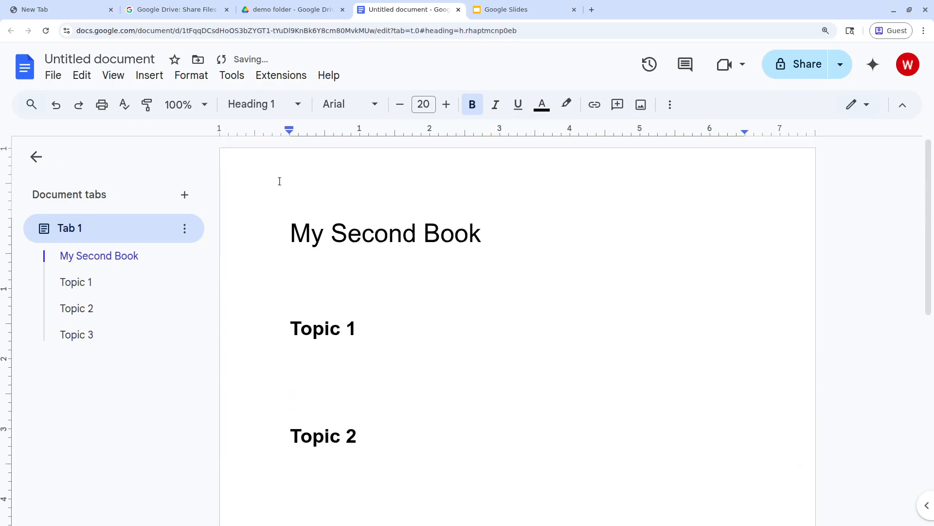
key(Return)
key(Return)
click(240, 103)
mouse_move(287, 139)
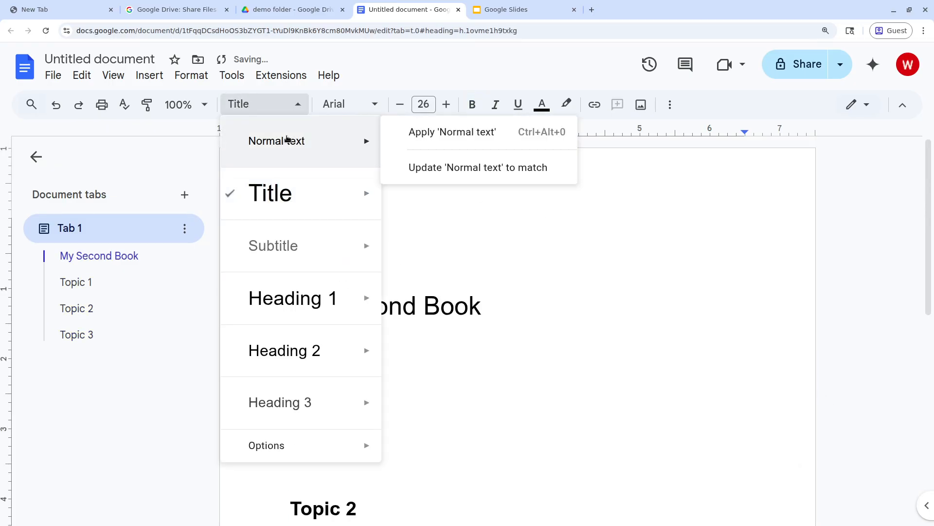
click(302, 141)
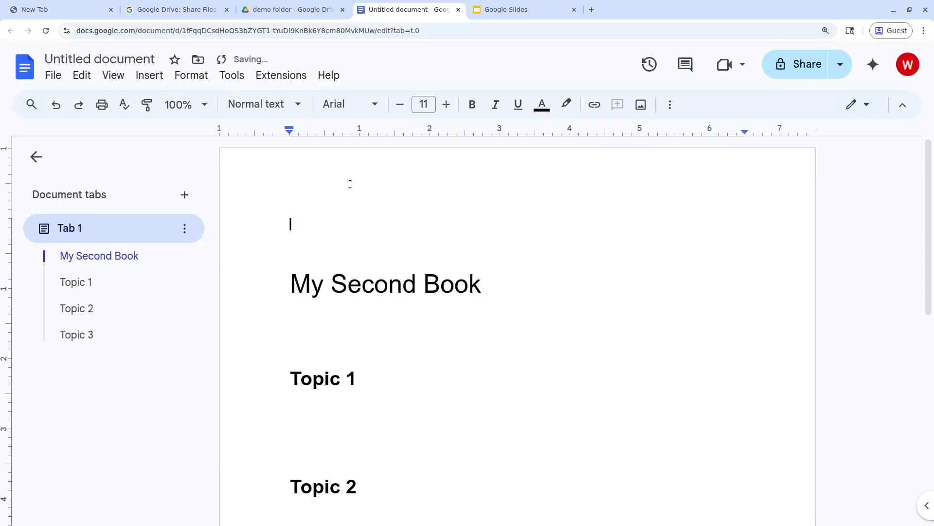
Step: Insert a table of contents with dotted leaders and page numbers on the blank line above the title
click(149, 75)
scroll(264, 433, down, 3)
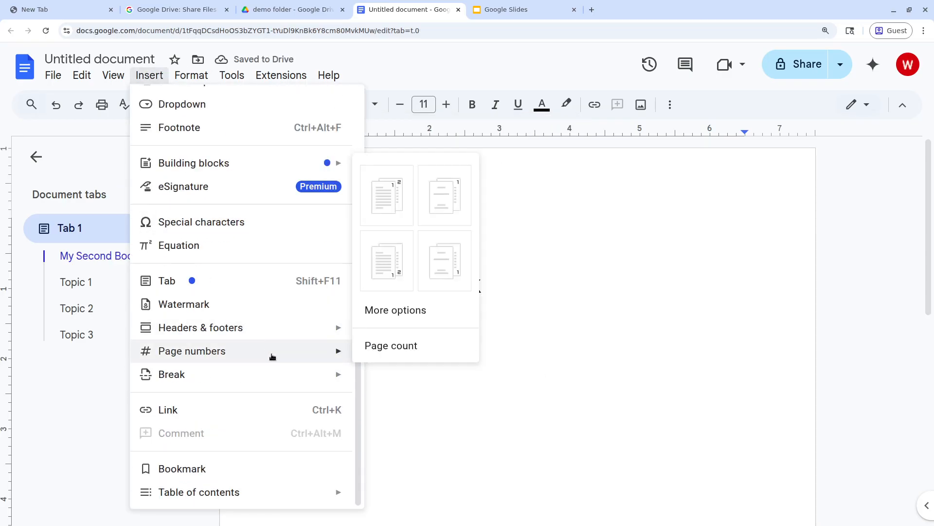
mouse_move(240, 493)
click(432, 473)
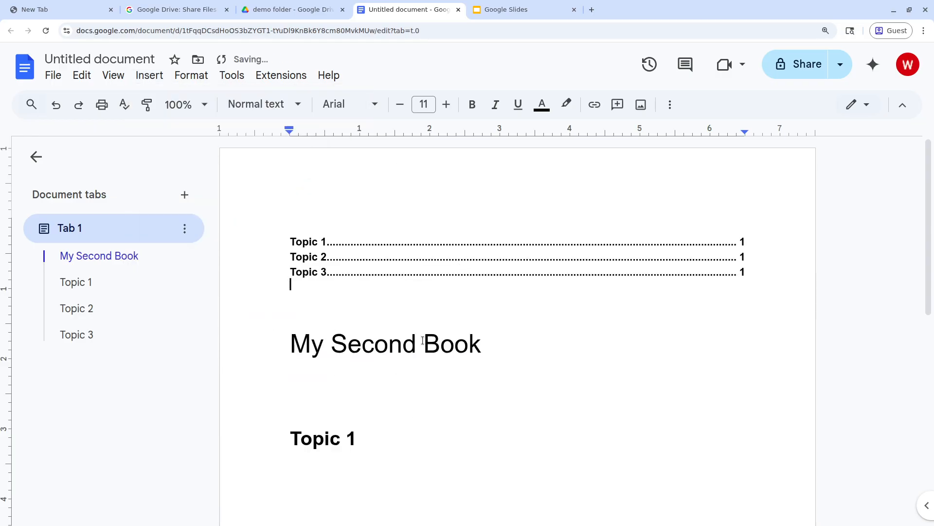
Step: Add the line "Subtopic a" directly under the Topic 1 heading
click(345, 375)
scroll(389, 311, down, 2)
click(376, 354)
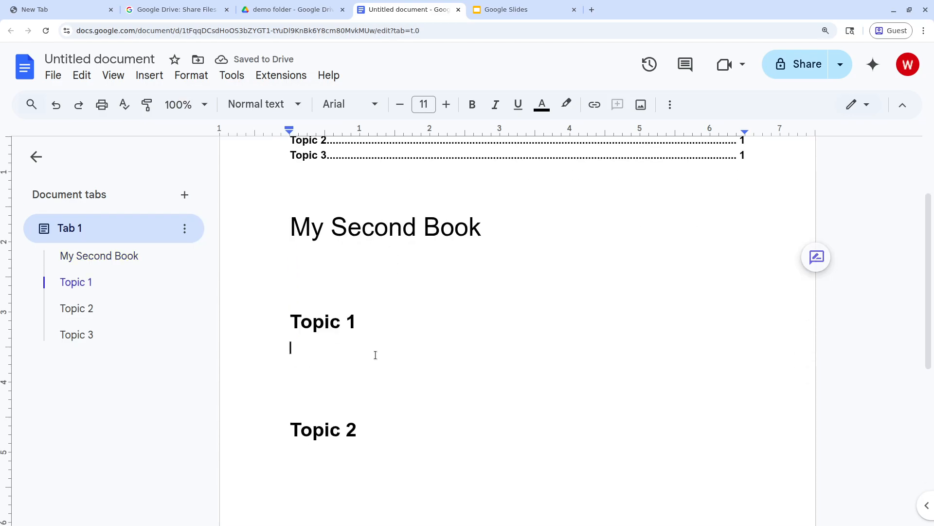
scroll(315, 213, up, 2)
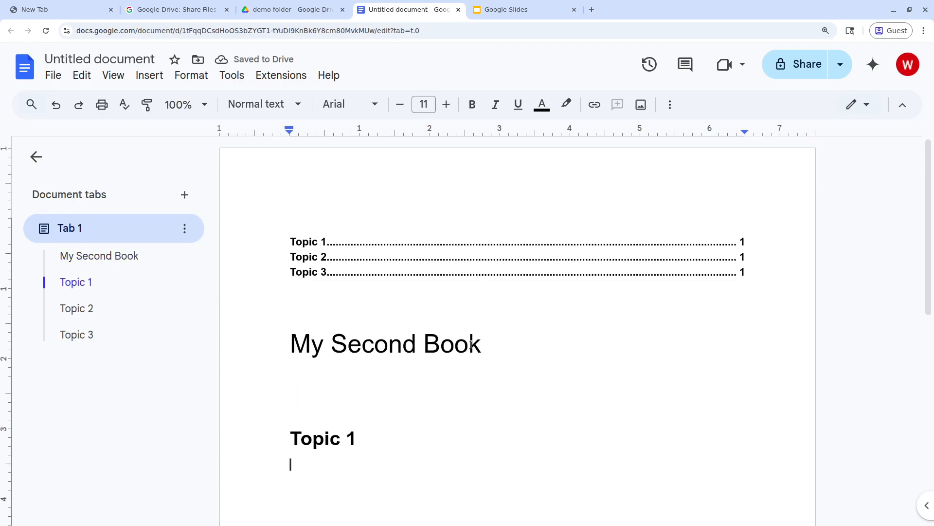
text(subtopic)
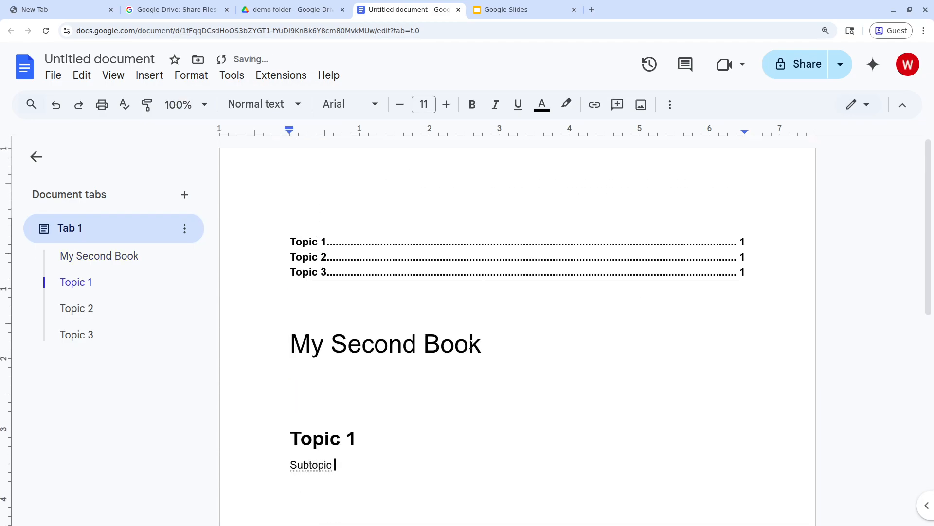
Step: Apply the Heading 2 style and bold to the Subtopic a line
scroll(396, 360, down, 1)
drag(371, 410, 291, 407)
click(275, 112)
click(294, 348)
key(ctrl+b)
Step: Add the line "Subtopic b" on a new line under the Topic 2 heading
scroll(373, 355, down, 3)
click(394, 367)
key(Return)
text(Subtopic a)
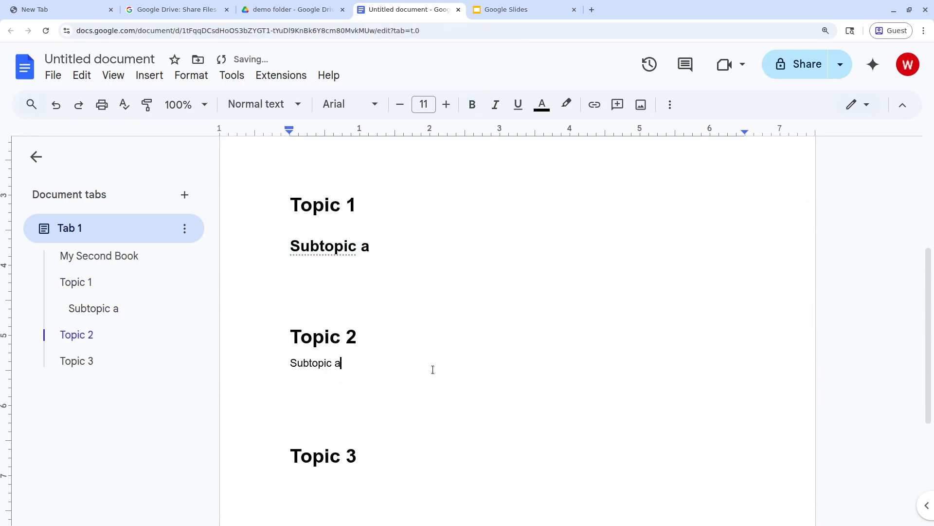
key(BackSpace)
text(b)
Step: Copy the Subtopic b line to below the Topic 3 heading and change the copy to "Subtopic c"
key(shift+Home)
key(ctrl+c)
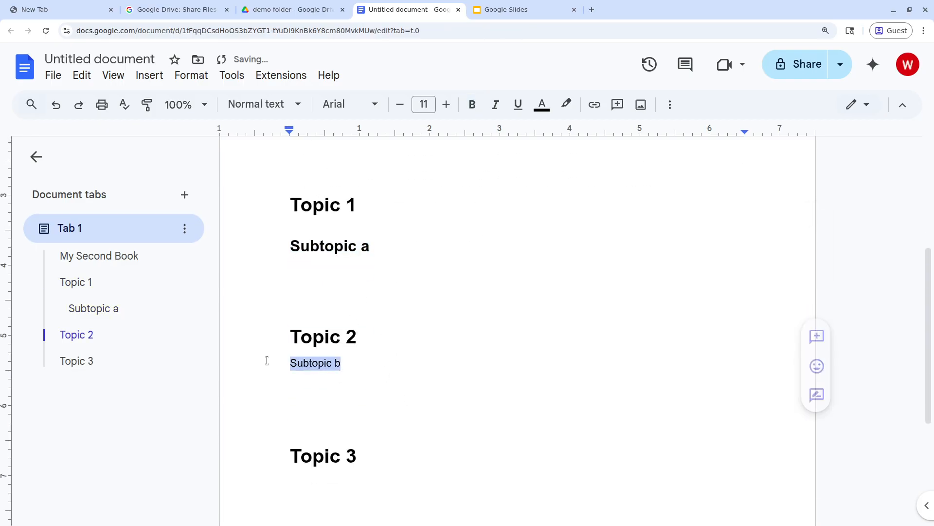
click(359, 481)
key(ctrl+v)
drag(366, 483, 330, 483)
Step: Update the table of contents to include Subtopic a
scroll(359, 292, up, 5)
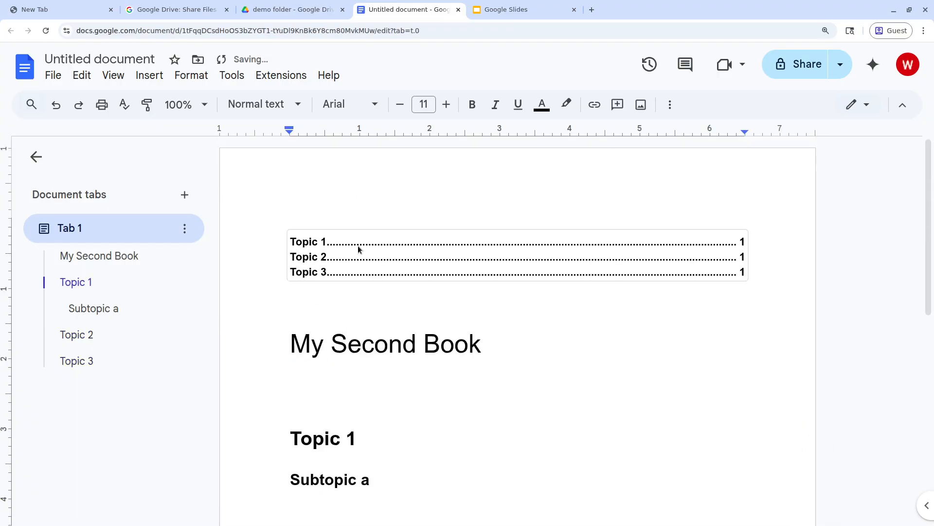
click(321, 243)
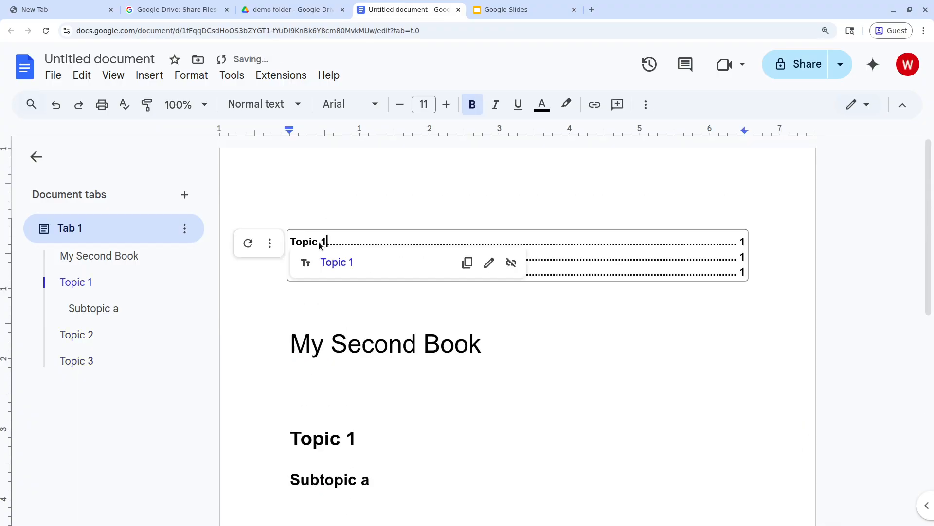
click(252, 243)
Step: Apply the Heading 2 style and bold to the Subtopic b line under Topic 2
scroll(389, 292, down, 3)
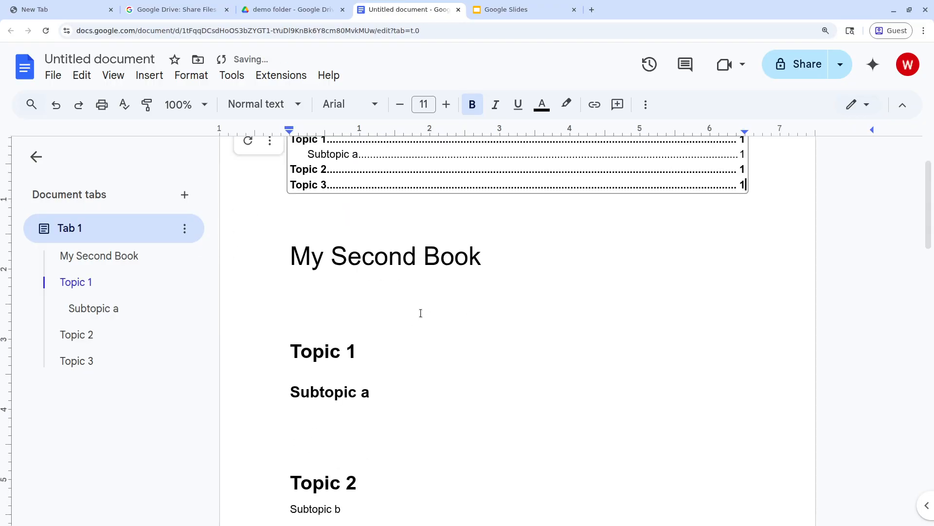
scroll(347, 404, down, 2)
drag(348, 384, 250, 384)
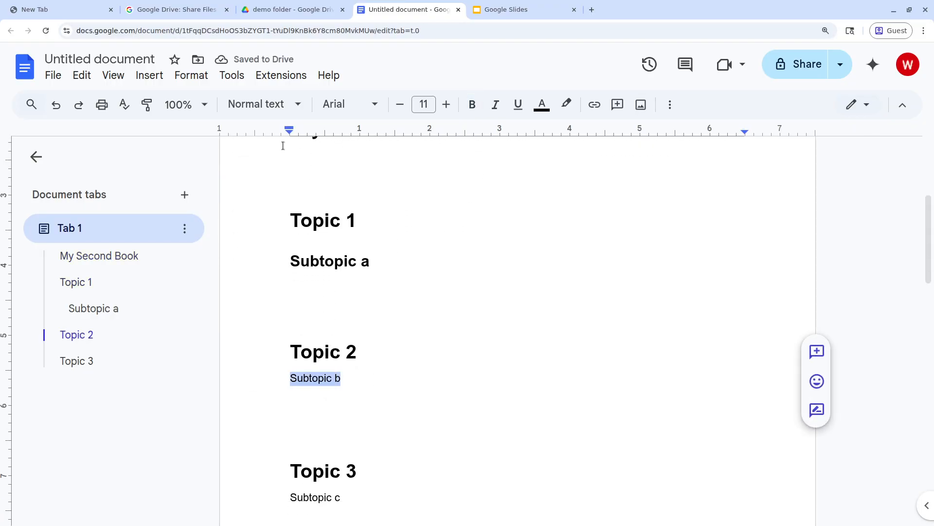
click(265, 105)
click(251, 365)
Step: Apply the Heading 2 style and bold to the Subtopic c line under Topic 3
scroll(385, 374, down, 2)
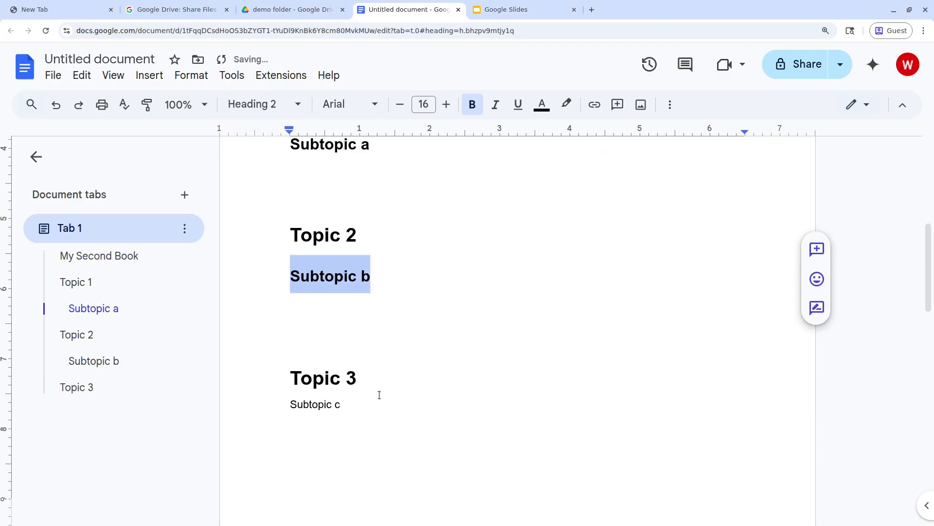
drag(343, 405, 257, 404)
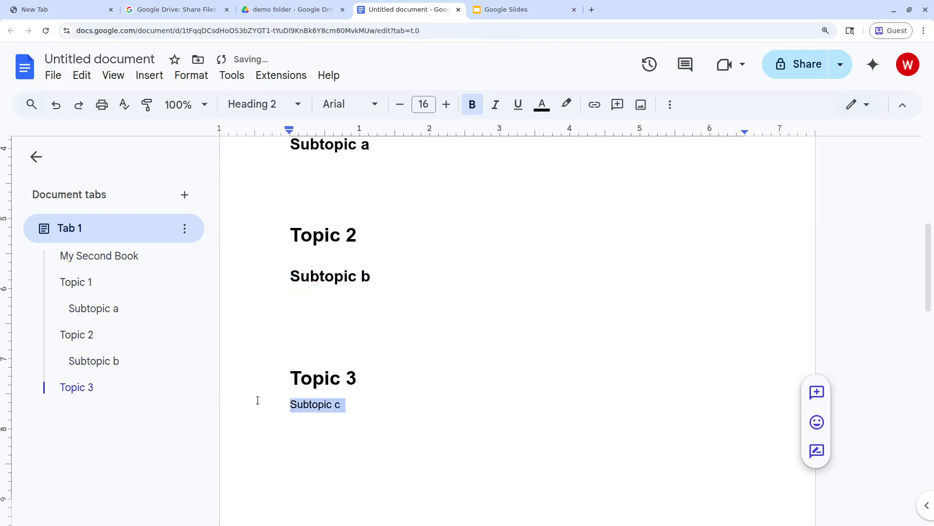
click(272, 105)
mouse_move(277, 336)
click(285, 362)
Step: Refresh the table of contents to include Subtopic b and Subtopic c
scroll(457, 367, up, 7)
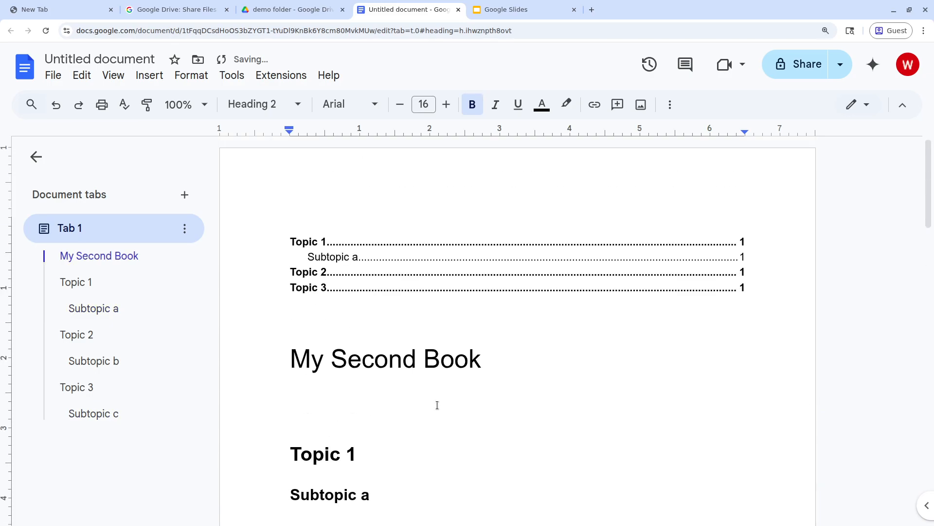
click(388, 287)
click(247, 243)
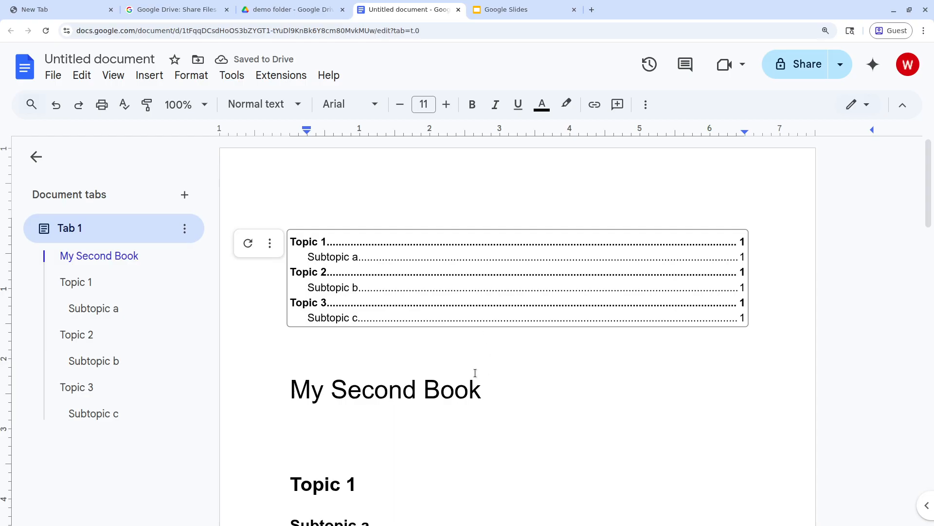
Step: Prepare a blank line between the title and Topic 1, and insert the panda photo there
scroll(475, 371, down, 2)
click(437, 328)
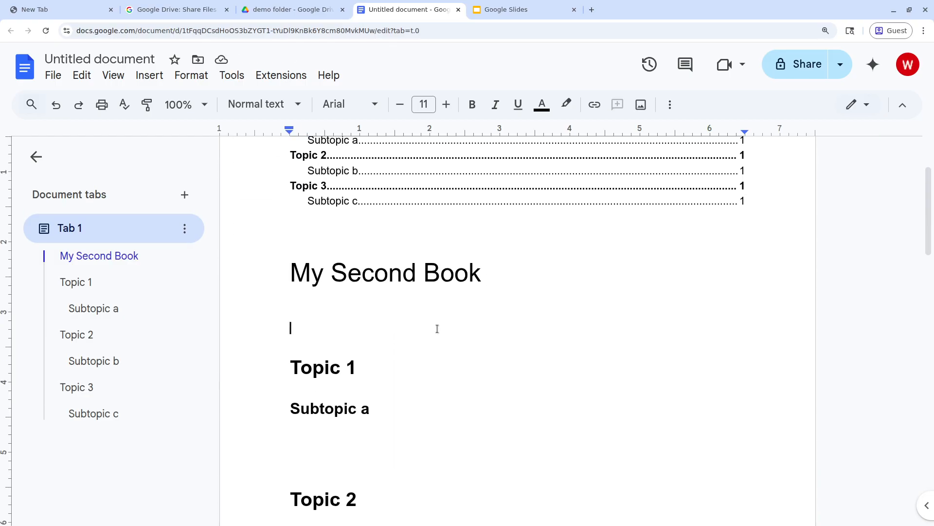
key(BackSpace)
key(Return)
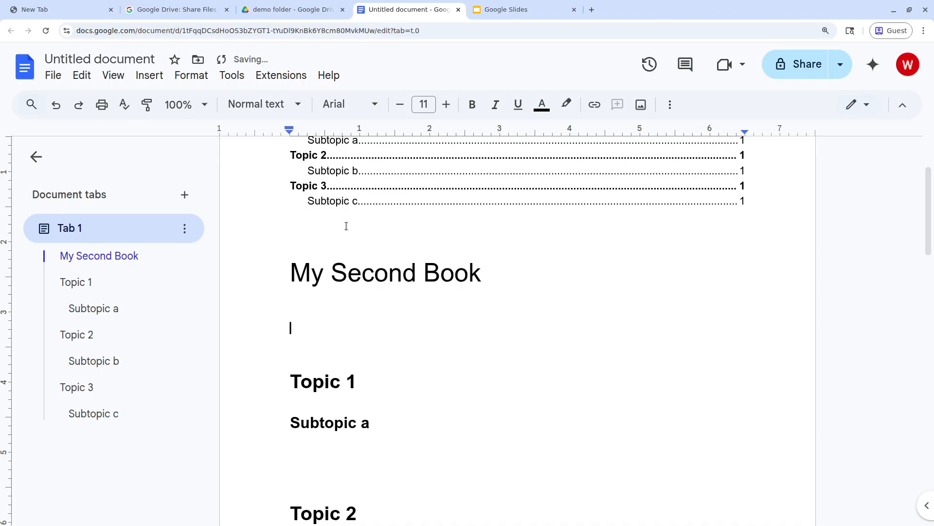
click(149, 75)
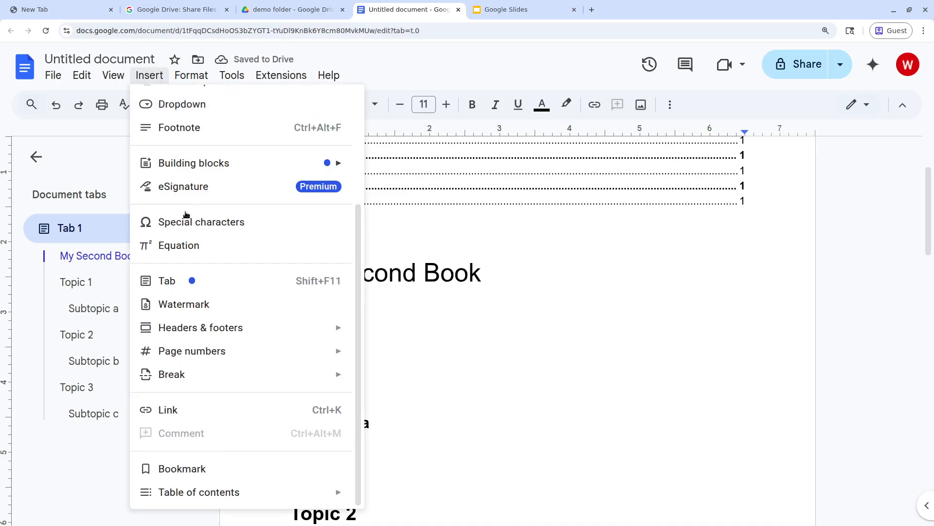
scroll(186, 214, up, 3)
mouse_move(216, 97)
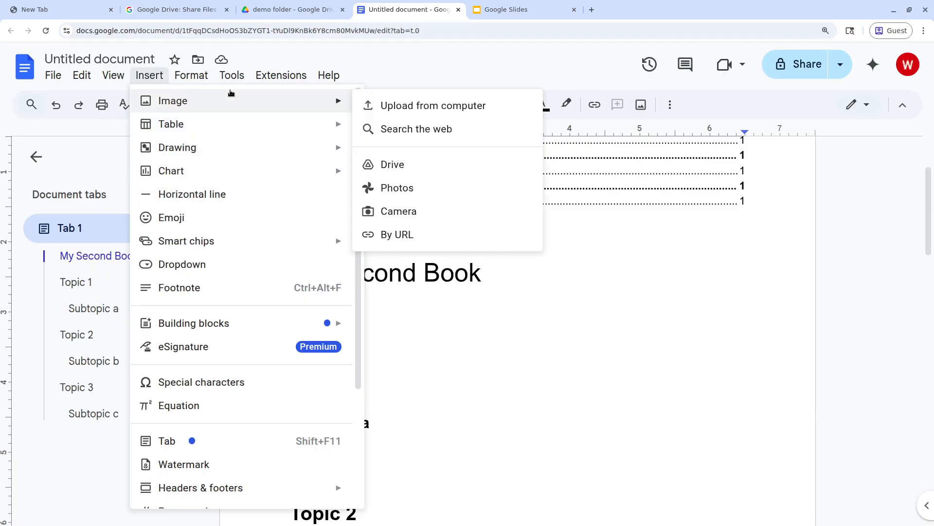
click(720, 392)
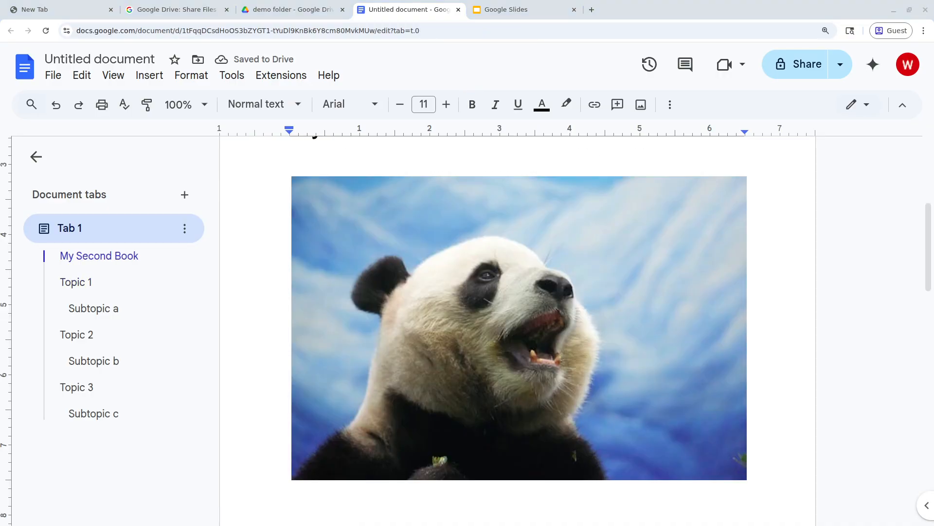
Step: Shrink the panda photo proportionally to about 3.75 inches wide
click(583, 297)
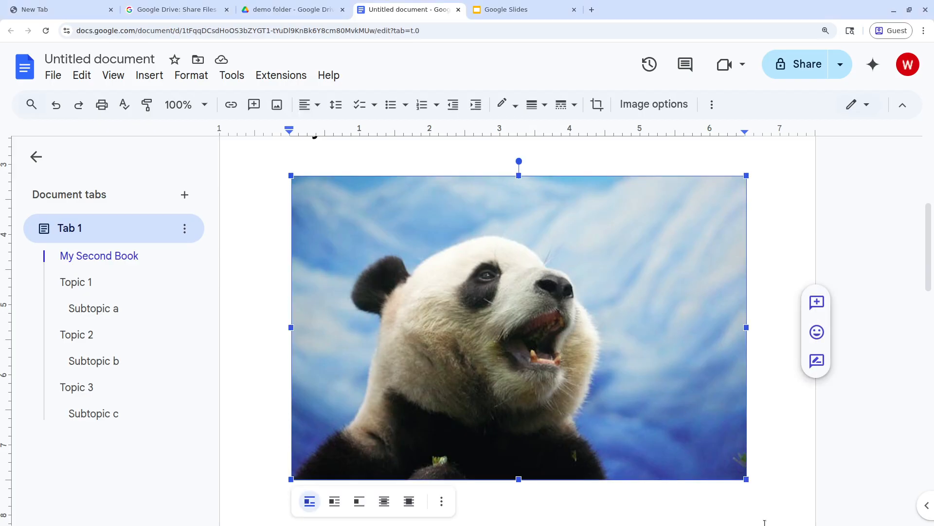
drag(746, 476, 530, 316)
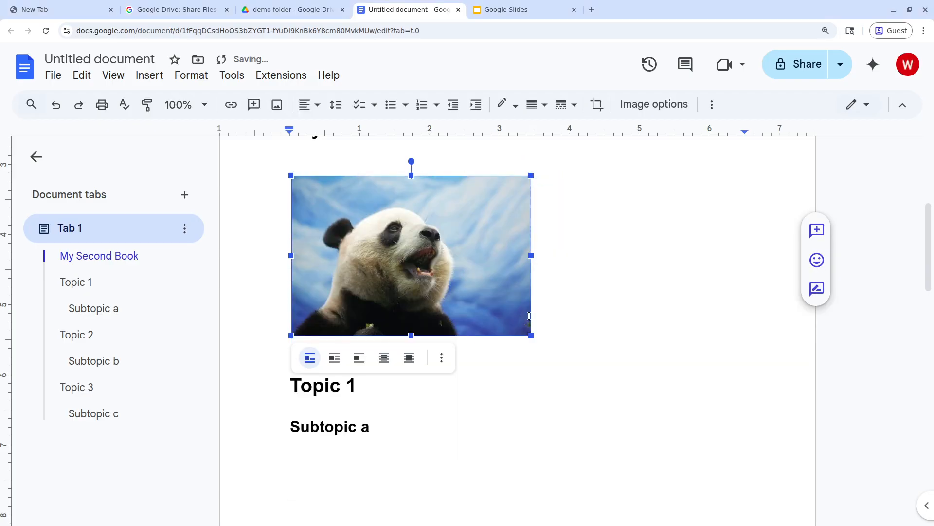
scroll(647, 332, up, 1)
click(539, 399)
click(521, 382)
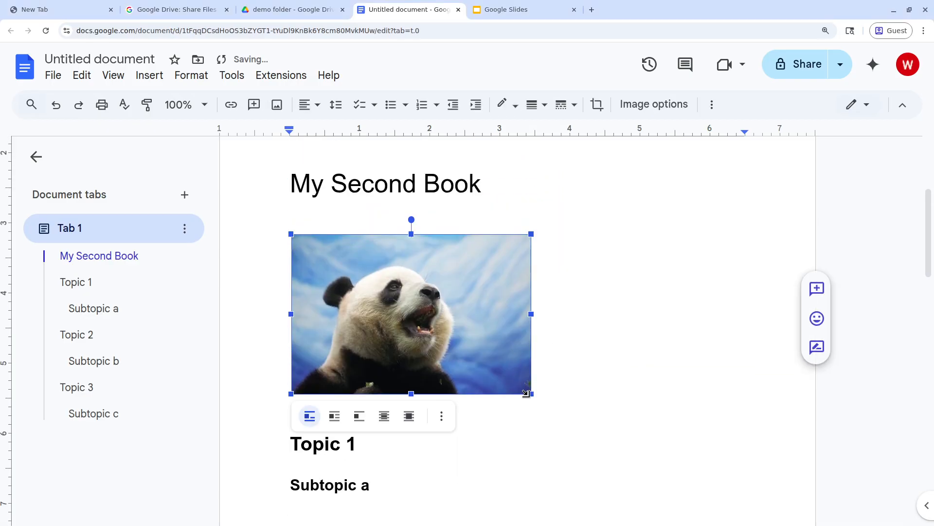
drag(531, 391, 554, 359)
click(645, 360)
Step: Review the table of contents, the title, the photo and the topic headings below it
scroll(629, 367, up, 2)
scroll(629, 367, up, 2)
click(435, 291)
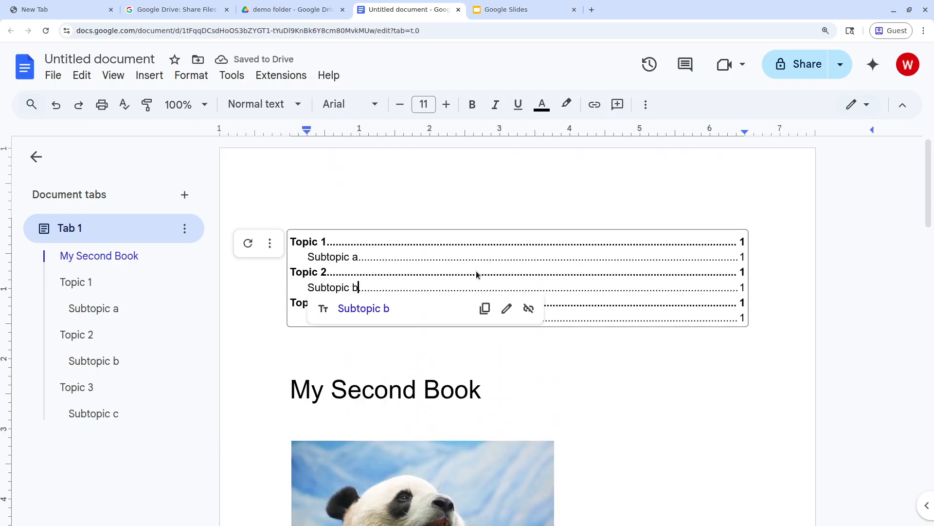
click(365, 192)
scroll(427, 294, down, 1)
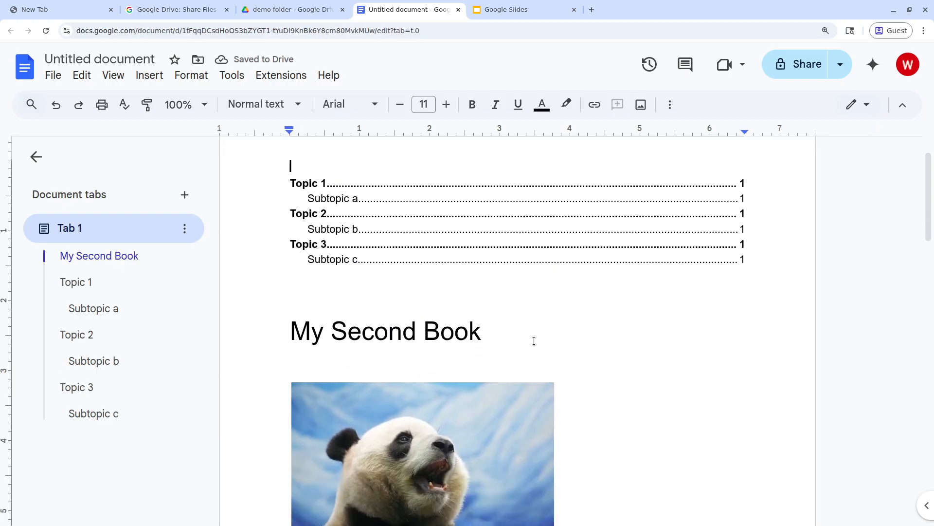
drag(534, 339, 271, 336)
scroll(615, 336, down, 6)
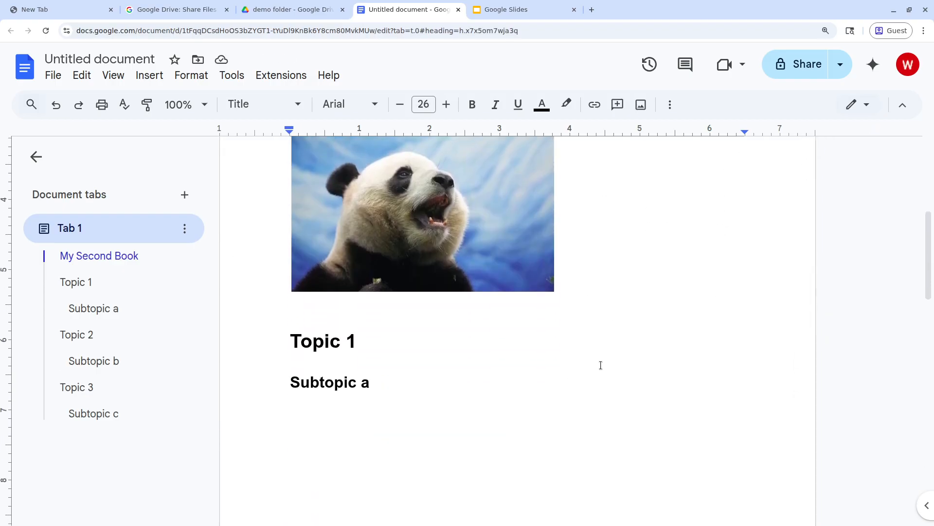
scroll(599, 339, down, 6)
Step: Add the placeholder text "asdfsdfasdfasdfasdfasdfsadf" below the Subtopic b heading
click(385, 323)
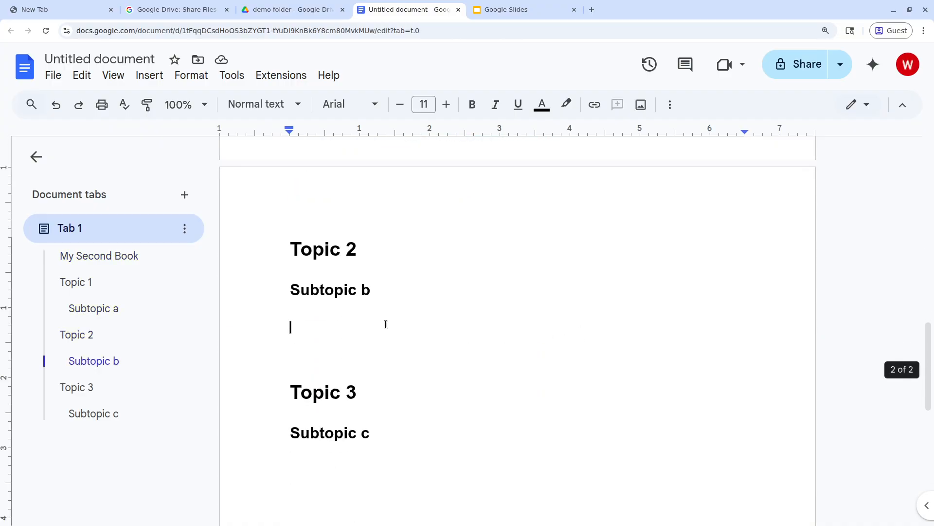
text(asdfsdfasdfasdfasdfasdfsadf)
click(463, 470)
Step: Examine the finished document's layout from the table of contents down to the area below Subtopic c
scroll(475, 384, up, 14)
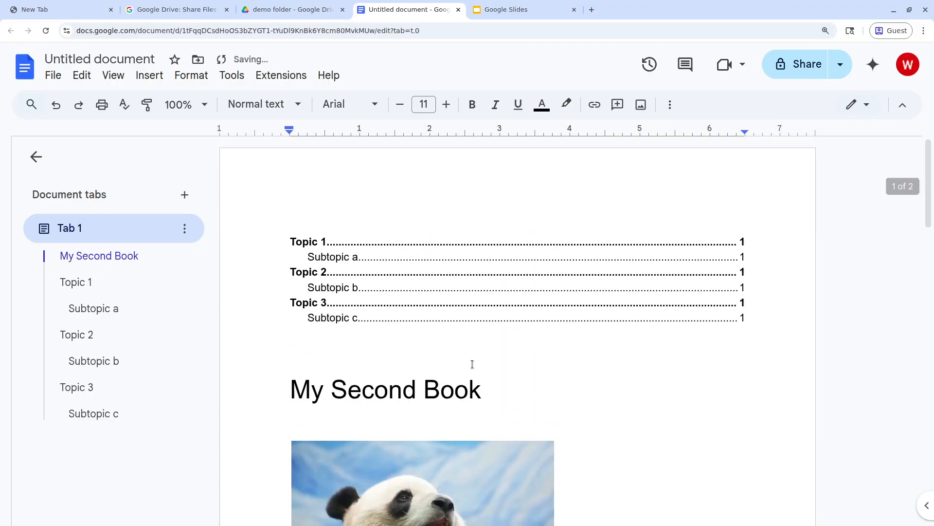
scroll(390, 281, down, 4)
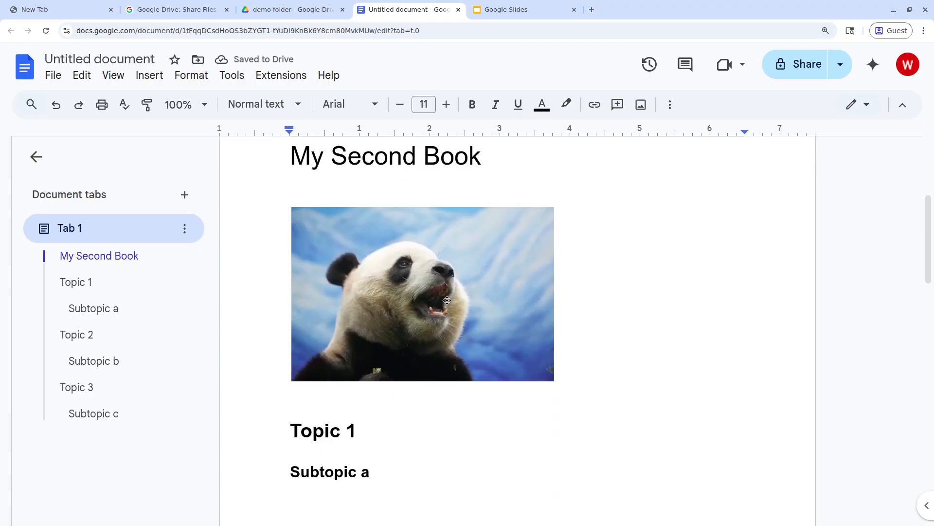
scroll(448, 300, down, 3)
click(453, 359)
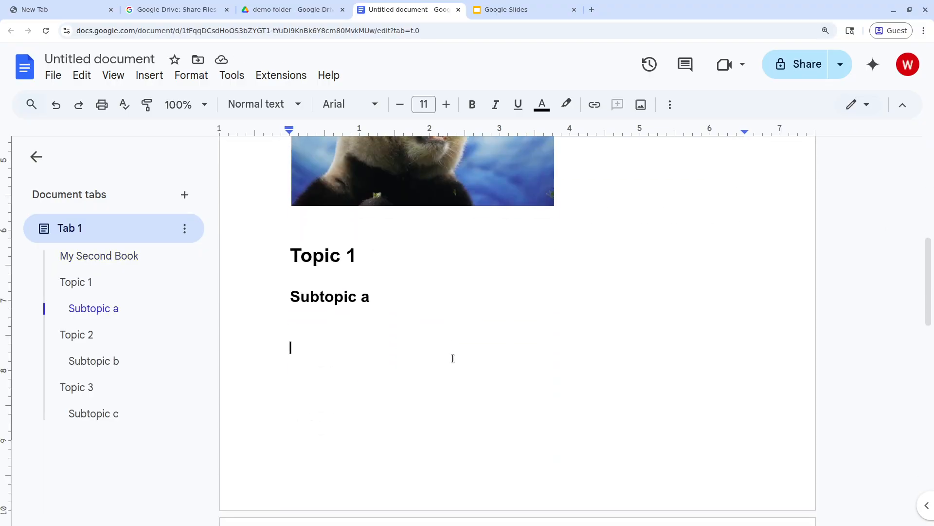
scroll(569, 359, up, 4)
scroll(569, 359, up, 4)
scroll(568, 351, down, 10)
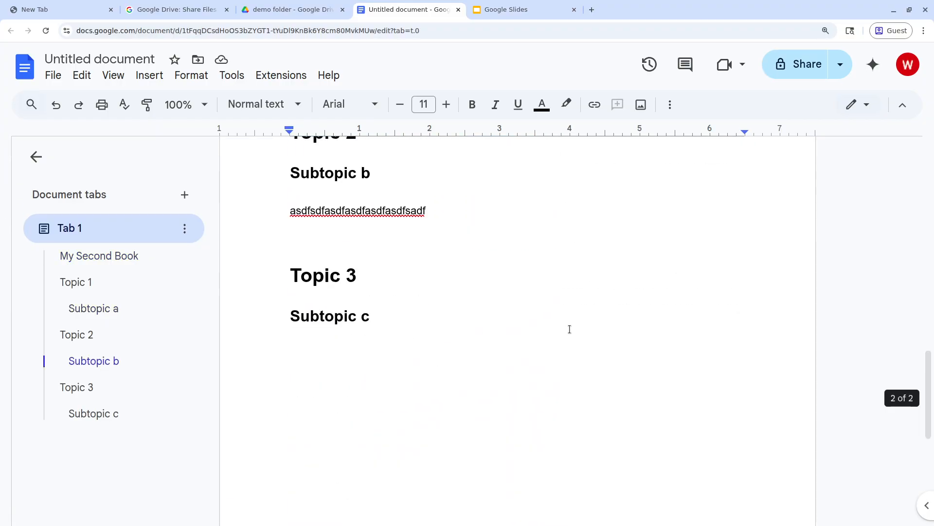
click(431, 367)
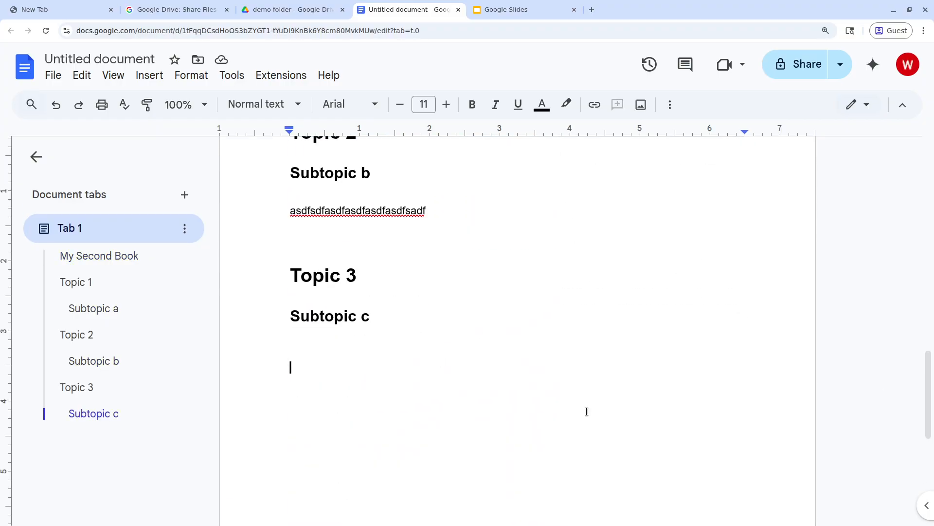
Step: Add the text "OnlyOffice" below Subtopic c and format it as a bold Heading 1
text(Ofi)
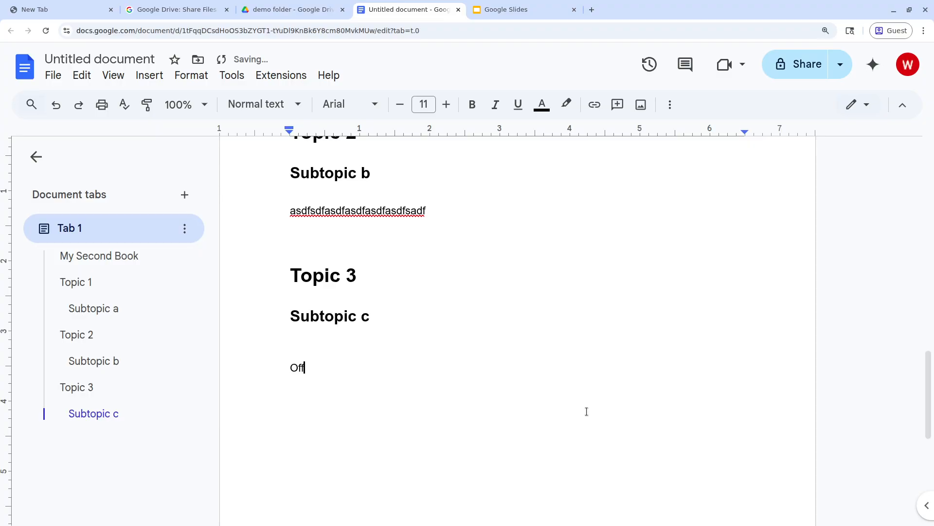
text(nlyOffice)
key(Return)
key(Return)
drag(379, 376, 277, 368)
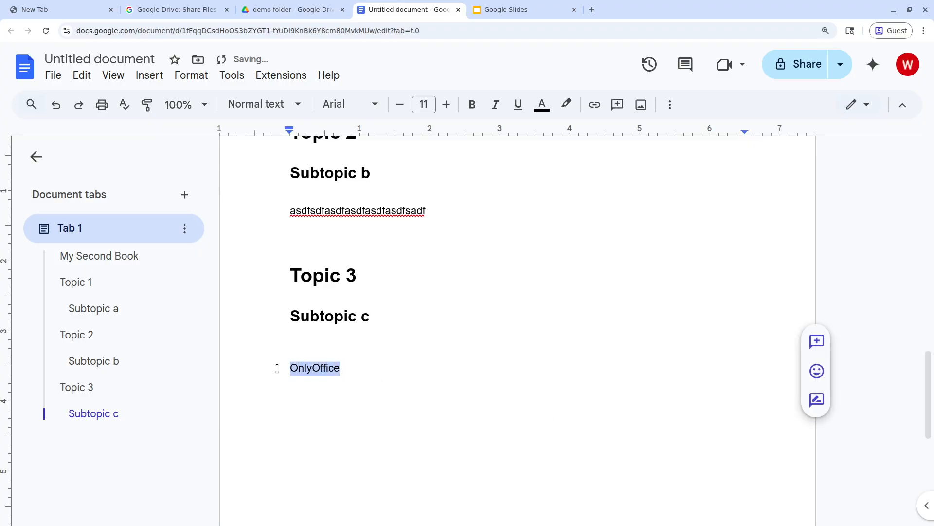
click(268, 104)
click(295, 296)
key(ctrl+b)
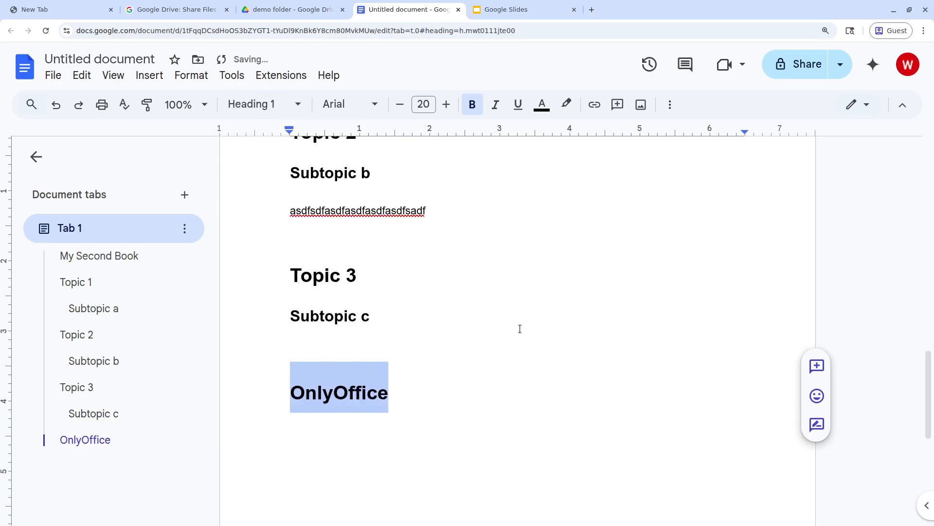
Step: Refresh the table of contents to include the OnlyOffice heading and check its entries against the document
scroll(410, 294, up, 15)
click(379, 269)
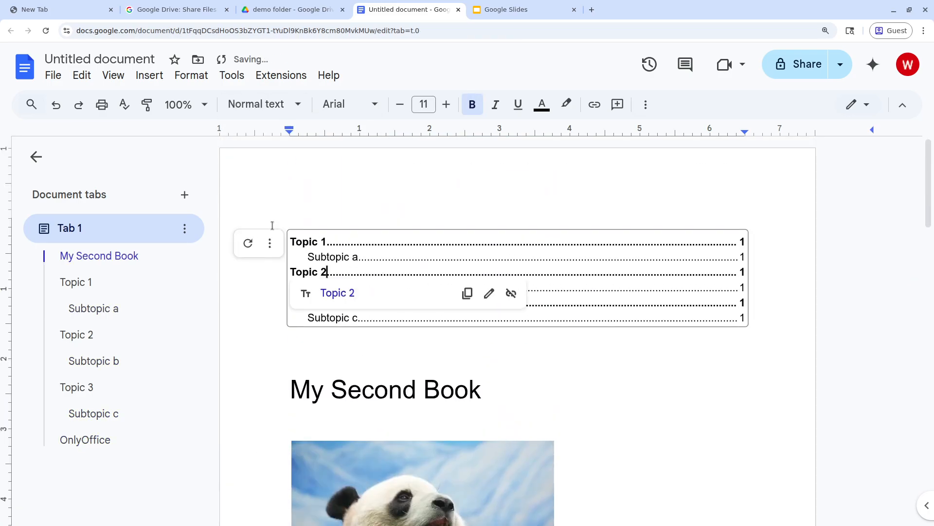
click(248, 243)
scroll(448, 302, down, 14)
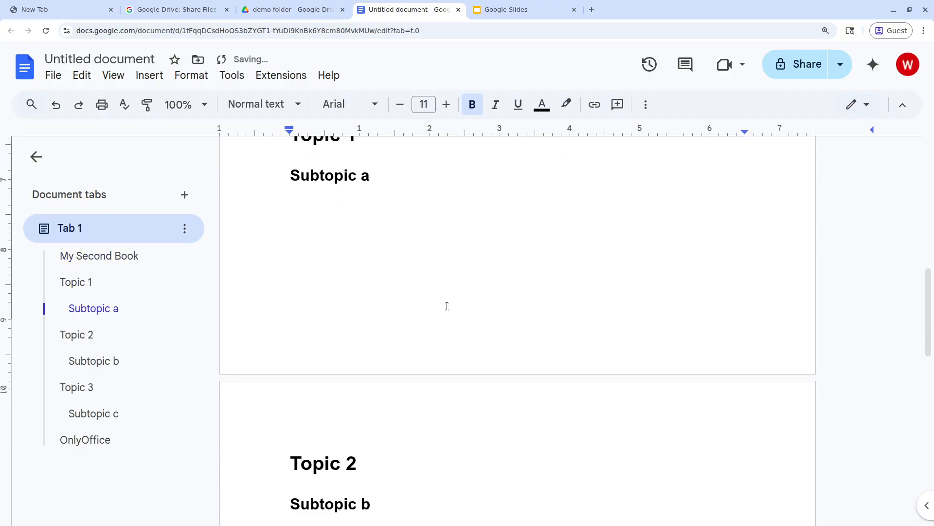
scroll(447, 306, down, 4)
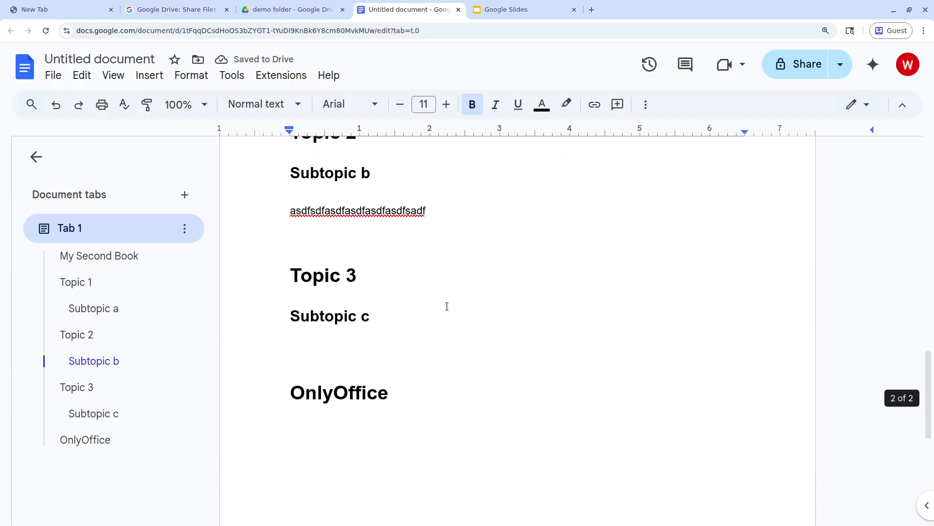
click(413, 433)
scroll(392, 353, up, 20)
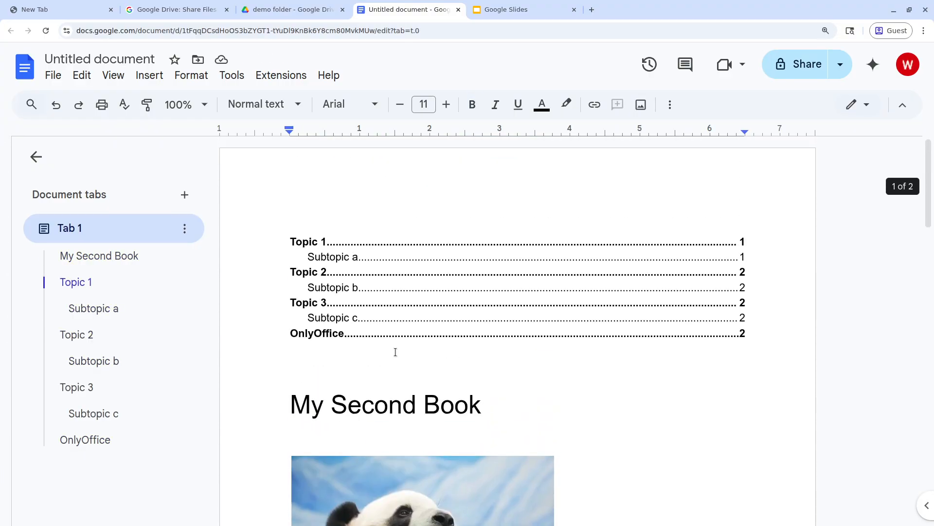
Step: Rename the document as "example document"
scroll(382, 313, down, 8)
scroll(534, 333, up, 4)
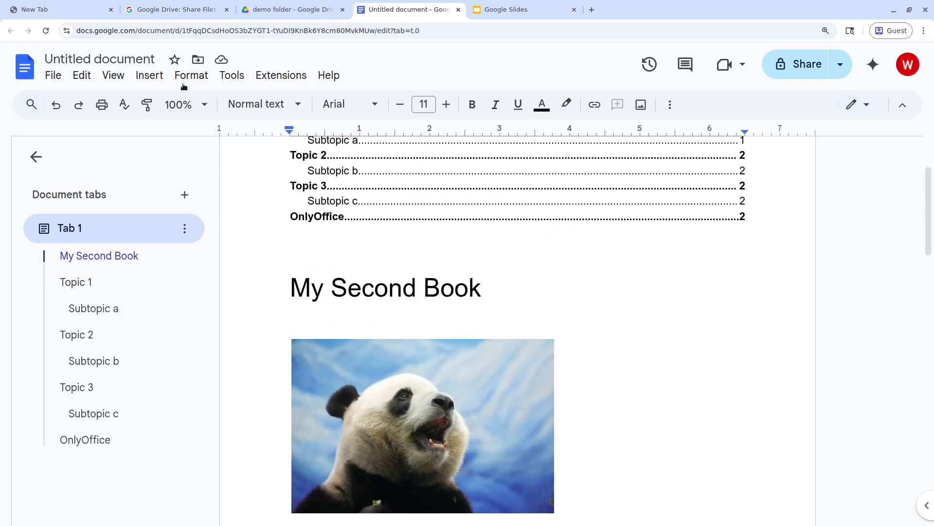
click(94, 59)
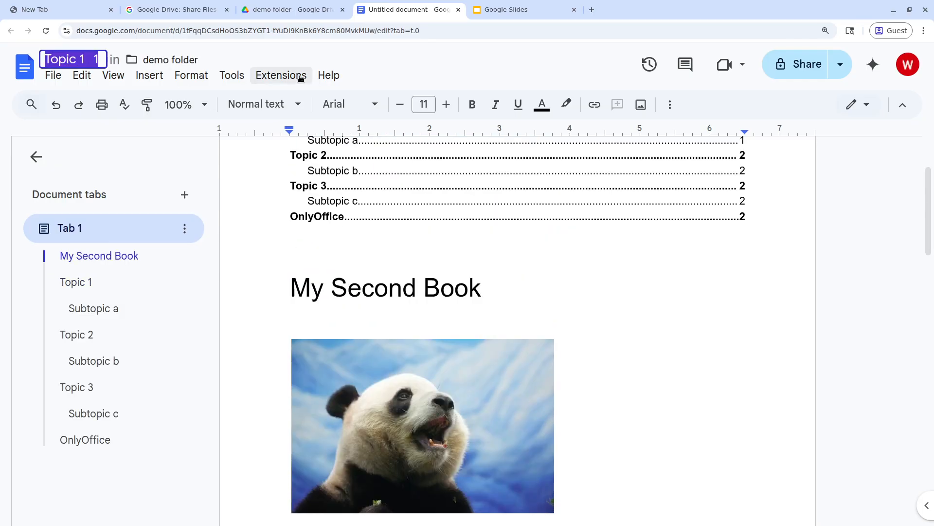
text(mple document)
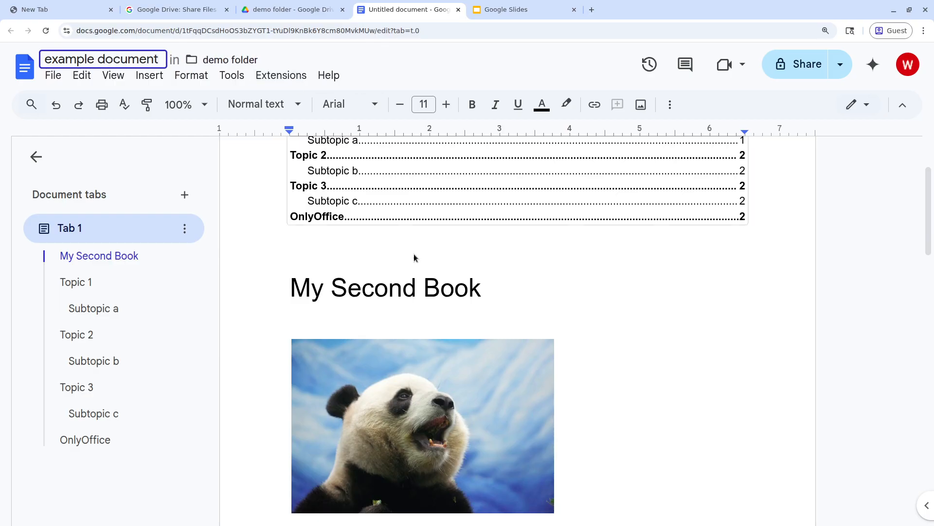
click(424, 288)
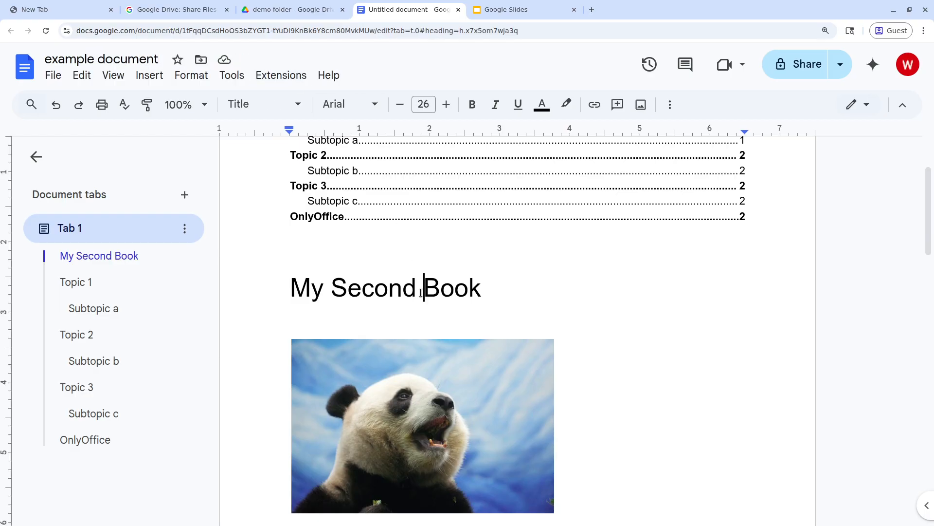
Step: Add a second document tab and name it "another document"
scroll(521, 336, up, 3)
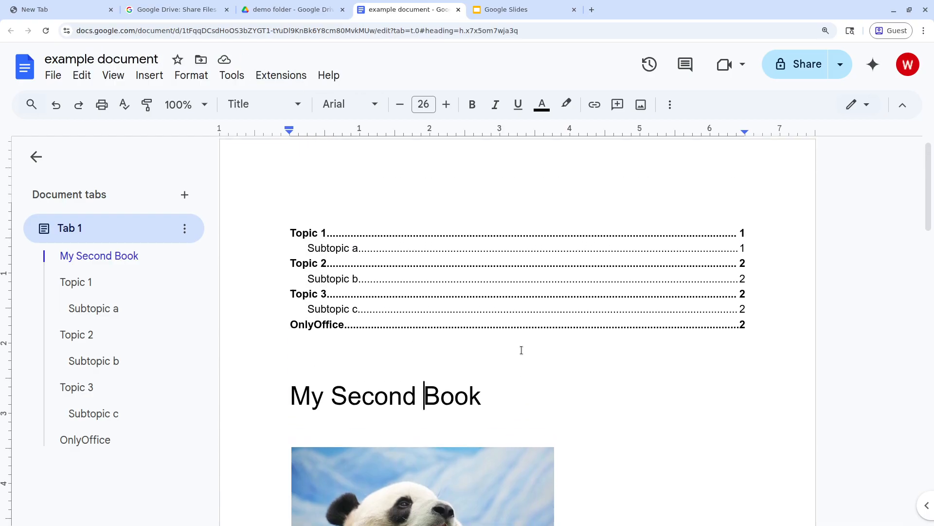
scroll(421, 279, down, 9)
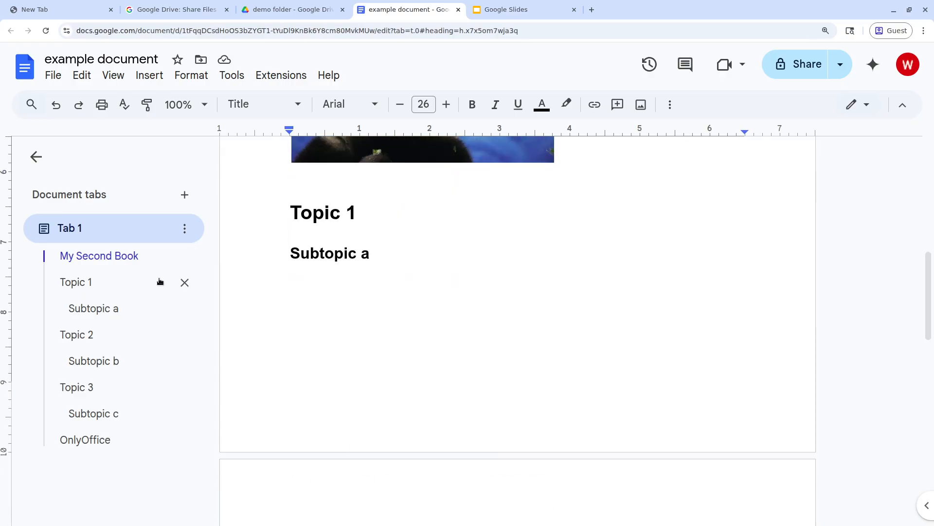
click(185, 194)
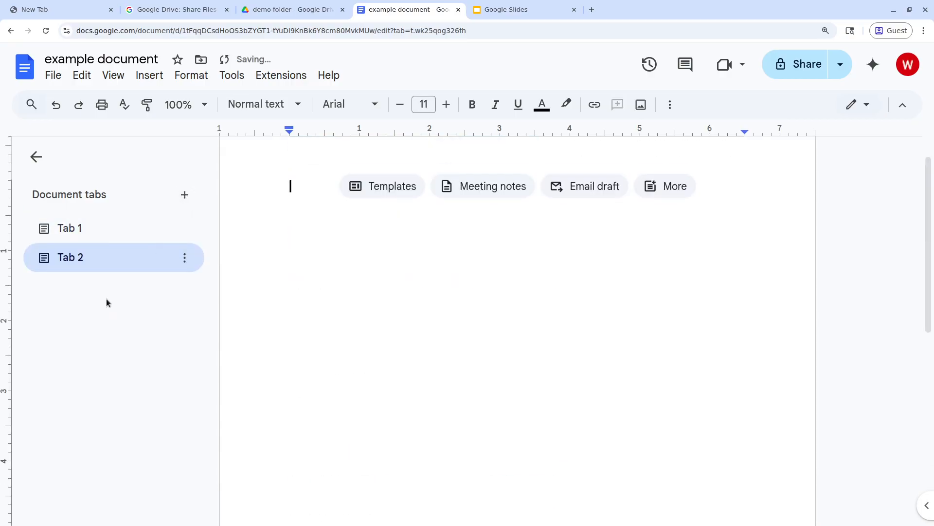
double_click(97, 258)
text(an)
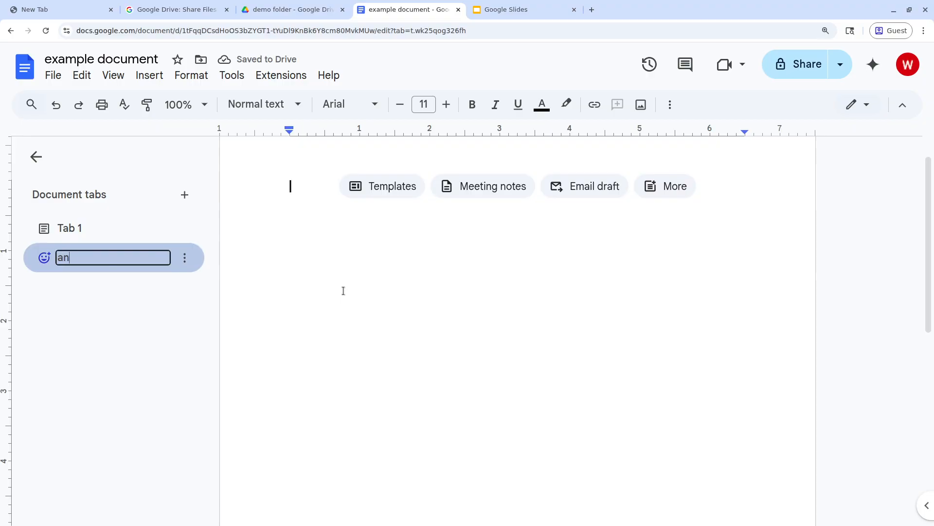
text(other document)
key(Return)
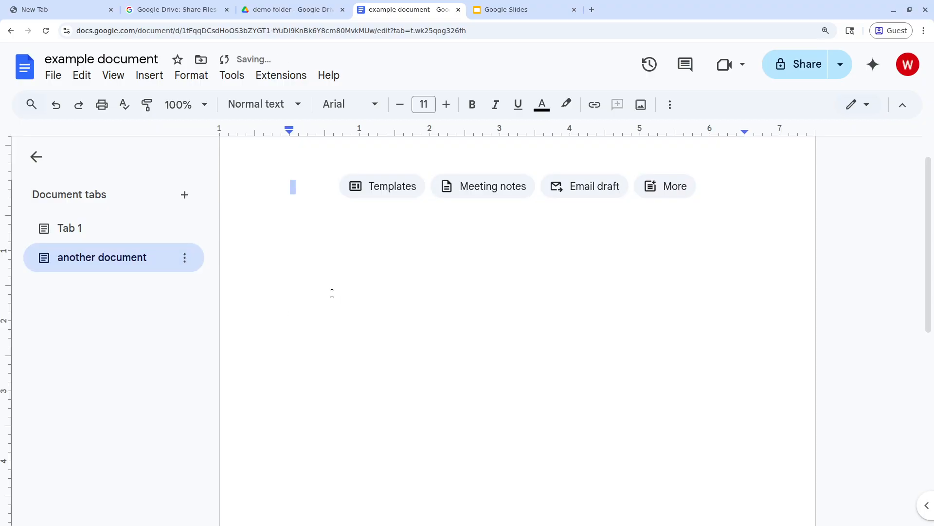
Step: Write "This is yet another document" at the start of the new document tab
text(This is yet another do)
text(uc)
text(ment)
key(BackSpace)
key(BackSpace)
key(BackSpace)
key(BackSpace)
text(men)
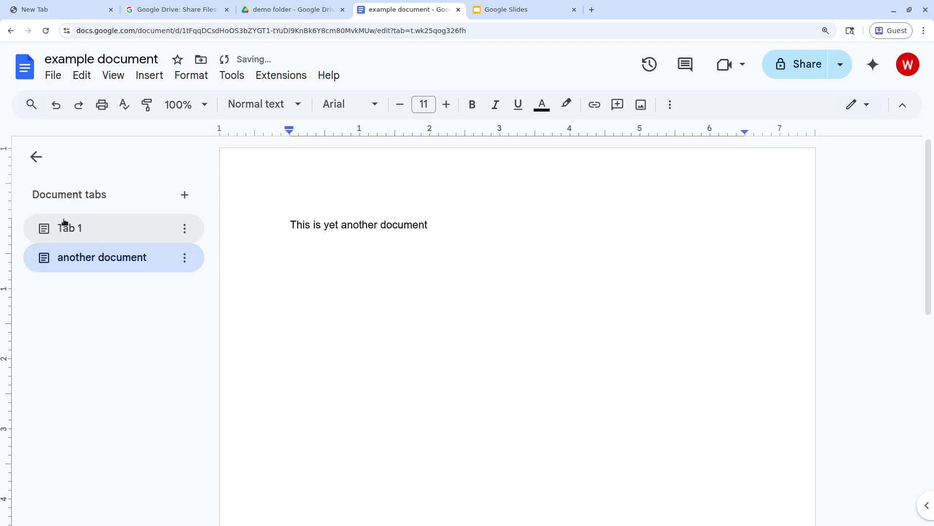
Step: Rename the first document tab as "document 1" and switch between the two document tabs
double_click(73, 227)
text(document)
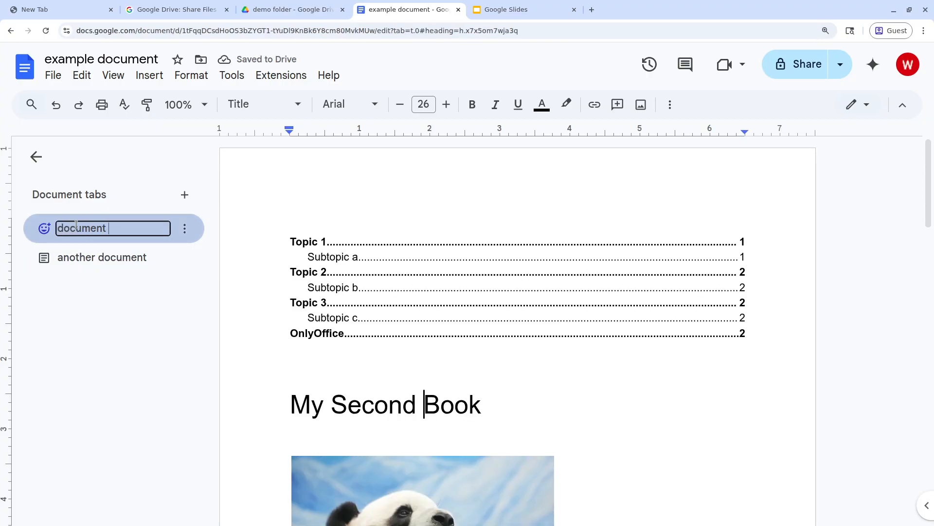
click(91, 260)
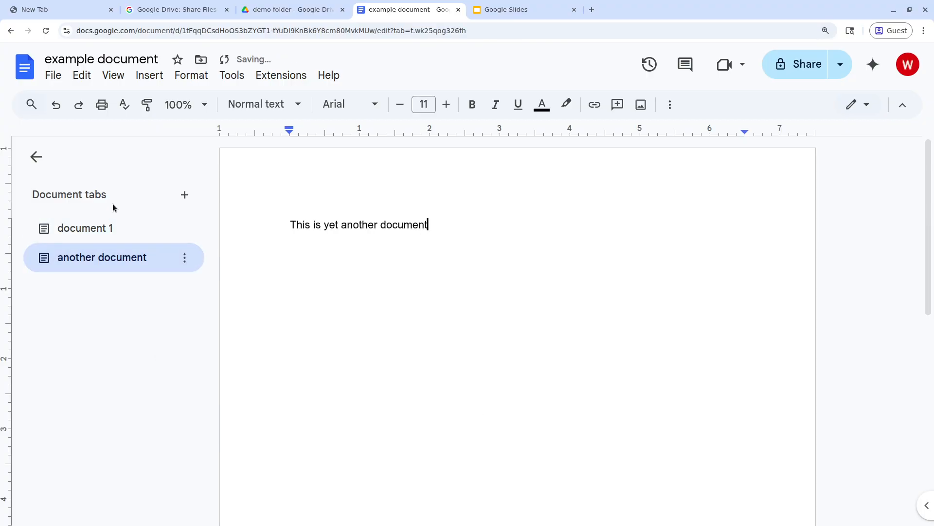
click(171, 221)
Step: Switch to the demo folder in Google Drive, view its file-creation options and return to the example document
click(275, 8)
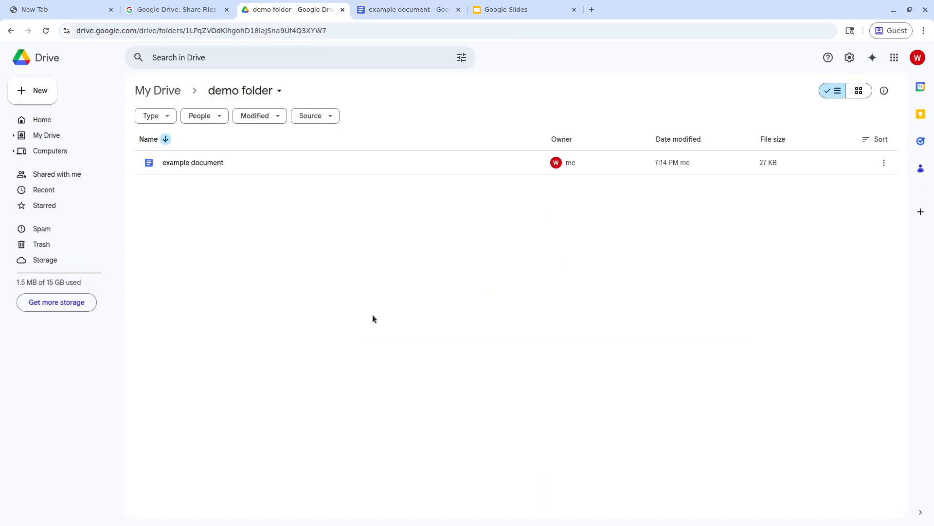
right_click(373, 315)
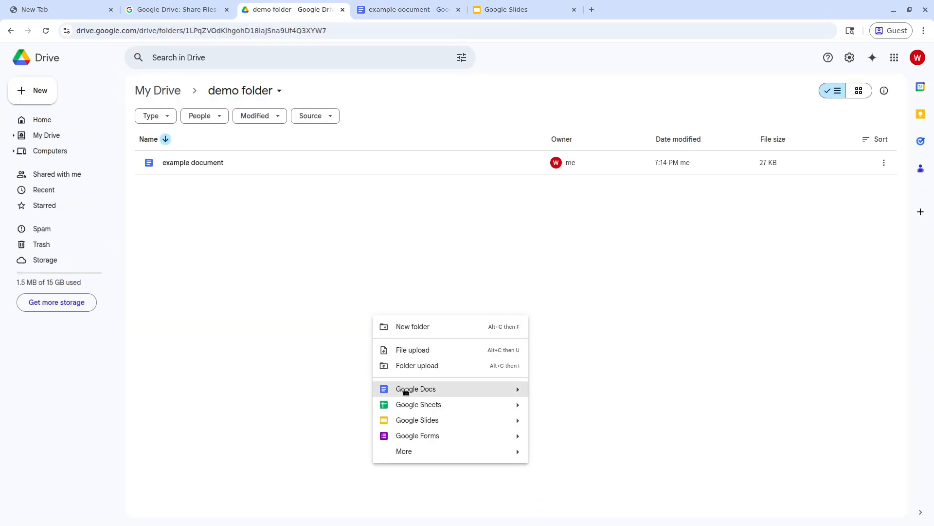
click(398, 9)
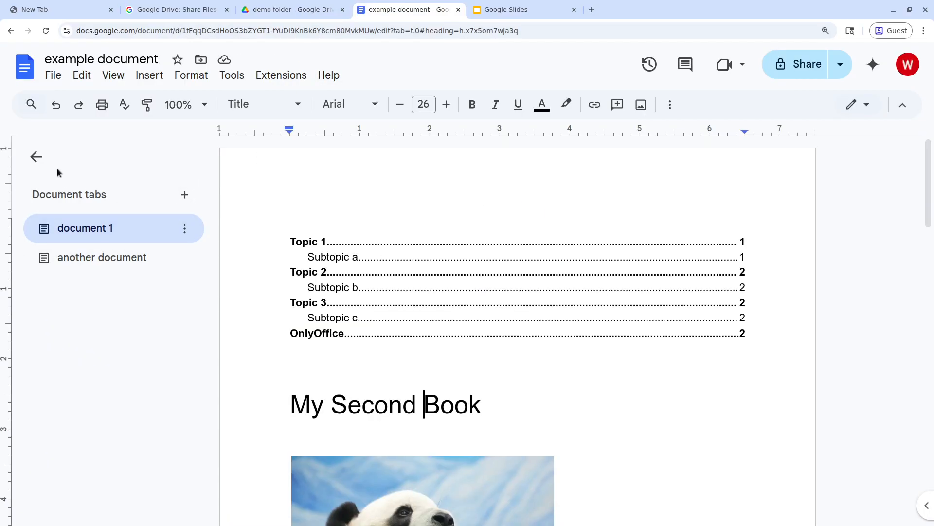
Step: Collapse and reopen the document tabs list, and view the contents of "another document" and "document 1"
click(36, 156)
click(41, 166)
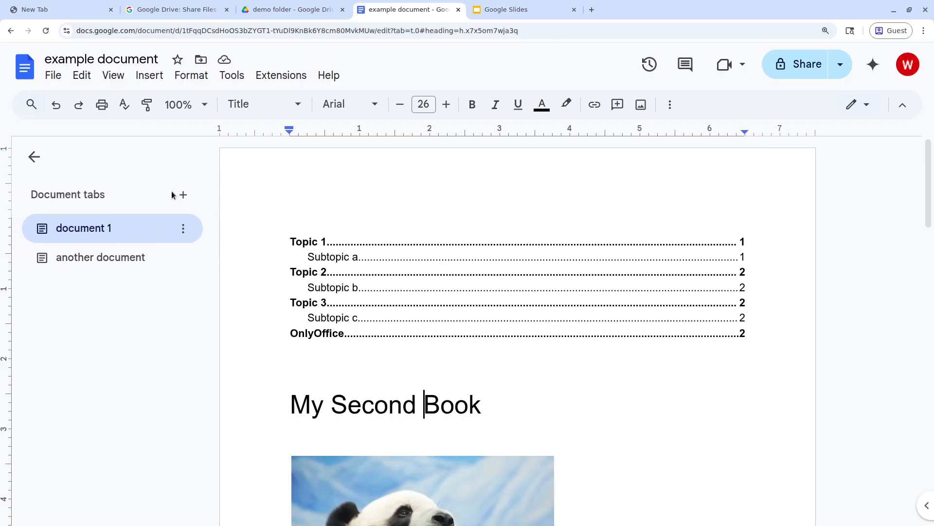
click(107, 263)
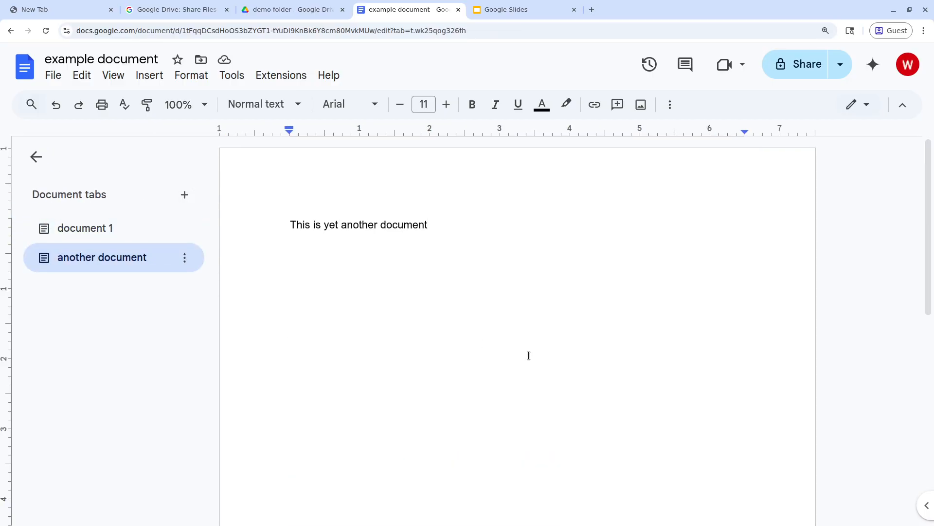
click(86, 225)
Step: Try an orange text colour on the "My Second Book" title and undo it
click(787, 442)
drag(507, 399, 273, 393)
click(542, 104)
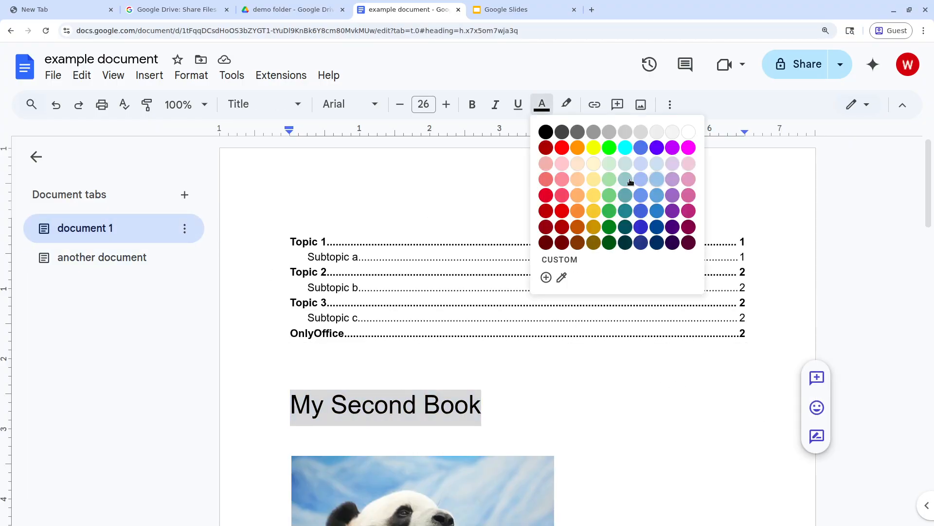
click(578, 148)
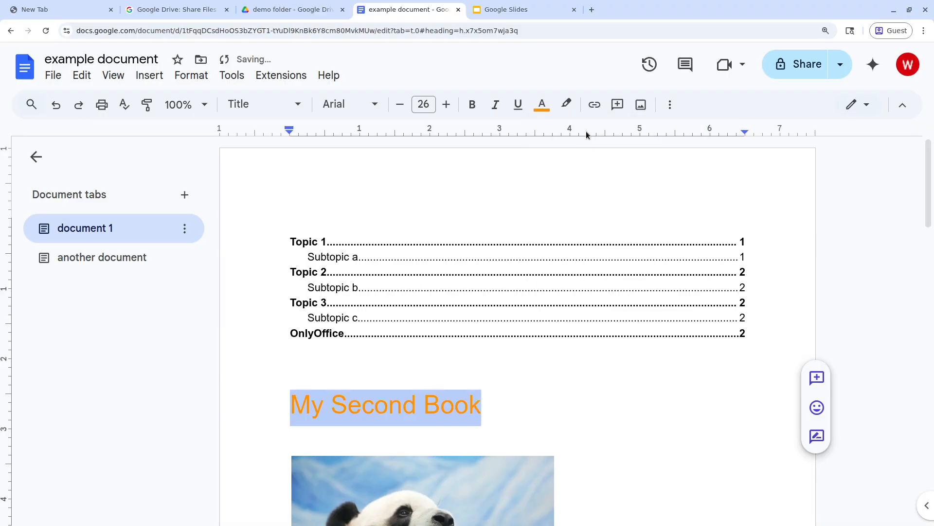
key(ctrl+z)
Step: Try a smaller font size on the "My Second Book" title
click(400, 105)
click(399, 105)
click(399, 105)
click(472, 287)
scroll(489, 403, up, 8)
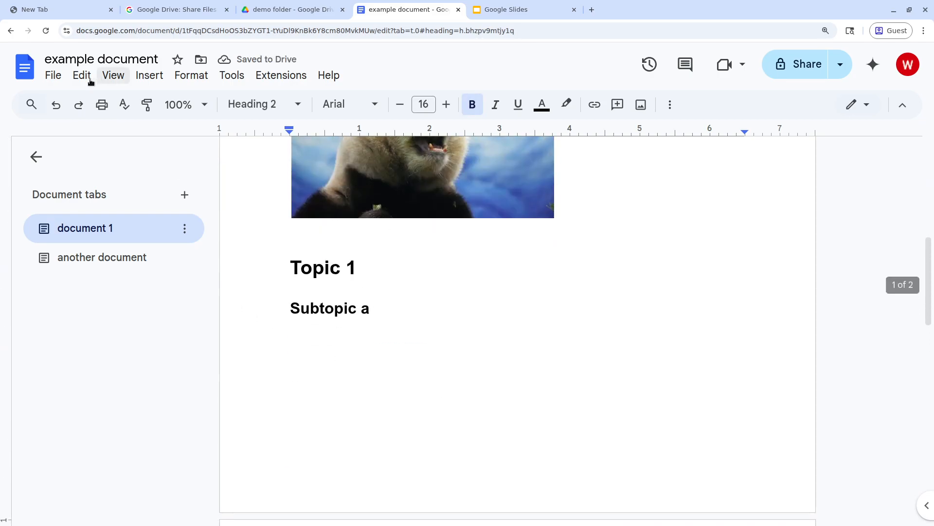
Step: Review the file formats available for downloading the example document
click(52, 77)
mouse_move(167, 227)
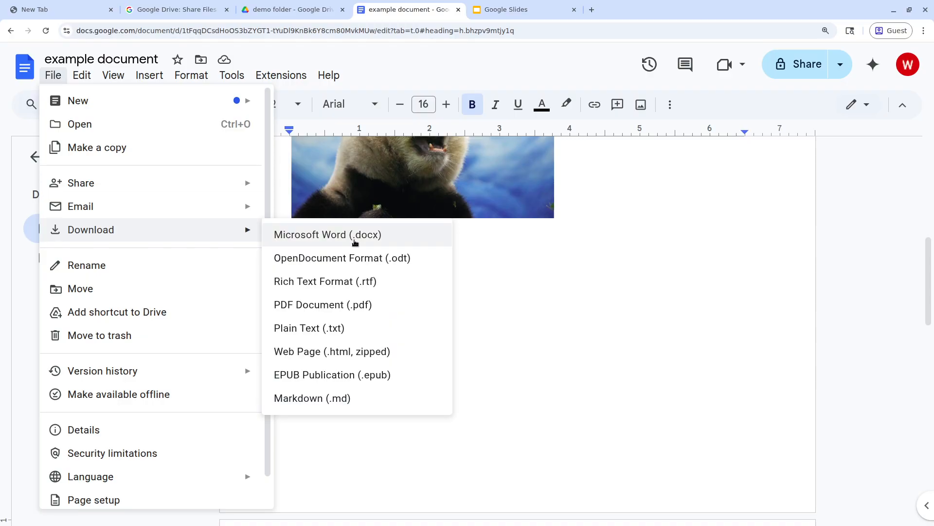
click(567, 372)
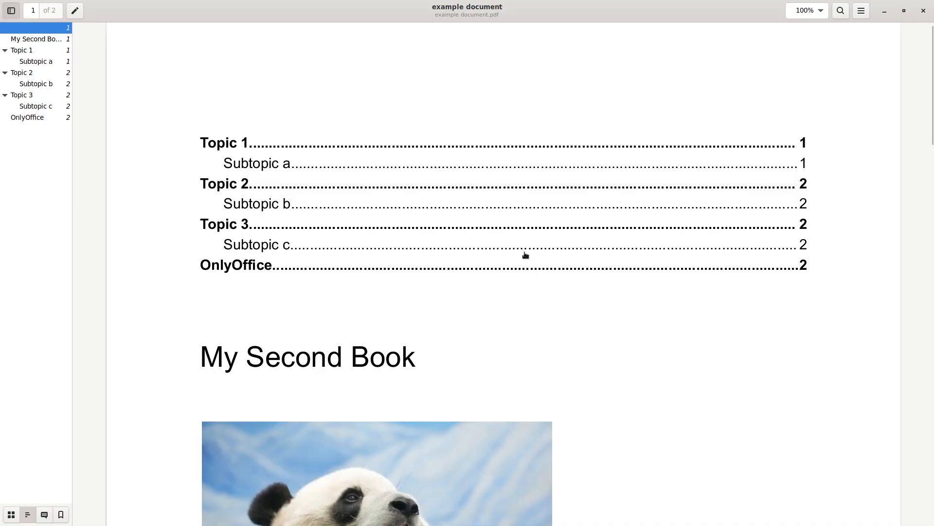
Step: Switch to LibreOffice Writer and examine the exported "example document.docx" from the table of contents to the OnlyOffice heading
mouse_move(326, 514)
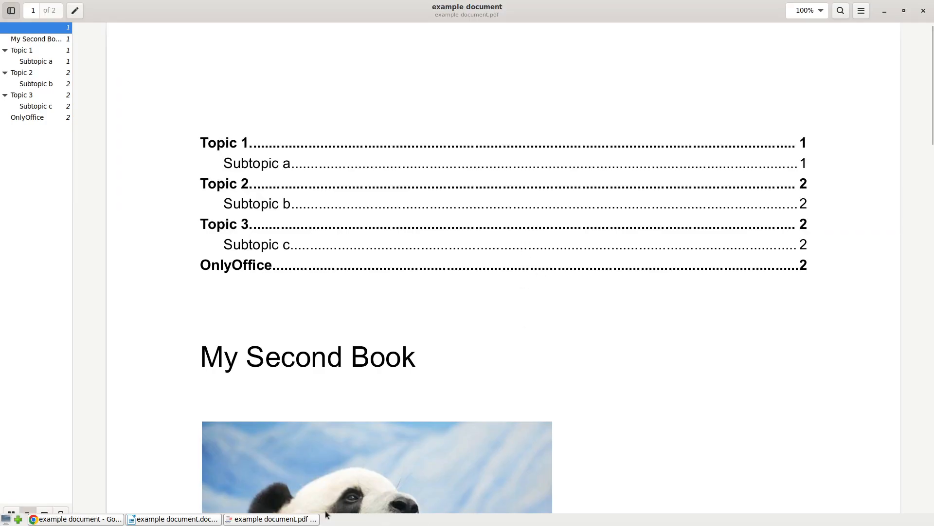
click(181, 519)
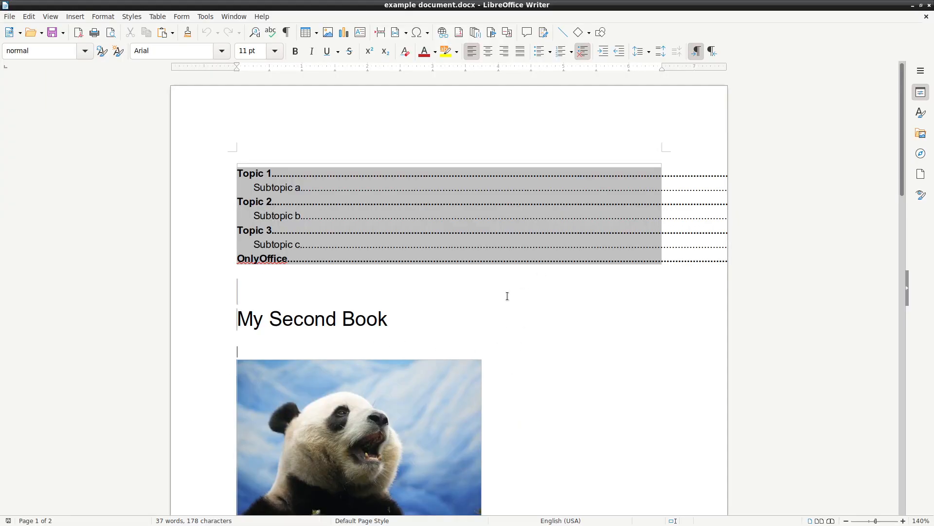
click(357, 276)
scroll(460, 335, down, 15)
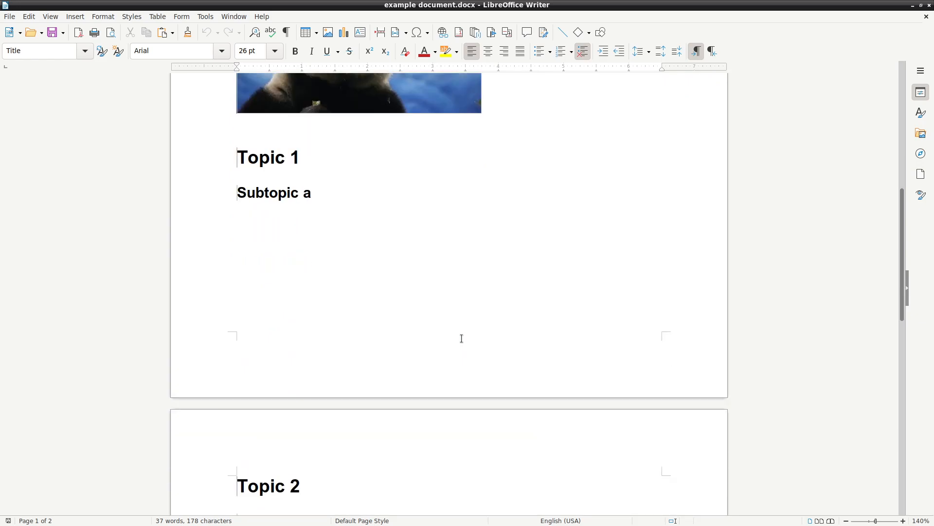
scroll(461, 338, down, 6)
scroll(445, 288, up, 9)
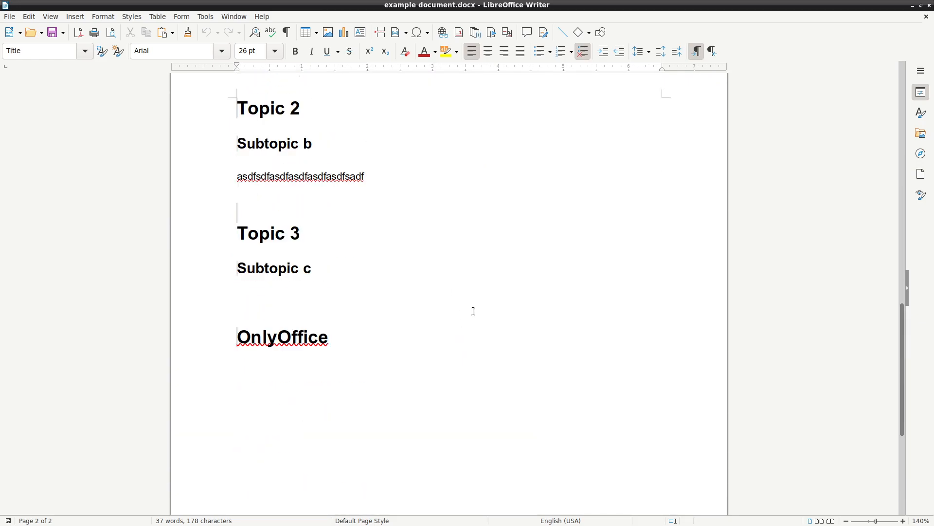
scroll(474, 310, up, 10)
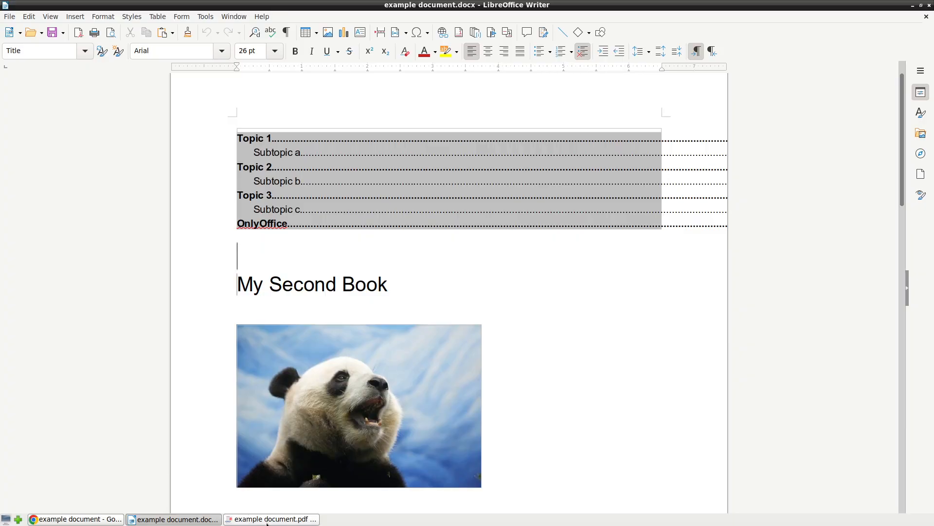
Step: Switch to the PDF viewer and examine the exported "example document.pdf" across both of its pages
click(271, 519)
scroll(501, 297, down, 10)
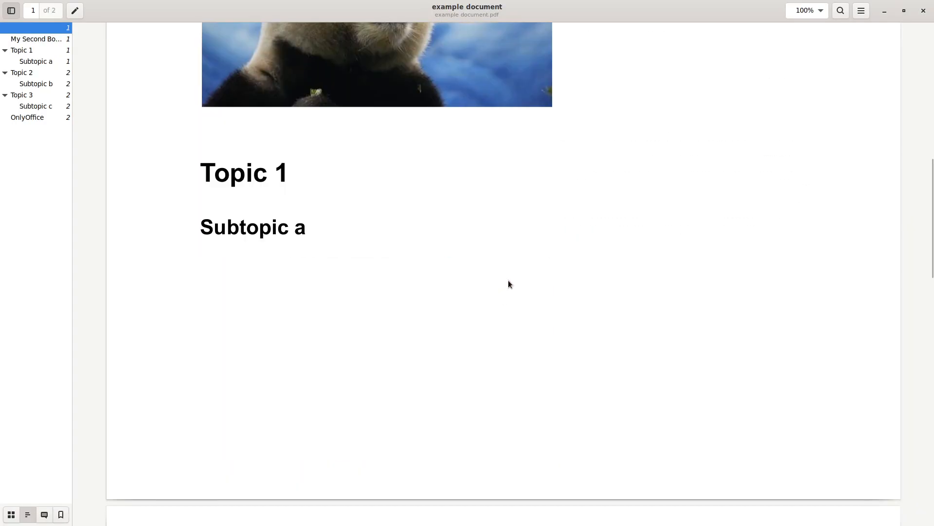
scroll(508, 279, down, 15)
scroll(535, 288, up, 10)
scroll(535, 273, up, 15)
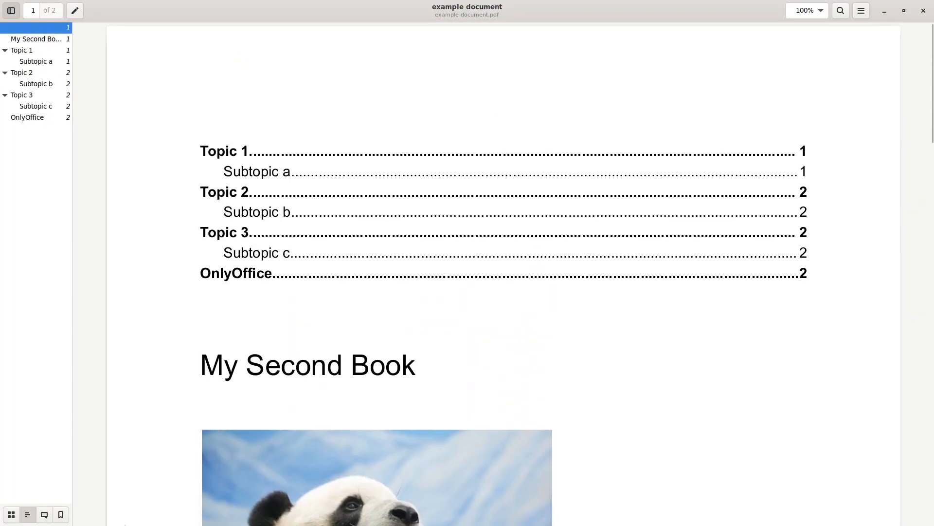
Step: Switch back to the example document in Google Docs and review the file formats offered for download
mouse_move(151, 524)
click(75, 519)
scroll(254, 248, up, 4)
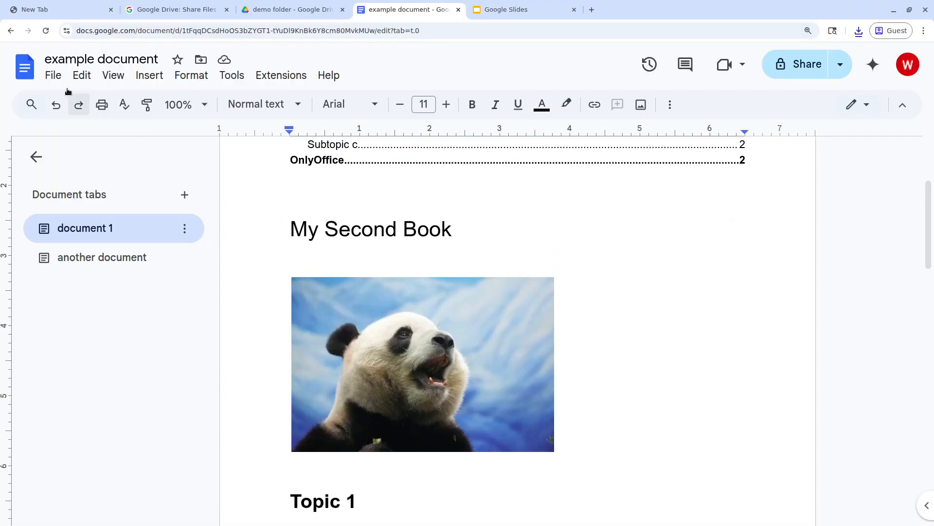
click(58, 74)
mouse_move(53, 76)
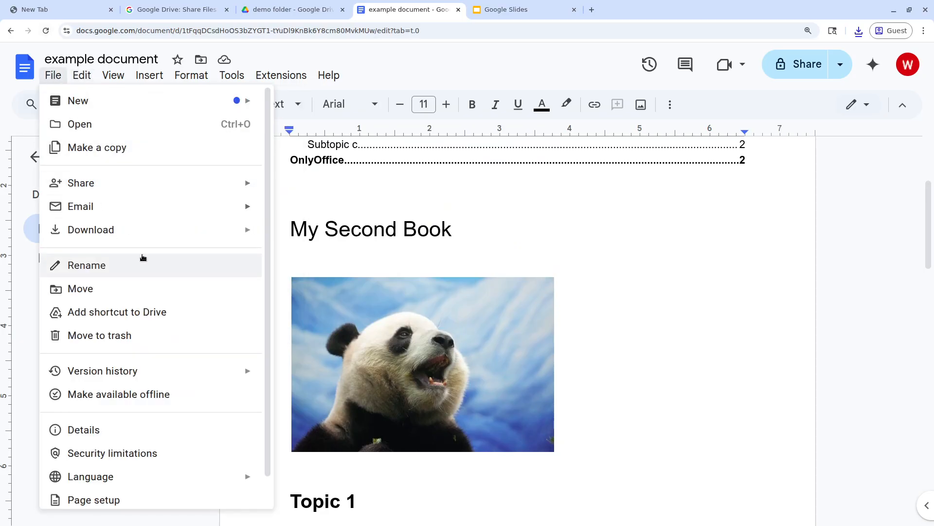
mouse_move(151, 230)
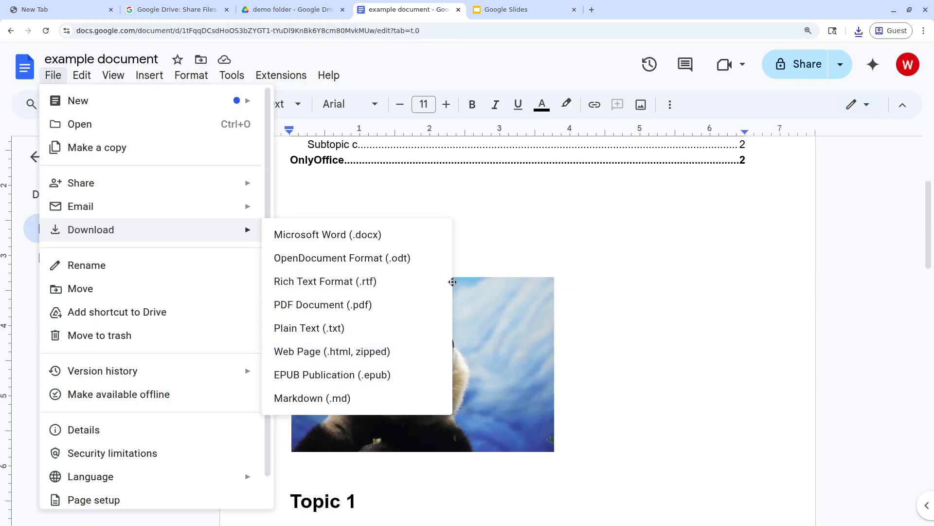
click(622, 323)
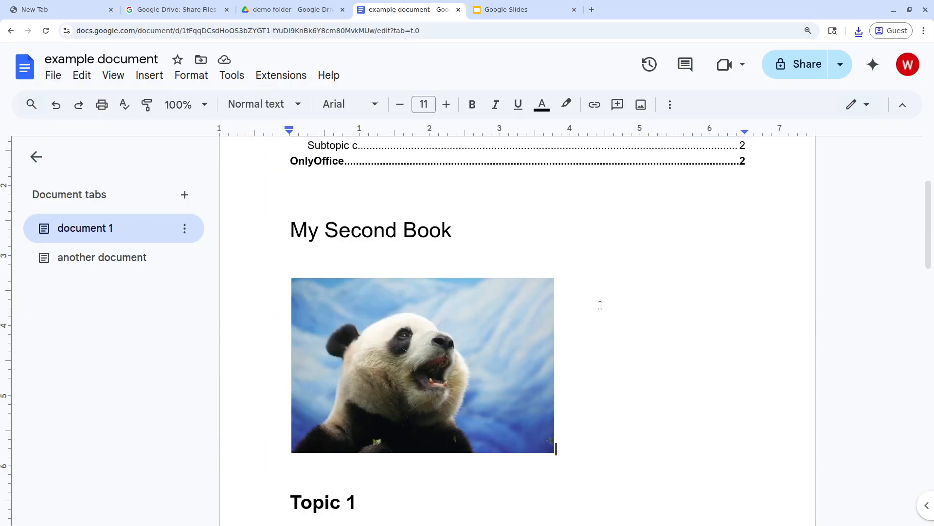
Step: Close the example document and the Google Slides page to return to the demo folder in Google Drive
scroll(600, 305, up, 3)
scroll(604, 302, down, 10)
scroll(610, 297, down, 8)
scroll(610, 297, up, 20)
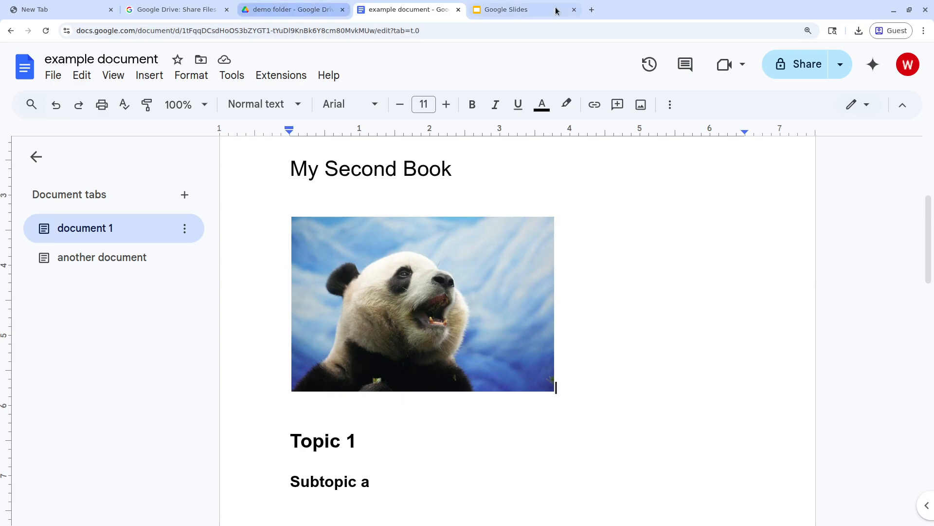
click(458, 10)
click(458, 10)
Step: Create a blank Google Sheets spreadsheet in the demo folder and dismiss its pre-built table suggestions
right_click(300, 211)
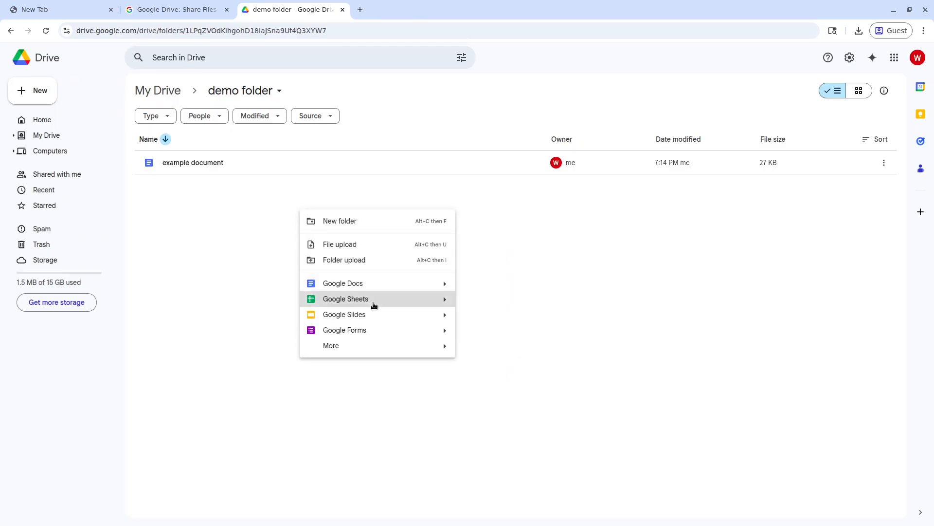
click(374, 305)
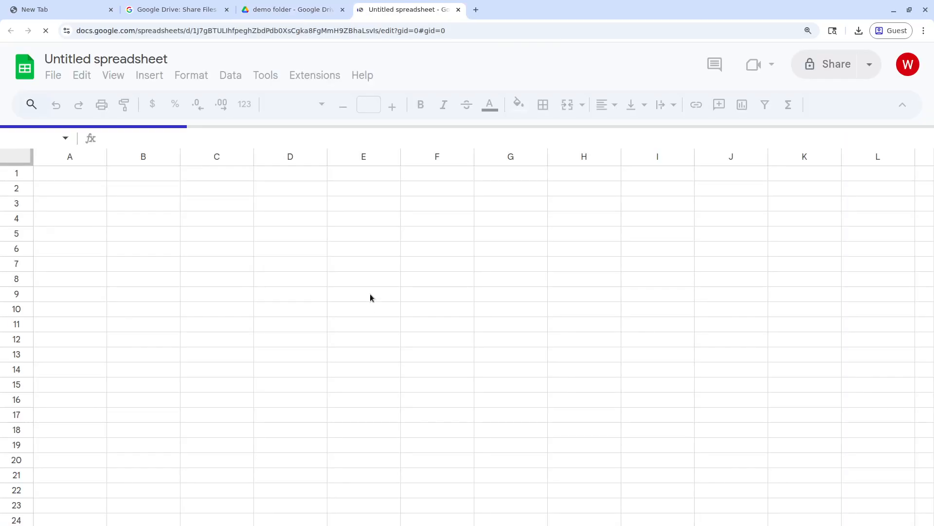
click(295, 9)
right_click(327, 251)
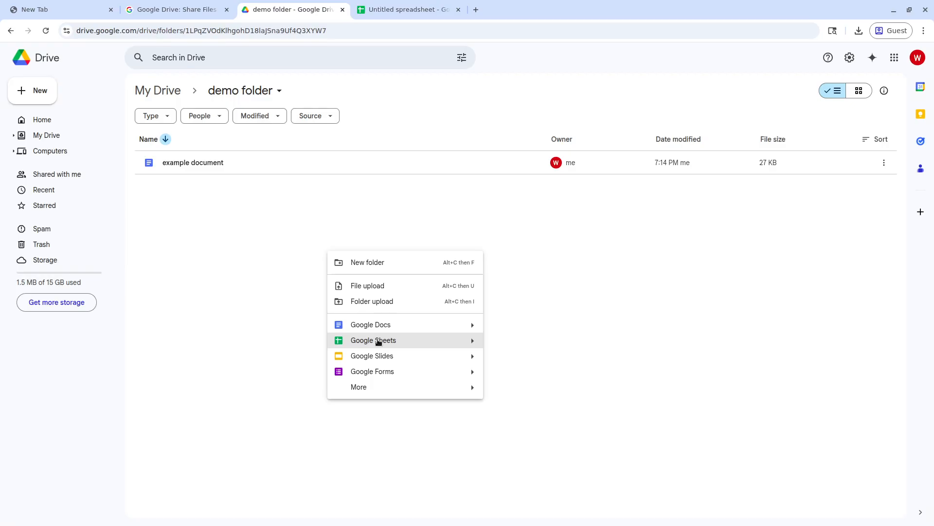
click(390, 9)
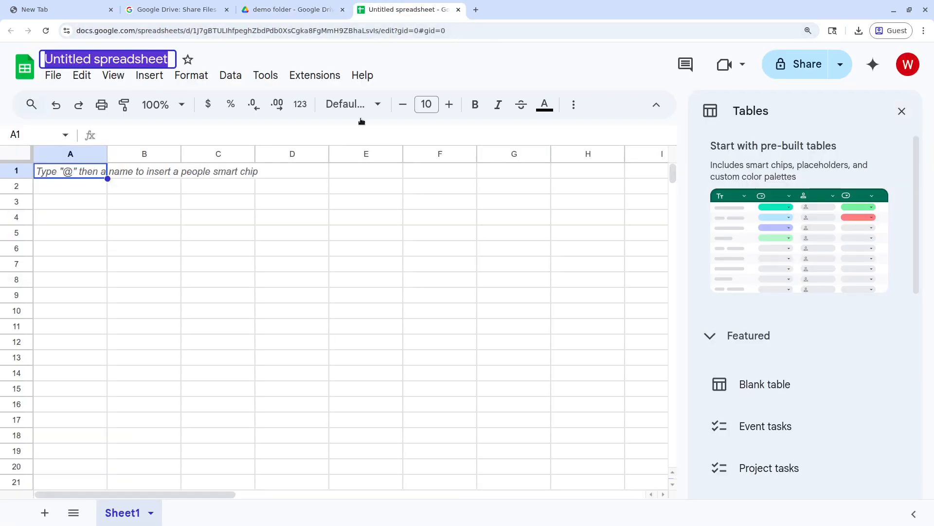
click(902, 111)
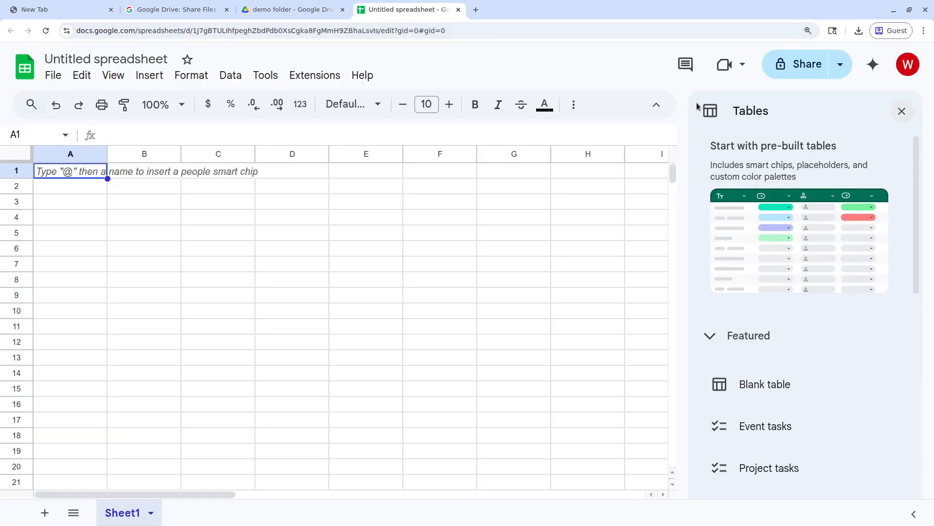
Step: Rename the spreadsheet as "my example spreadsheet"
click(123, 59)
text(my )
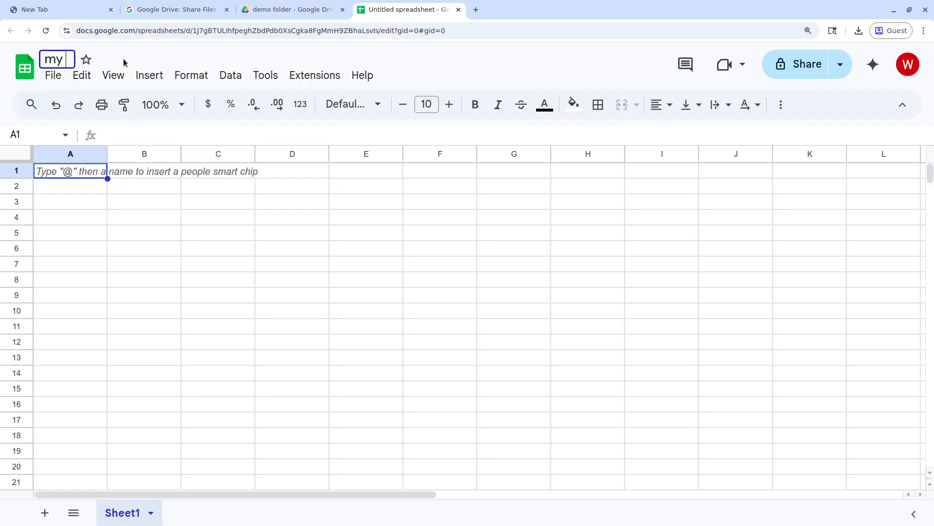
text(example spreadsheet)
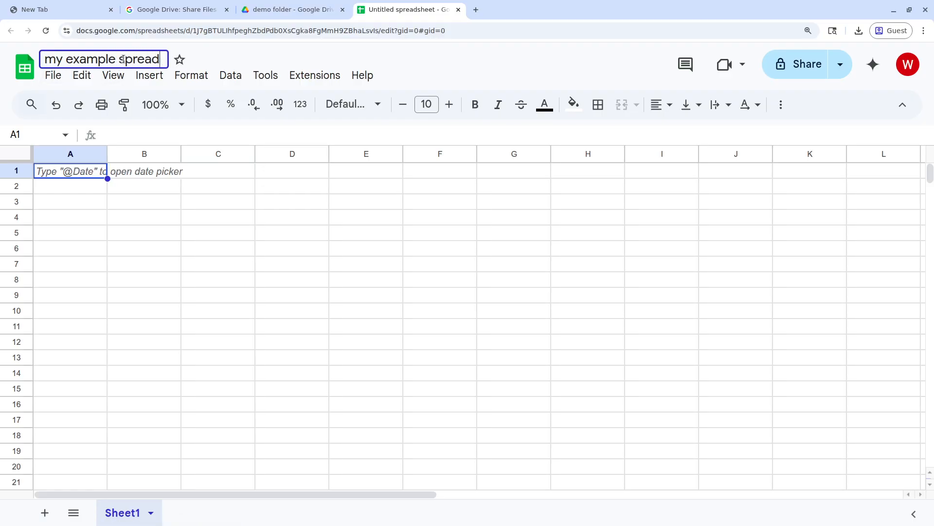
click(174, 235)
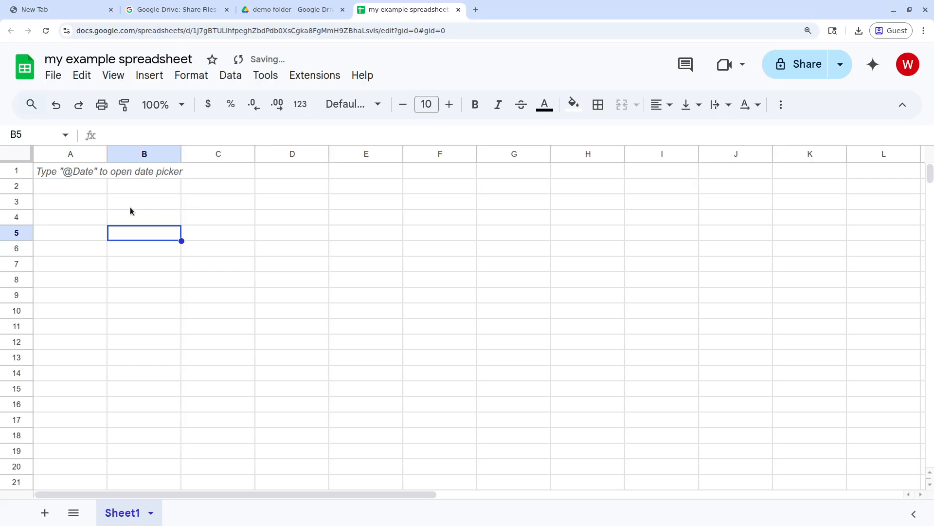
Step: Paste the copied dataset with name, career, yearly_salary, gender, age and age_group columns, starting at cell A1
click(101, 175)
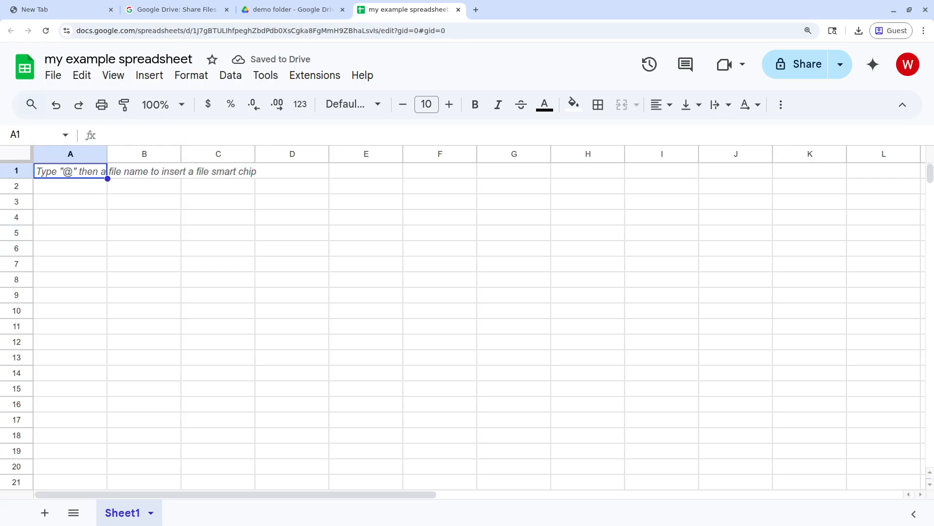
key(ctrl+v)
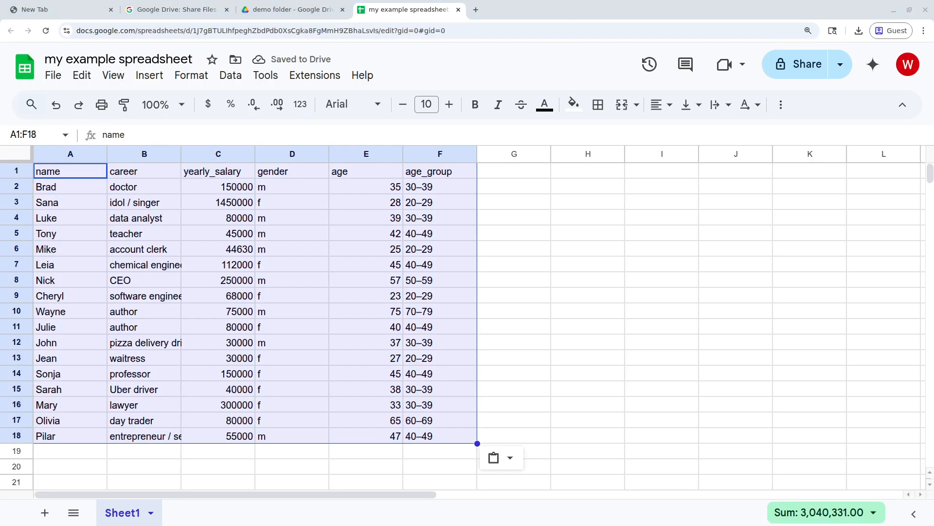
click(501, 252)
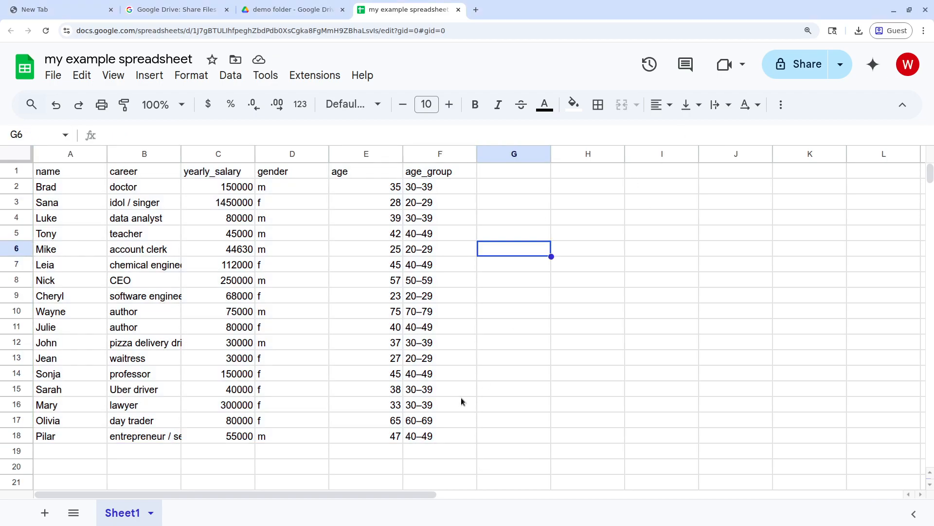
click(484, 331)
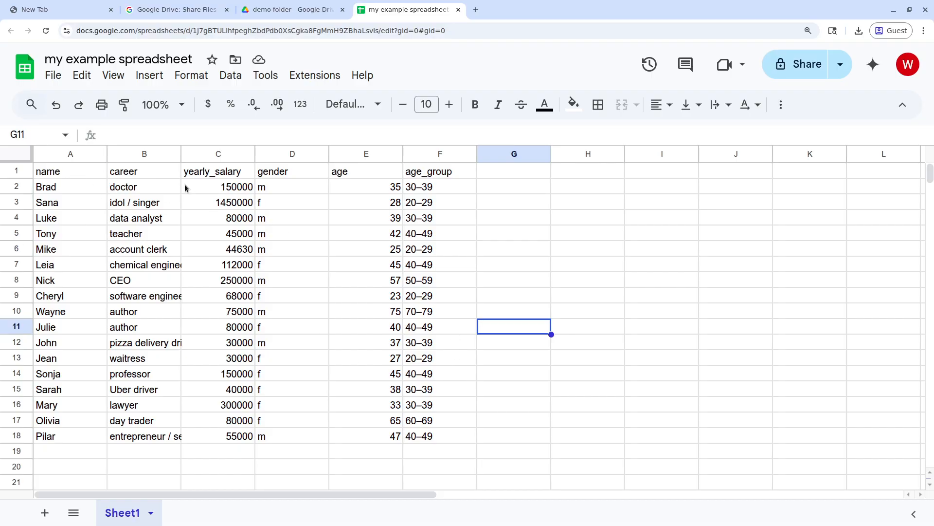
click(233, 174)
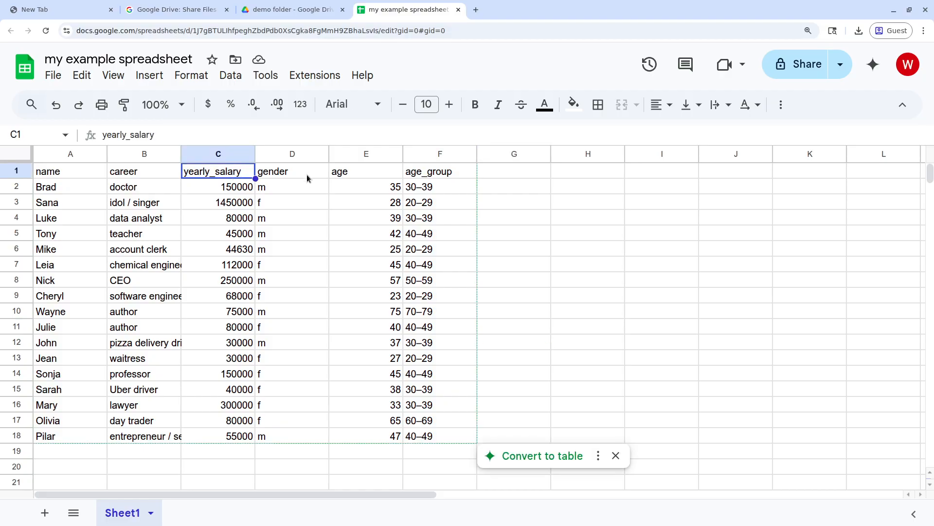
click(293, 173)
click(352, 173)
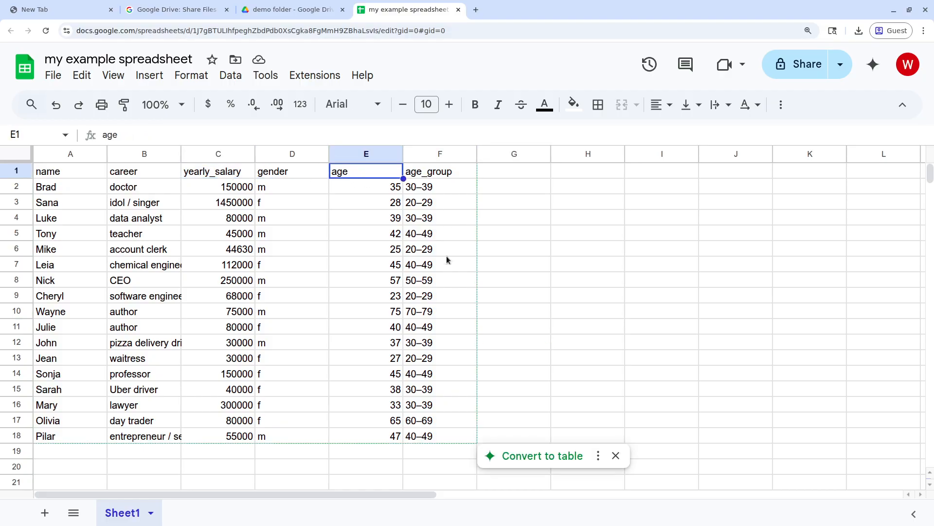
Step: Clear the formatting of all cells in Sheet1
click(469, 348)
key(ctrl+a)
key(ctrl+a)
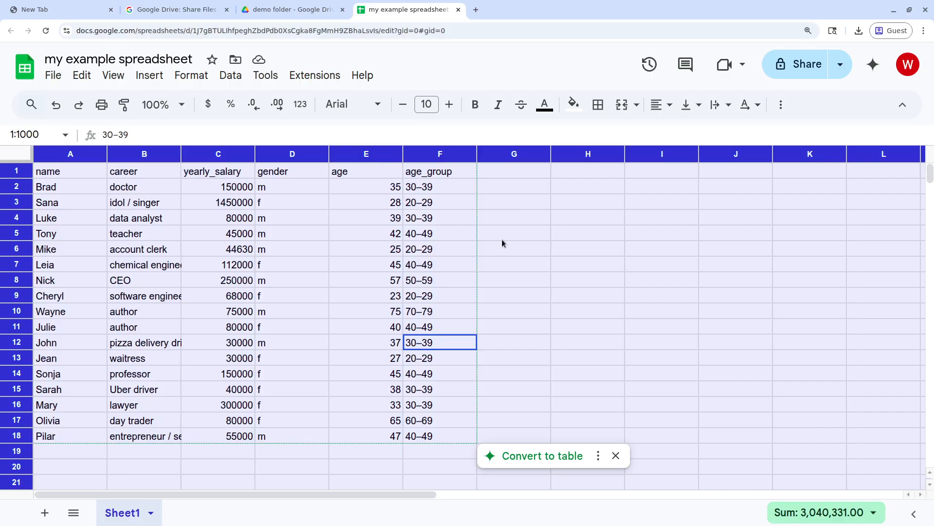
key(ctrl+backslash)
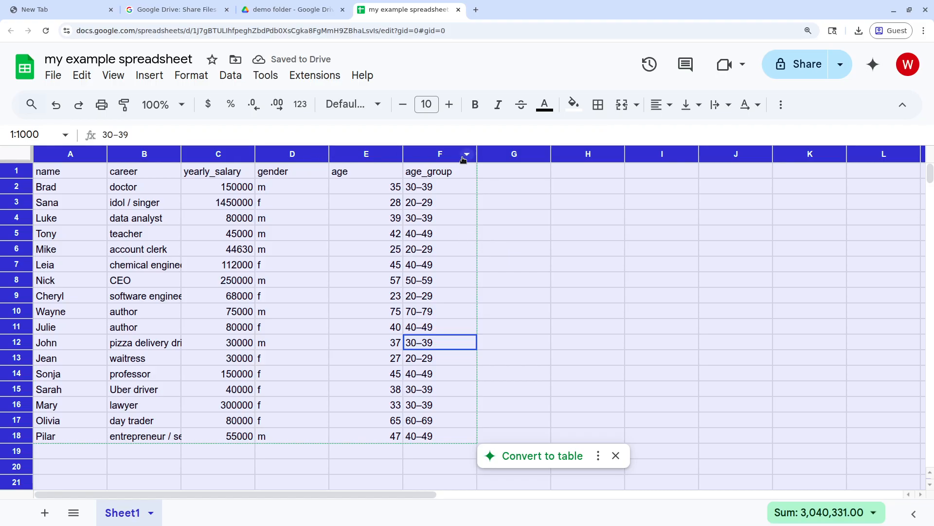
Step: Try auto-fitting all column widths to their contents and undo it
double_click(479, 154)
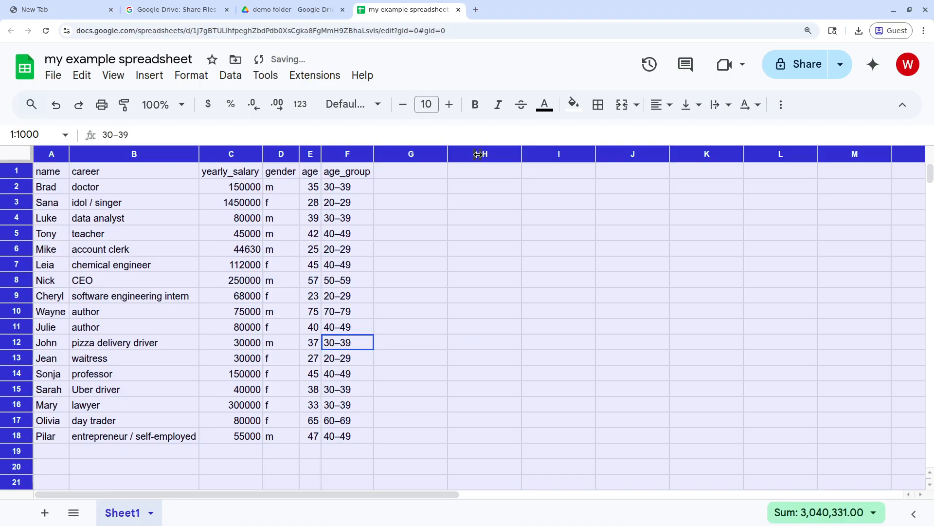
click(470, 221)
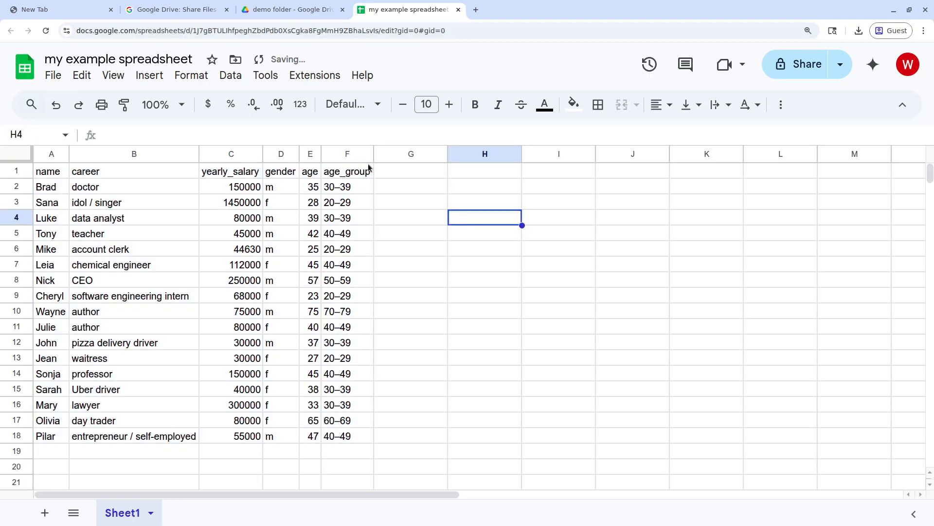
key(ctrl+z)
Step: Auto-fit the widths of all columns in the sheet to their contents
click(471, 200)
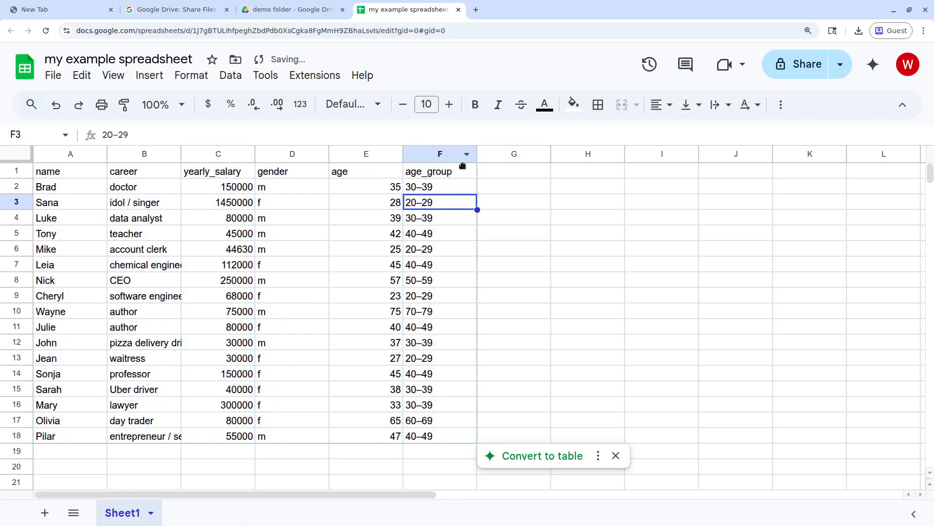
key(ctrl+a)
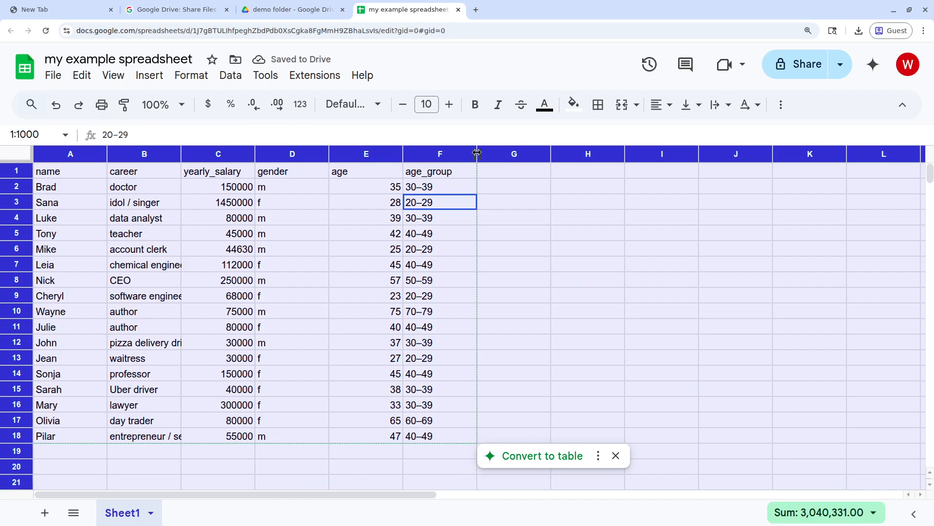
double_click(477, 153)
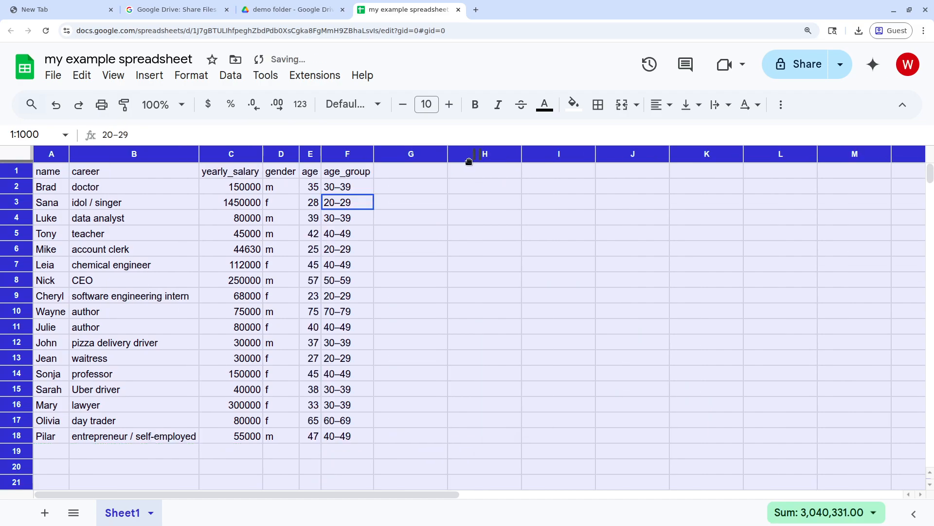
click(440, 280)
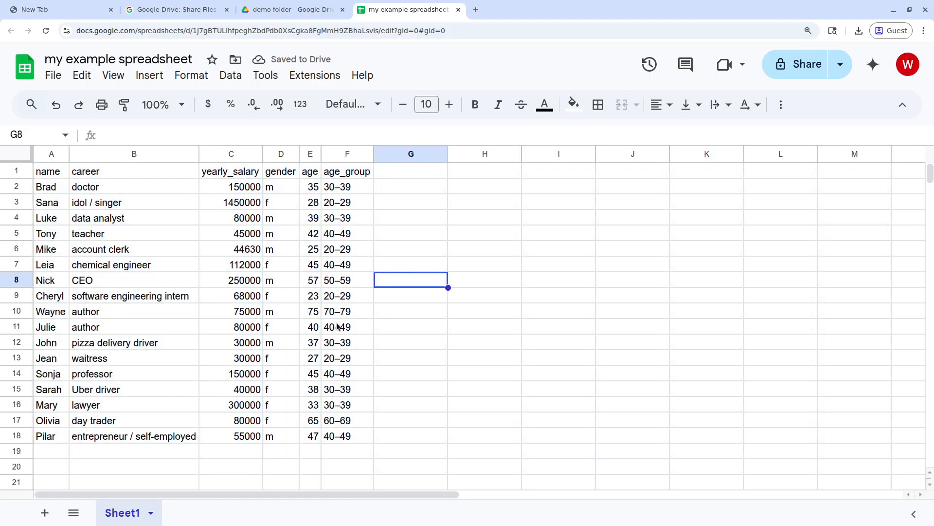
Step: Make the header row A1:F1 bold and refit all column widths to the bold headings
drag(62, 174, 352, 177)
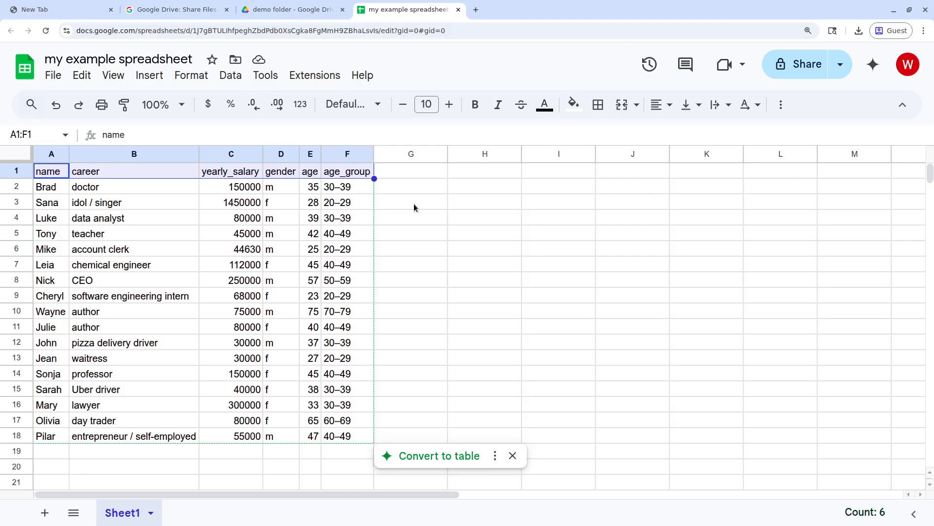
key(ctrl+b)
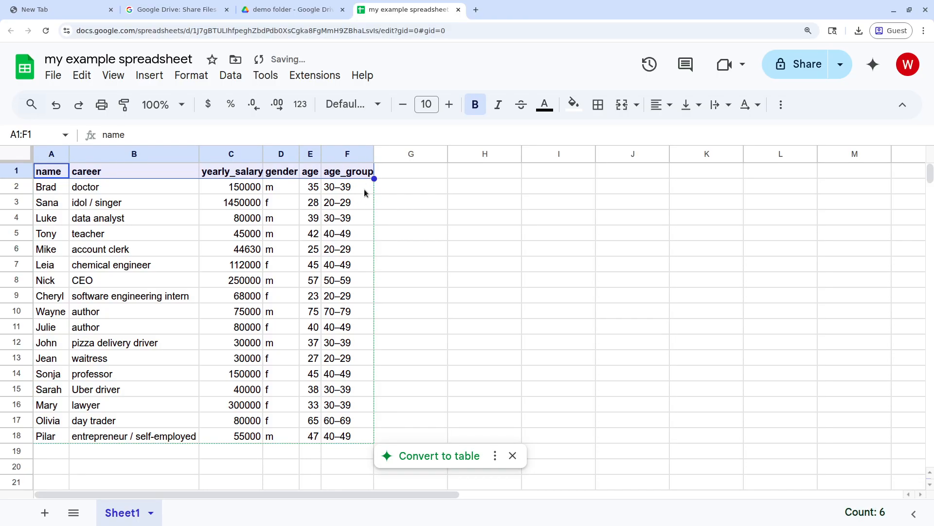
key(ctrl+a)
key(ctrl+a)
double_click(374, 155)
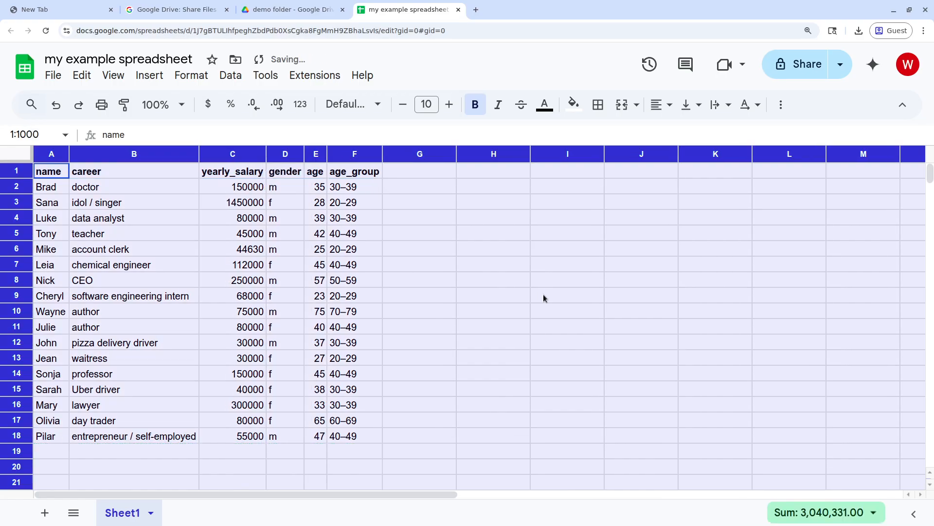
click(544, 296)
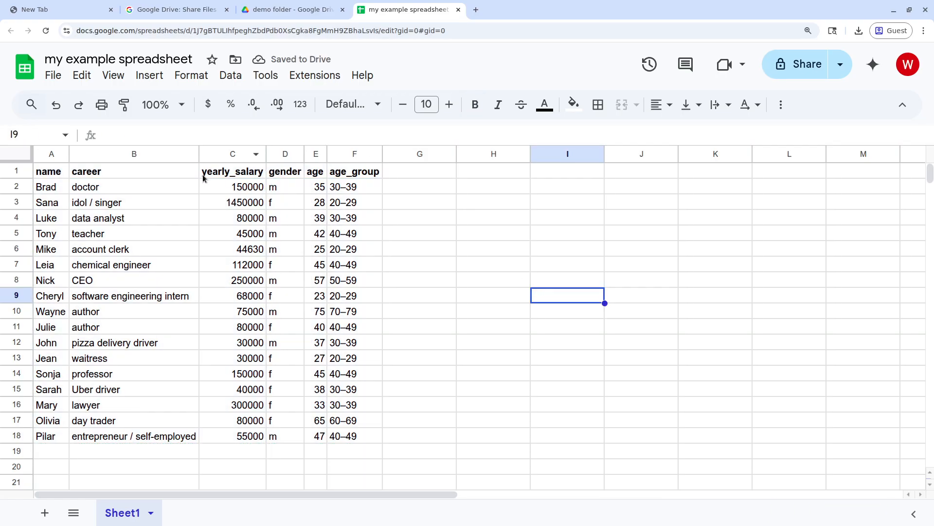
Step: Sort the whole sheet by yearly_salary from Z to A, treating the first row as a header row
click(174, 206)
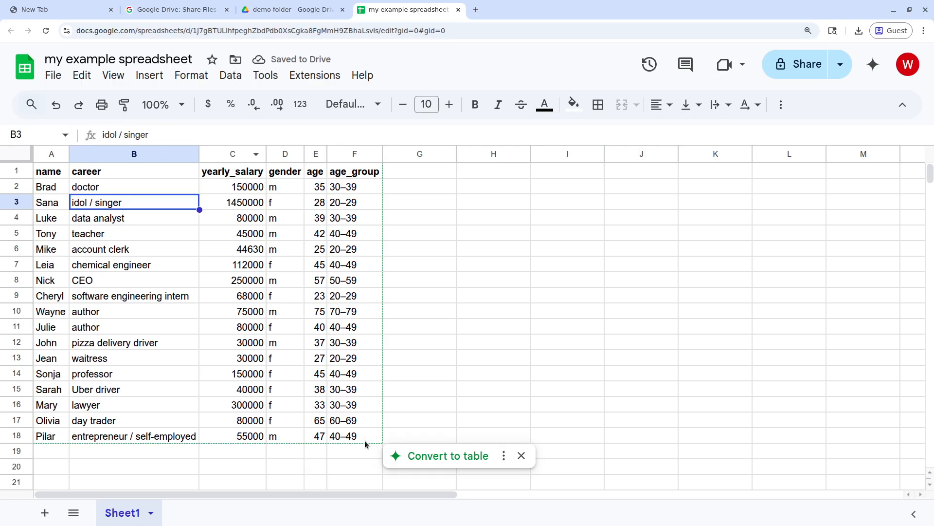
click(351, 358)
key(ctrl+a)
key(ctrl+a)
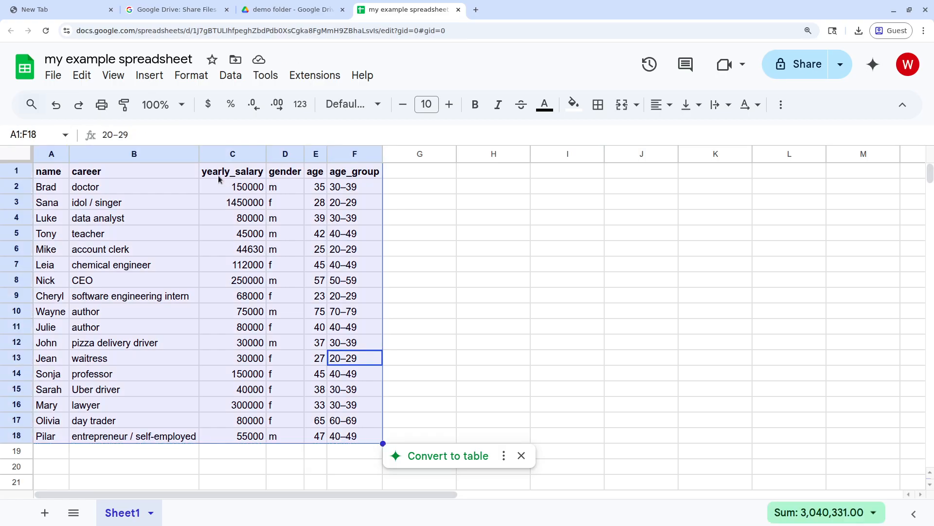
click(185, 83)
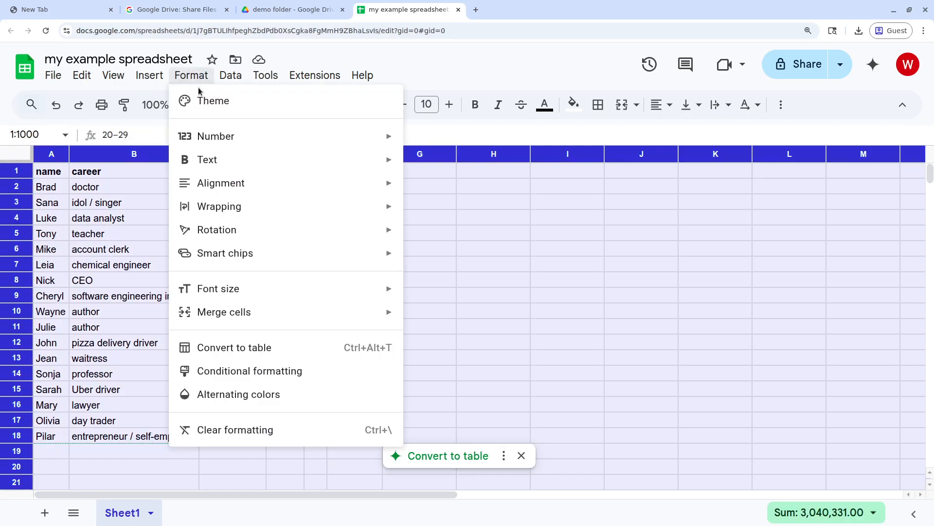
mouse_move(233, 78)
mouse_move(297, 124)
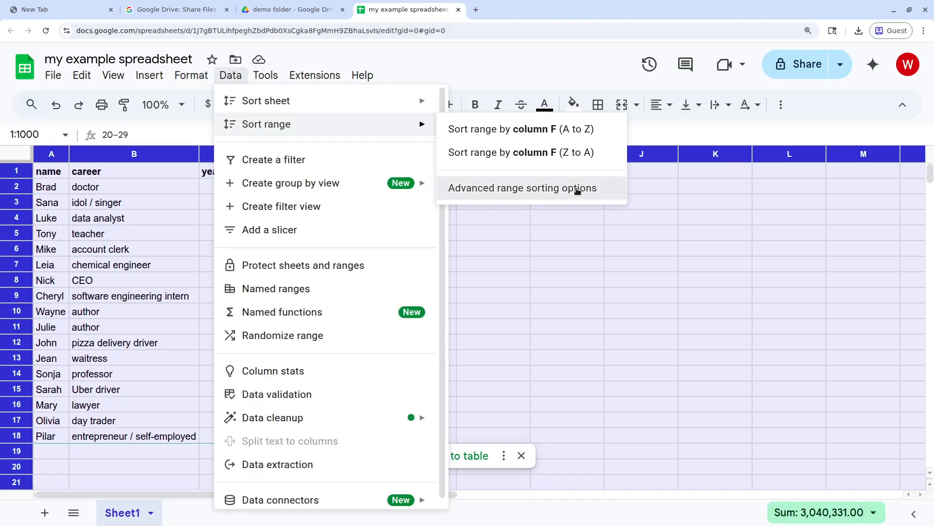
click(521, 188)
click(335, 228)
click(370, 269)
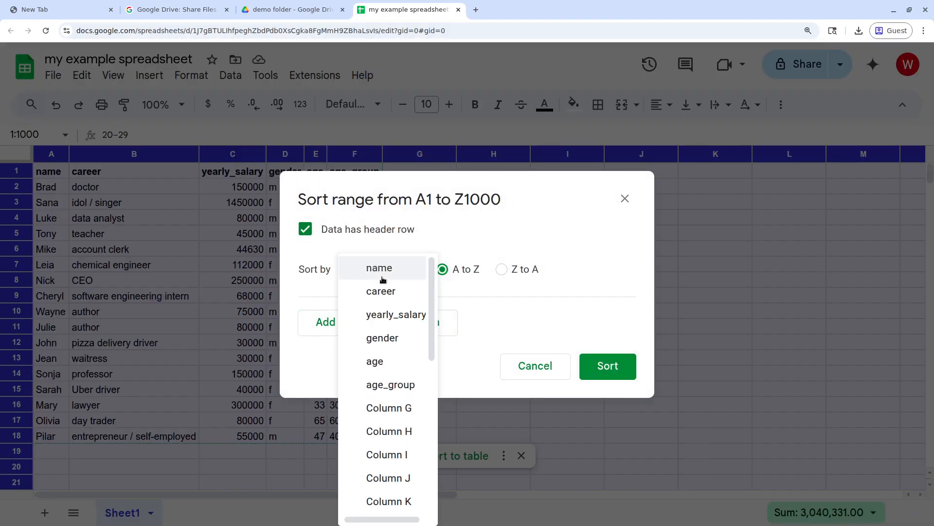
click(386, 313)
click(501, 269)
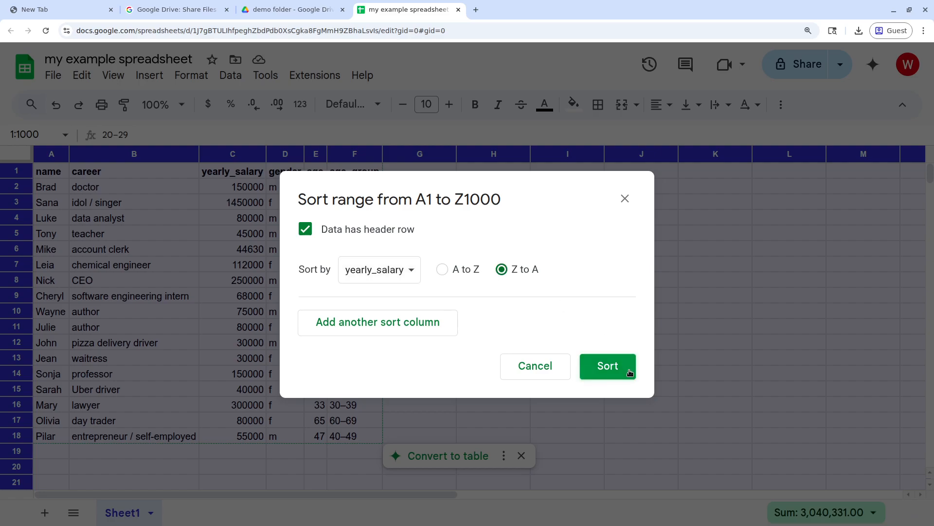
click(608, 365)
click(624, 311)
click(146, 193)
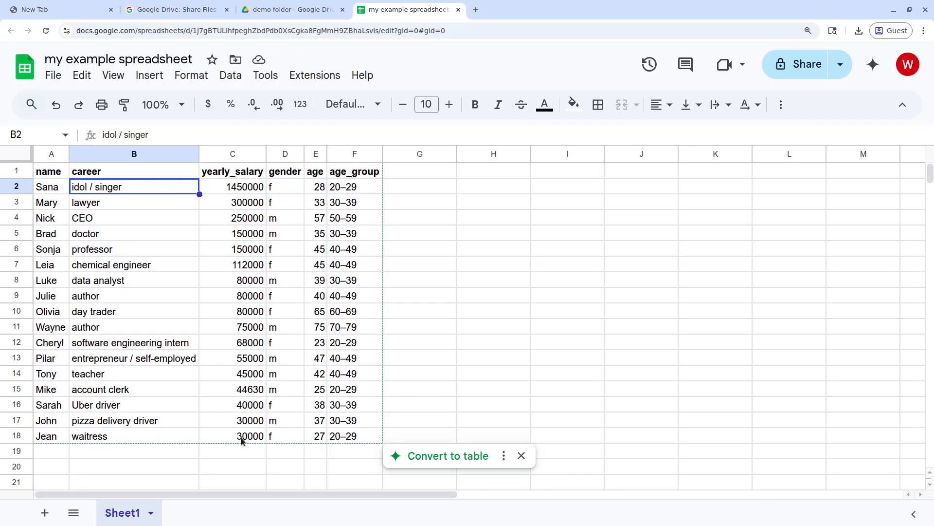
Step: Look over the sorted salary rows from the first entry down to the last
scroll(439, 235, down, 2)
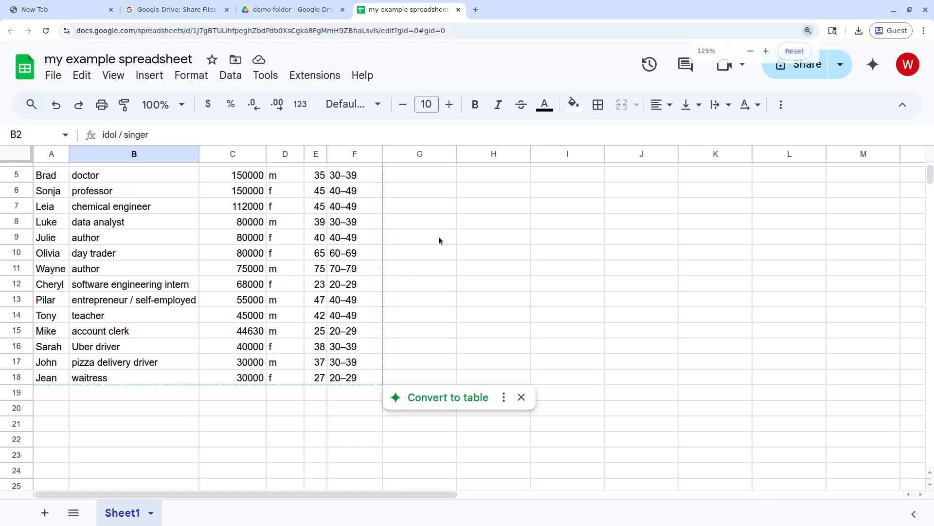
key(ctrl+minus)
key(ctrl+minus)
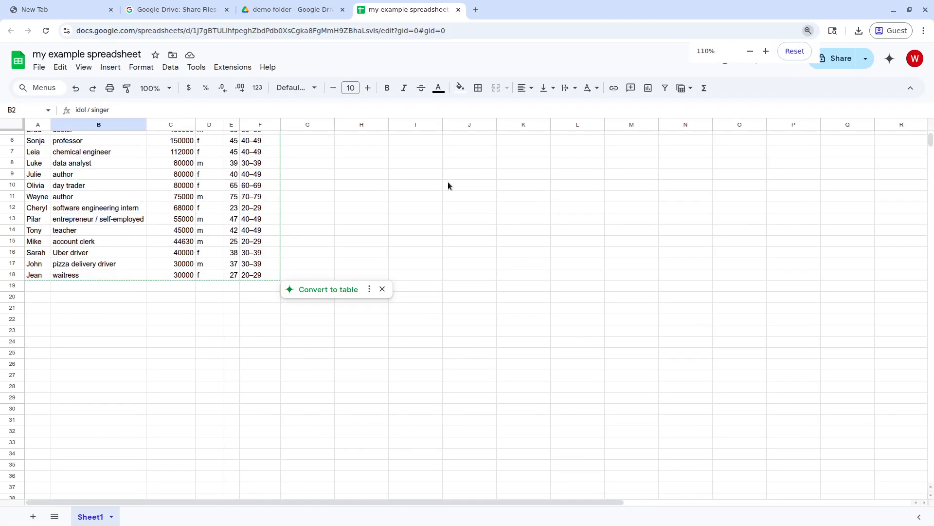
scroll(424, 194, up, 2)
key(ctrl+plus)
key(ctrl+plus)
key(ctrl+plus)
scroll(384, 208, down, 2)
scroll(384, 197, up, 2)
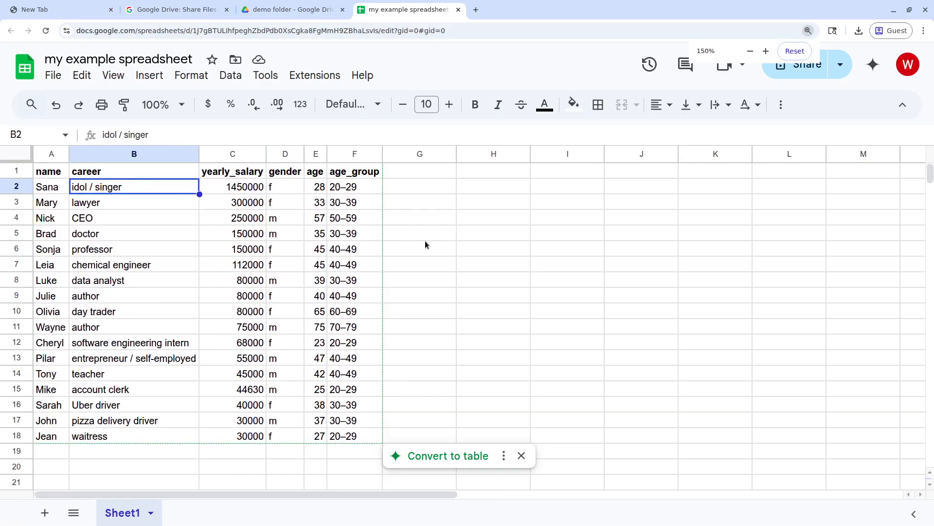
Step: Enter the label "mean average salary" in cell H3
click(567, 217)
click(506, 199)
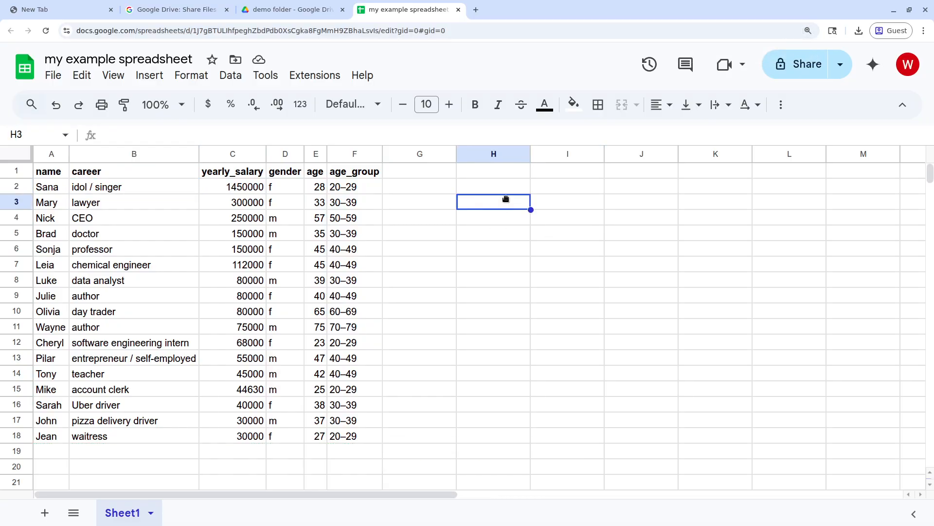
text(m)
key(BackSpace)
text(m)
key(BackSpace)
key(BackSpace)
key(BackSpace)
text(mea)
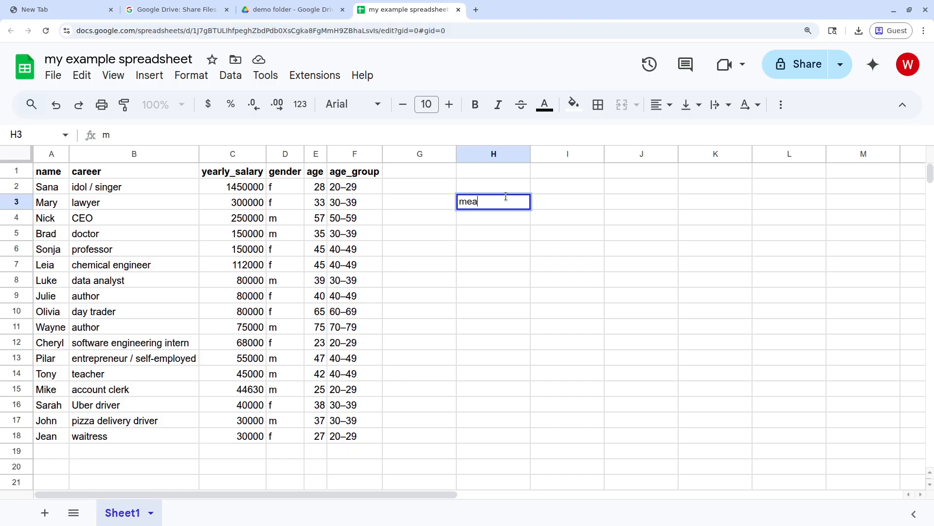
text(n average salary)
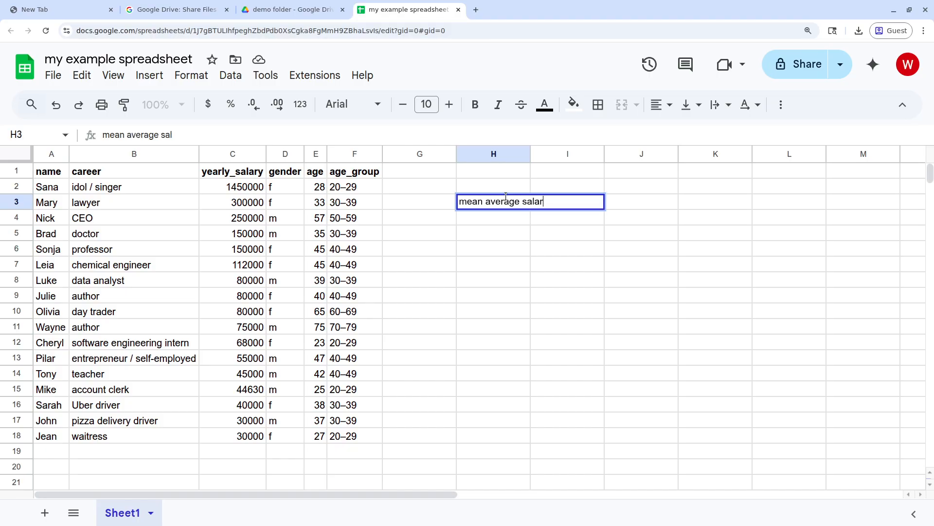
key(Return)
Step: Enter the label "median average salary" in cell H5
key(Down)
key(Down)
key(Up)
text(medi)
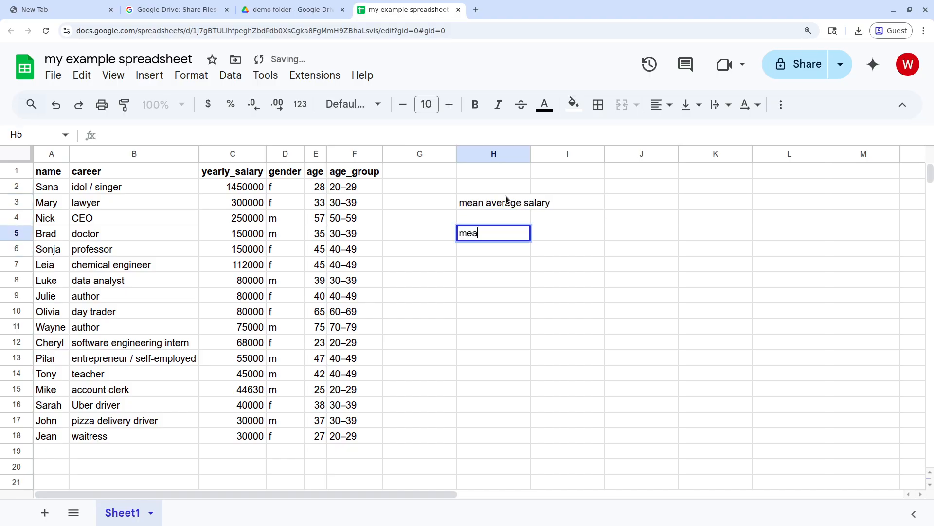
text(an average salary)
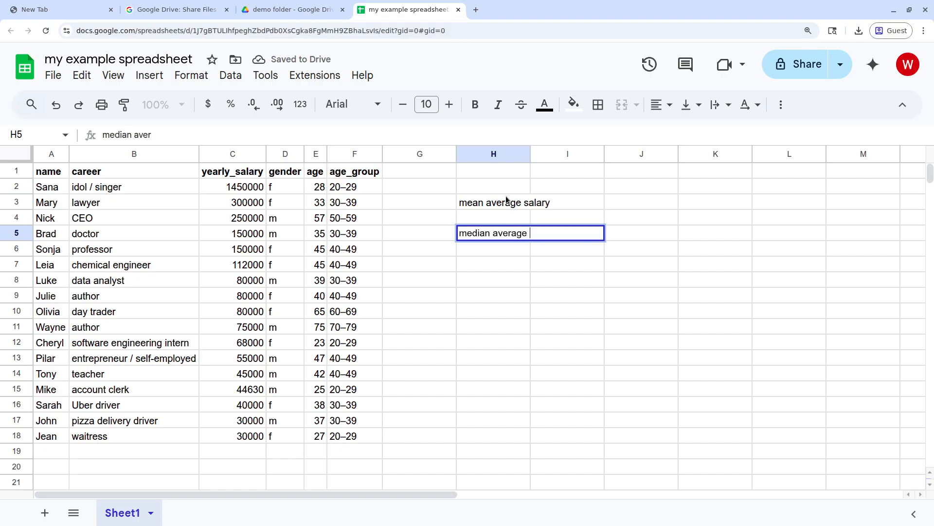
key(Return)
Step: Enter the label "mode salary" in cell H8
key(Down)
key(Down)
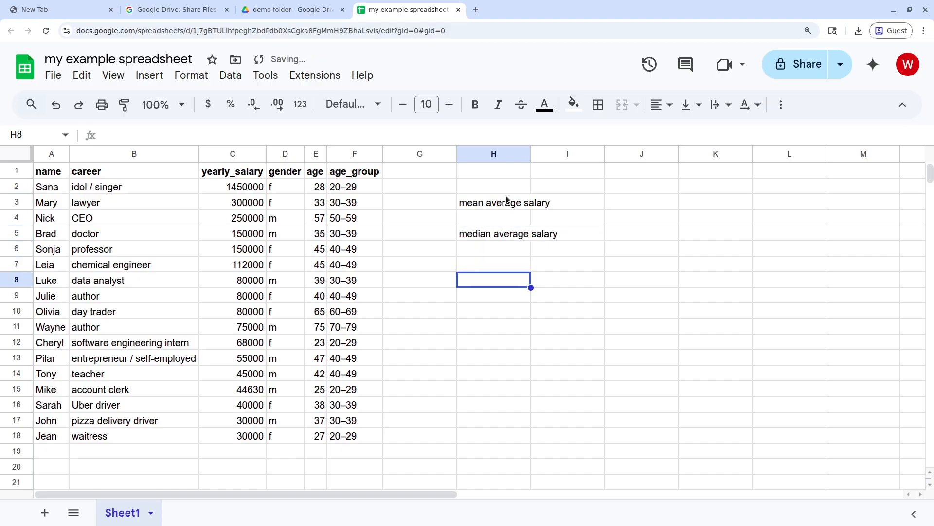
text(mo)
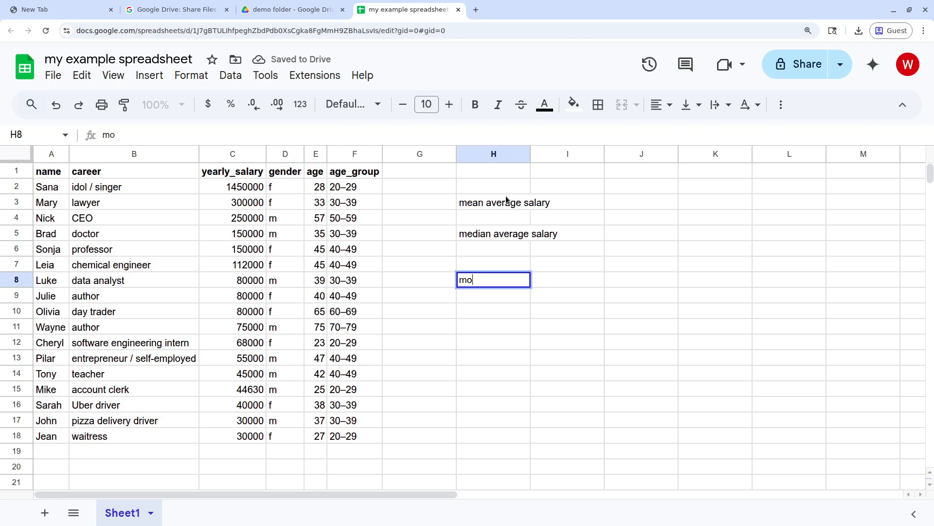
text(de salary)
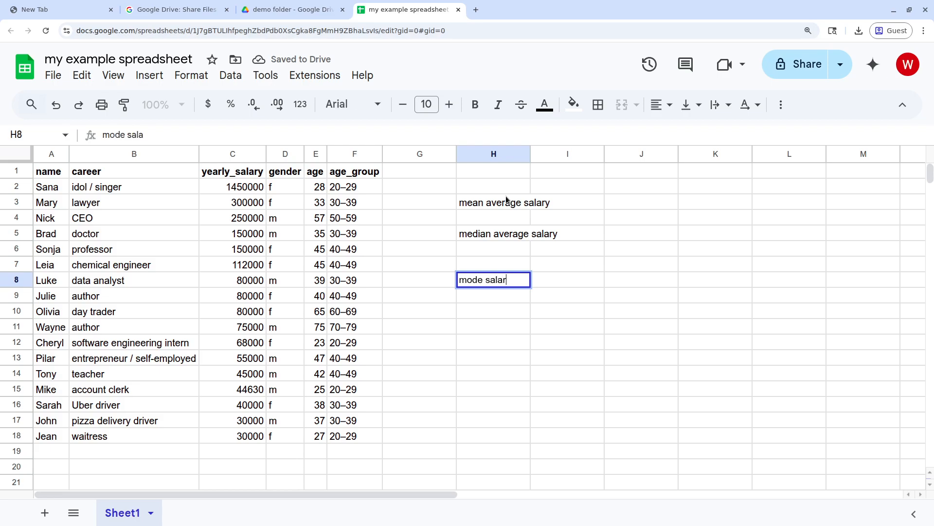
key(Up)
Step: Calculate the mean salary in cell H4 with the formula =AVERAGE(C2:C18)
key(Up)
key(Up)
key(Up)
text(=)
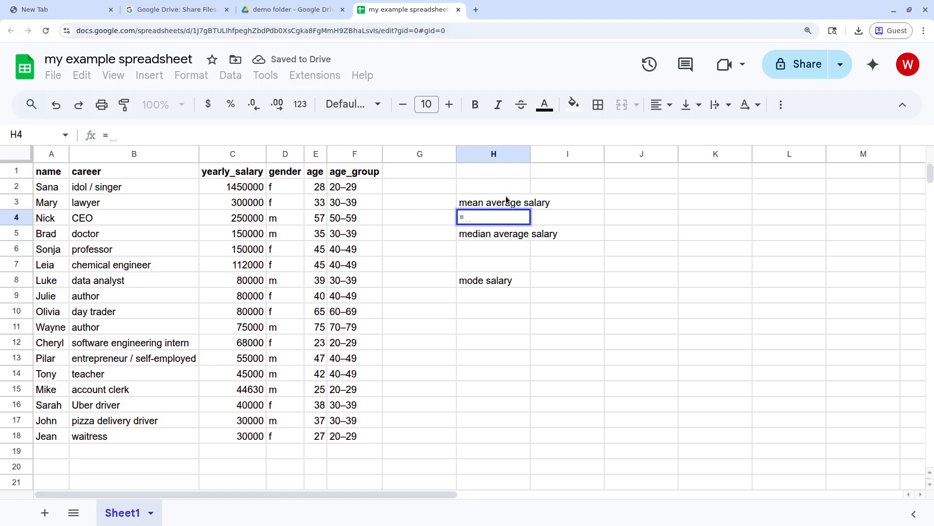
text(AVERA)
key(Tab)
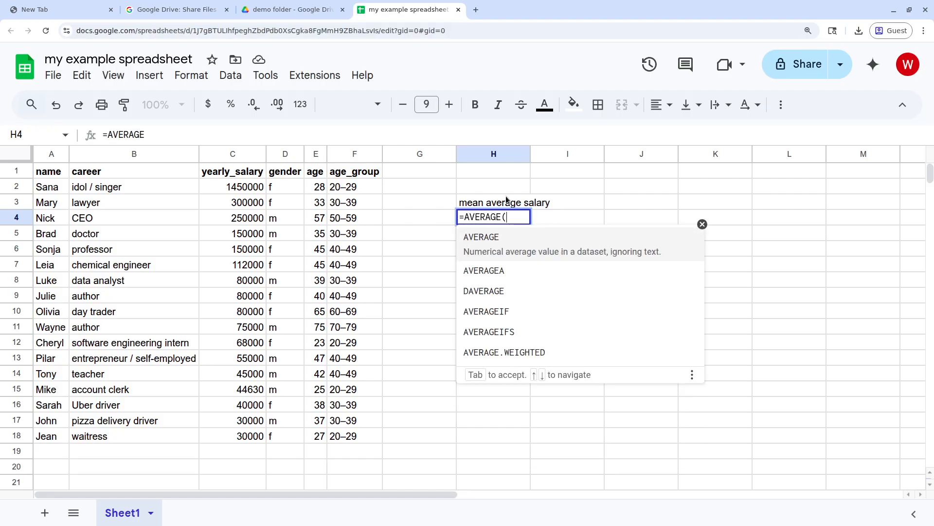
text(C2)
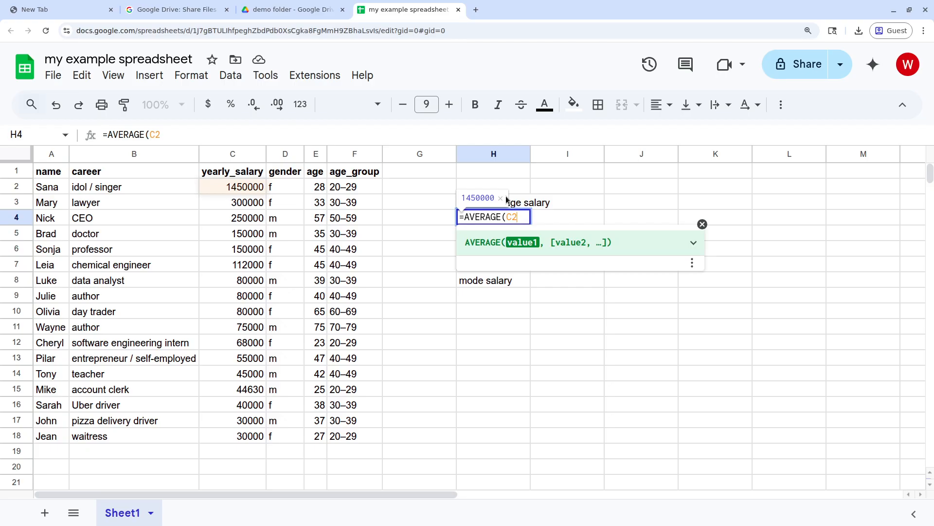
text(:C18))
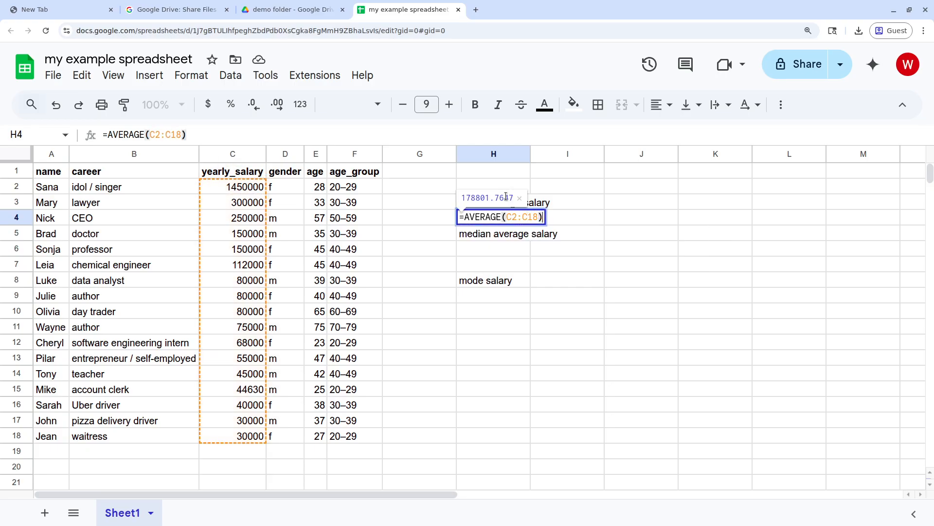
key(Return)
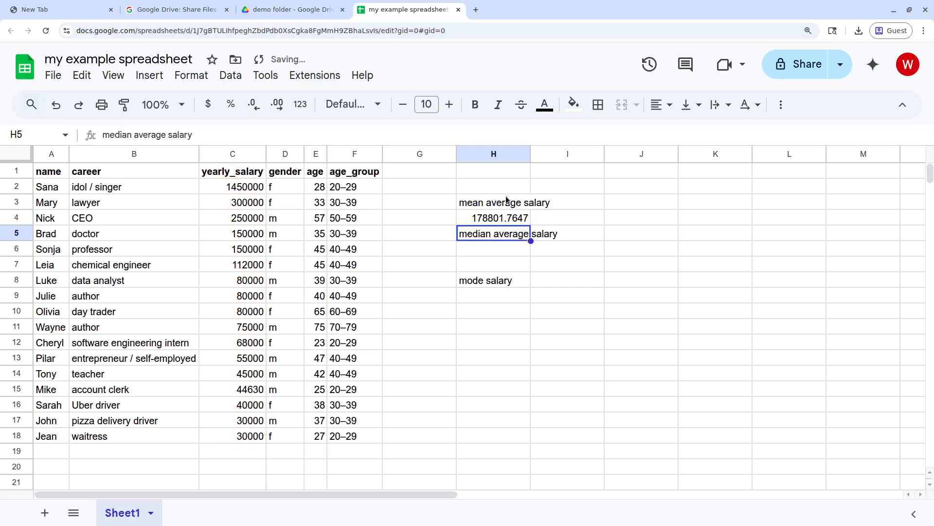
Step: Calculate the median salary in cell H6 with the formula =MEDIAN(C2:C18)
click(507, 225)
key(ctrl+c)
click(494, 246)
text(=M)
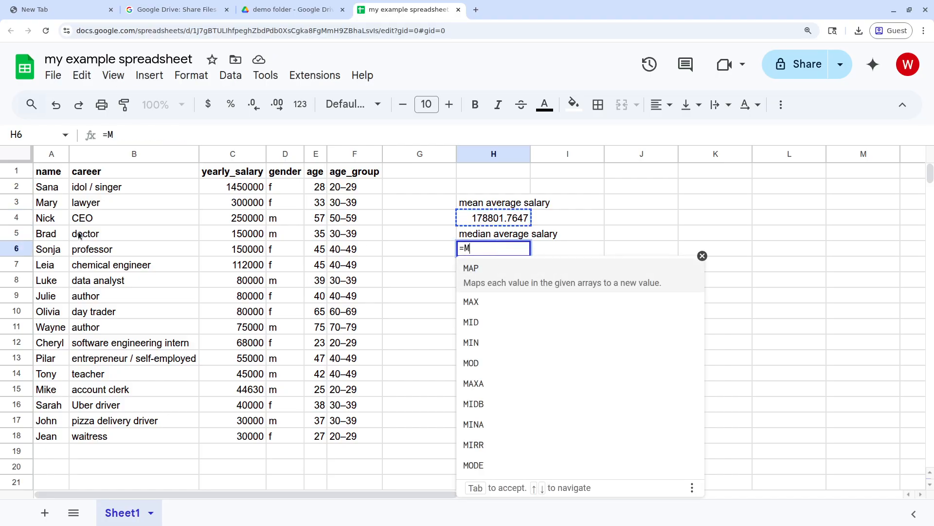
text(E)
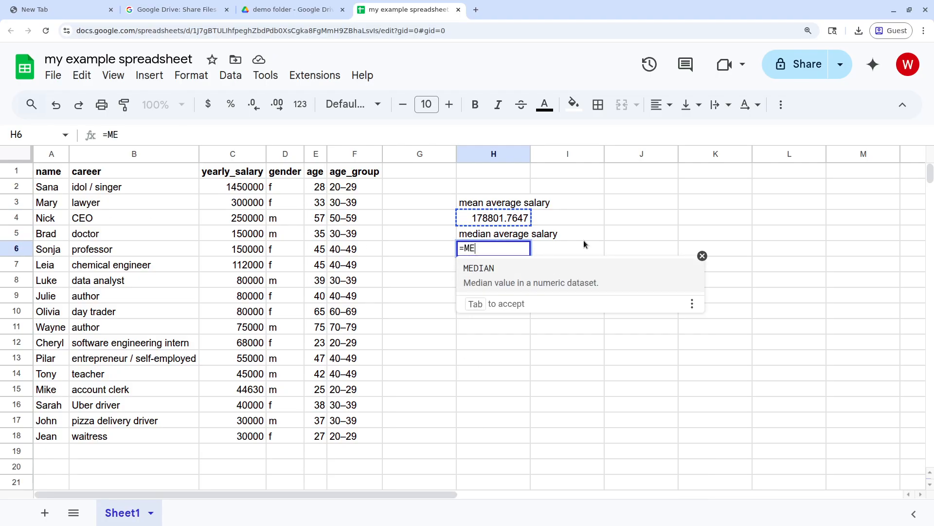
text(DIAN(C2:C18))
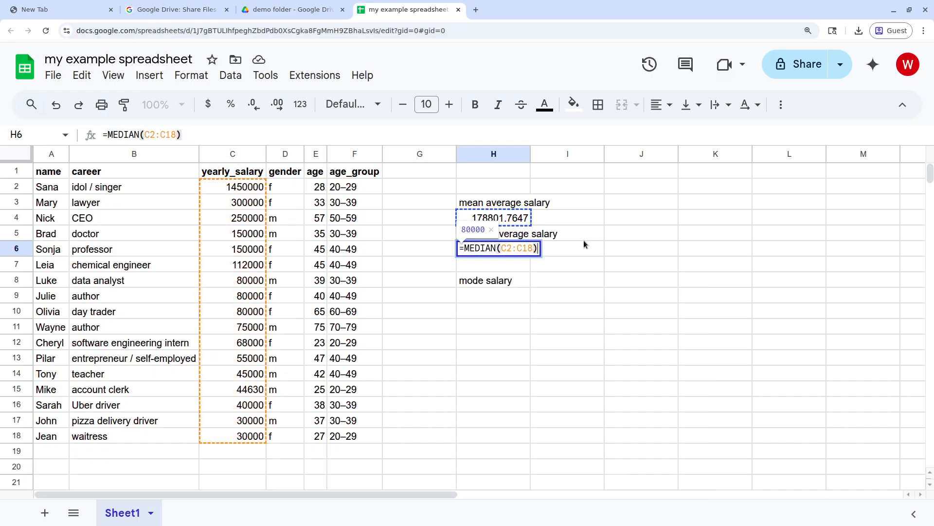
key(Return)
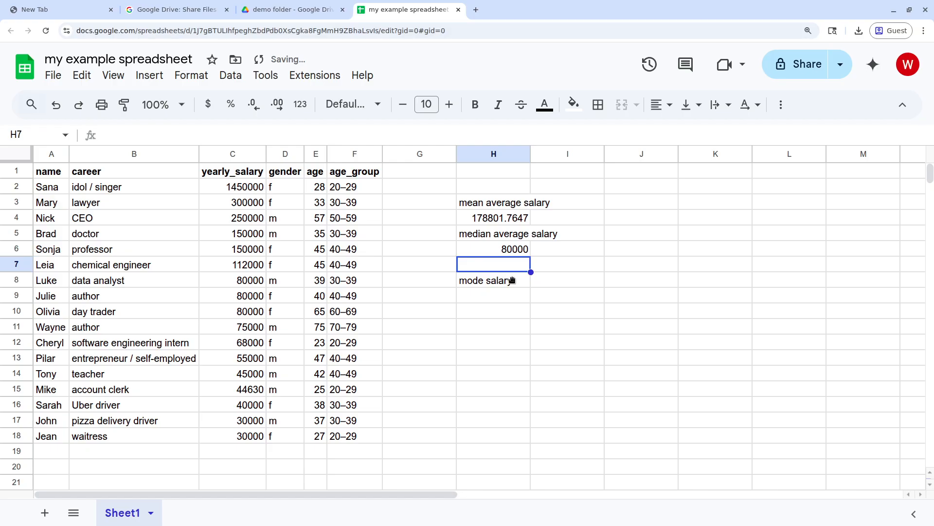
Step: Calculate the most frequent salary in cell H9 with the MODE function over C2:C18
click(504, 294)
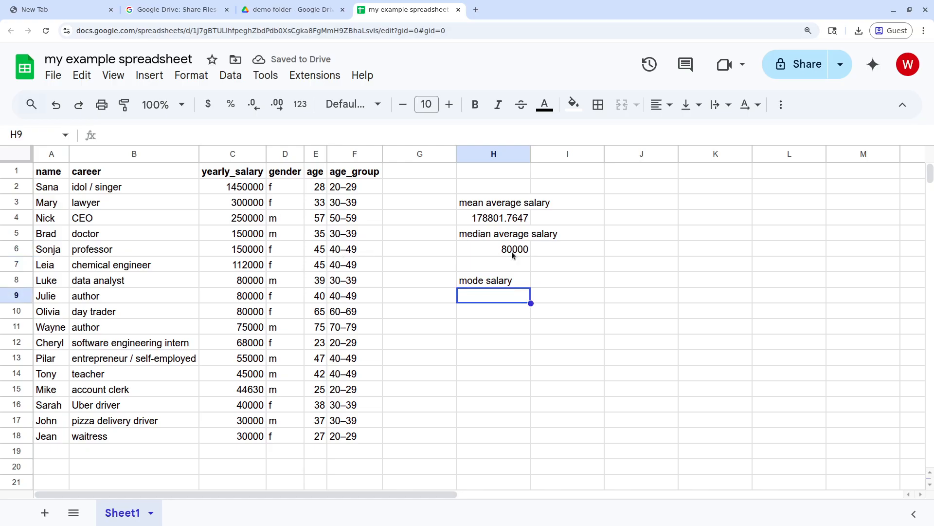
text(=M)
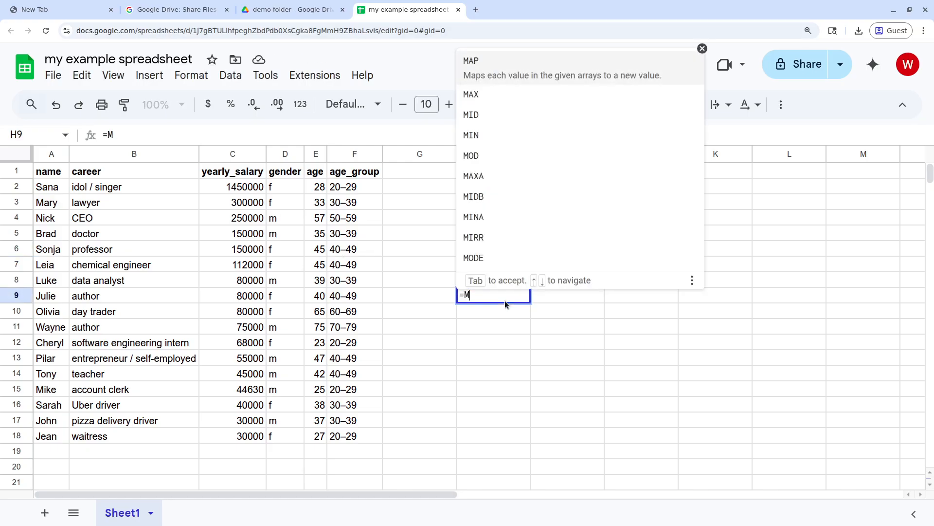
text(ODE(C2:)
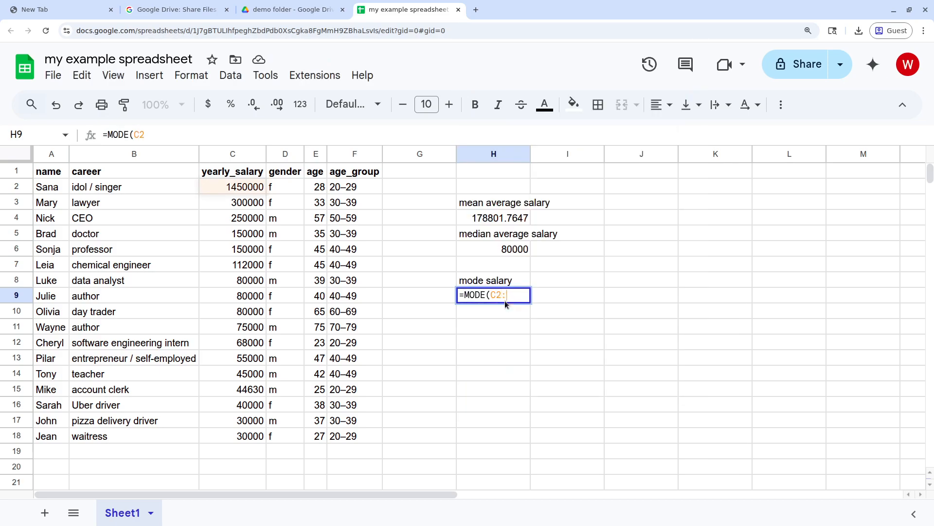
text(C18)
key(Return)
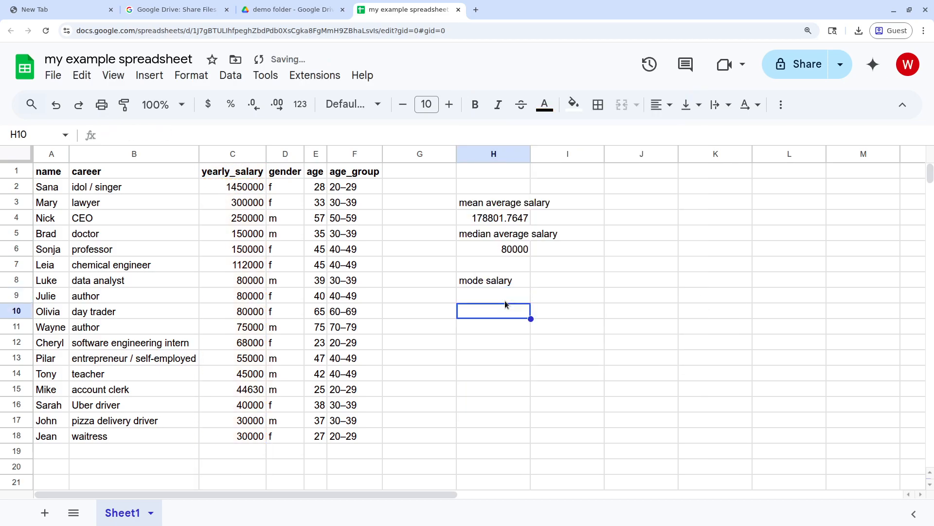
Step: Enter the label "MIN" in cell H11 and calculate the lowest salary in H12 with the MIN function over C2:C18
click(519, 333)
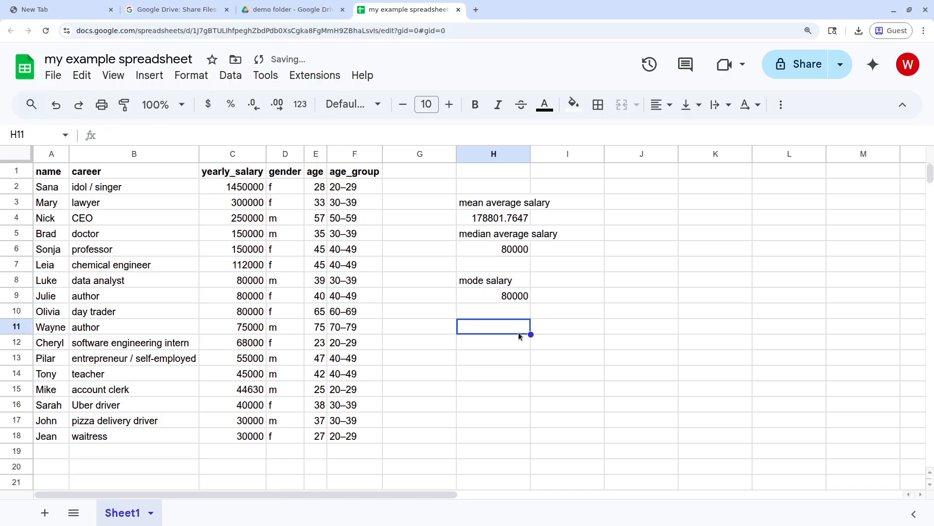
text(MIN)
key(Return)
text(=)
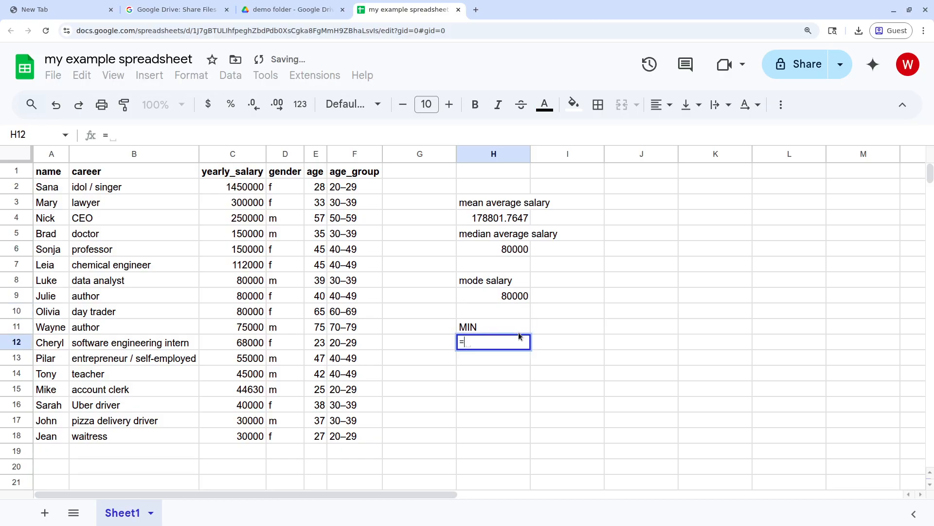
text(MIN(C2)
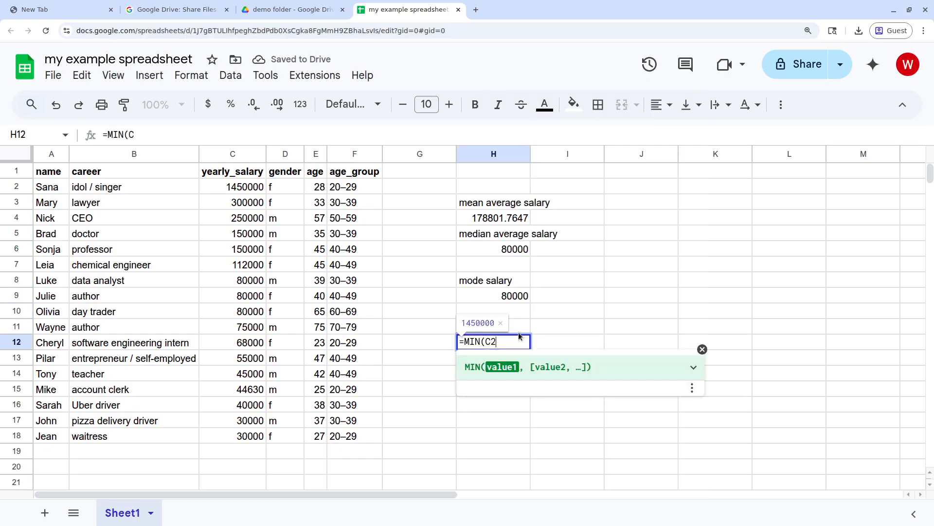
text(:C18)
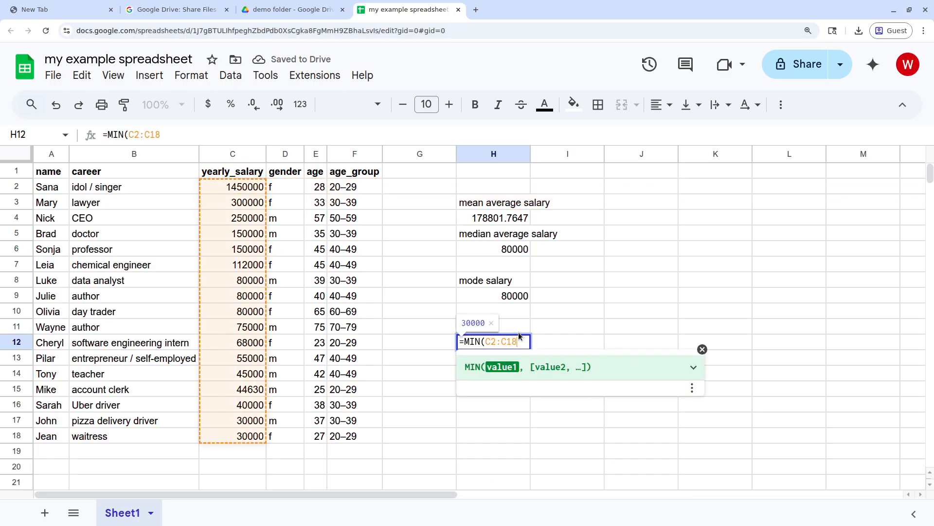
key(Return)
Step: Enter the label "MAX" in cell H14 and calculate the highest salary in H15 with the formula =MAX(C2:C18)
key(Down)
text(MAX()
key(BackSpace)
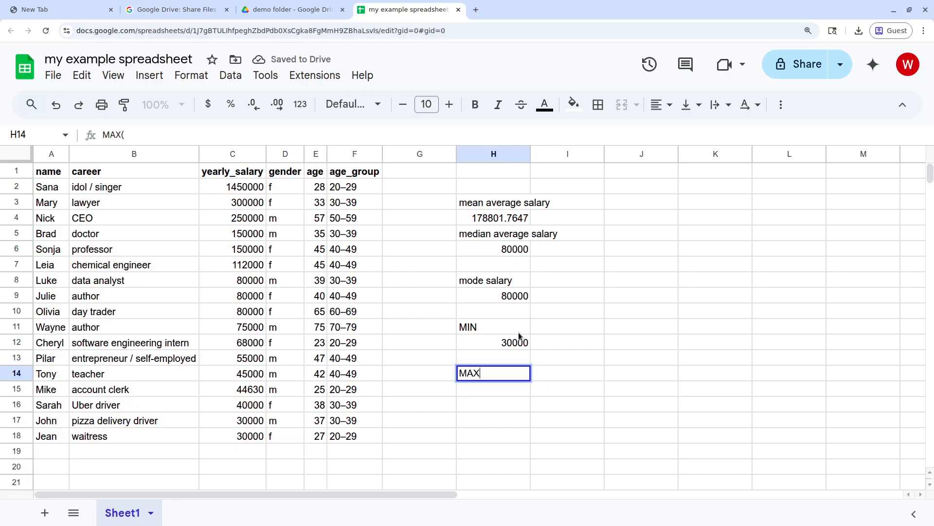
key(Return)
text(=M)
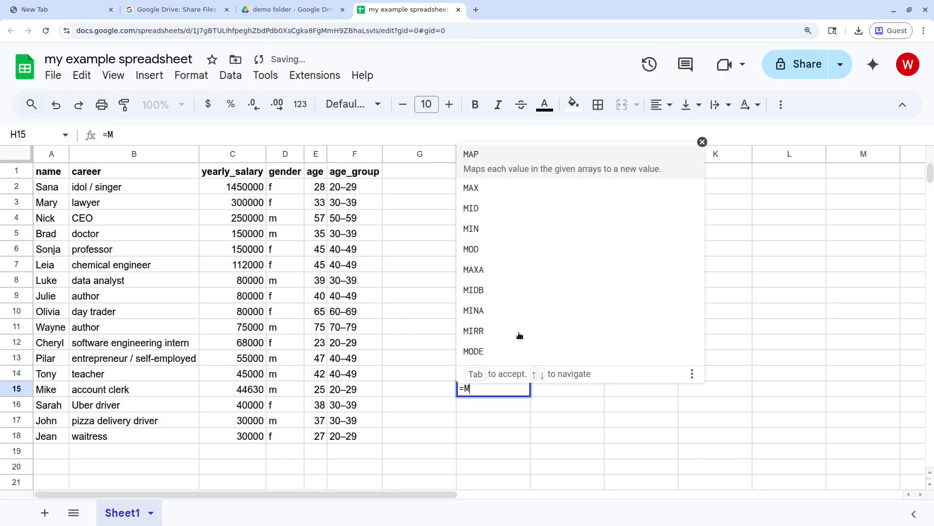
text(AX(C)
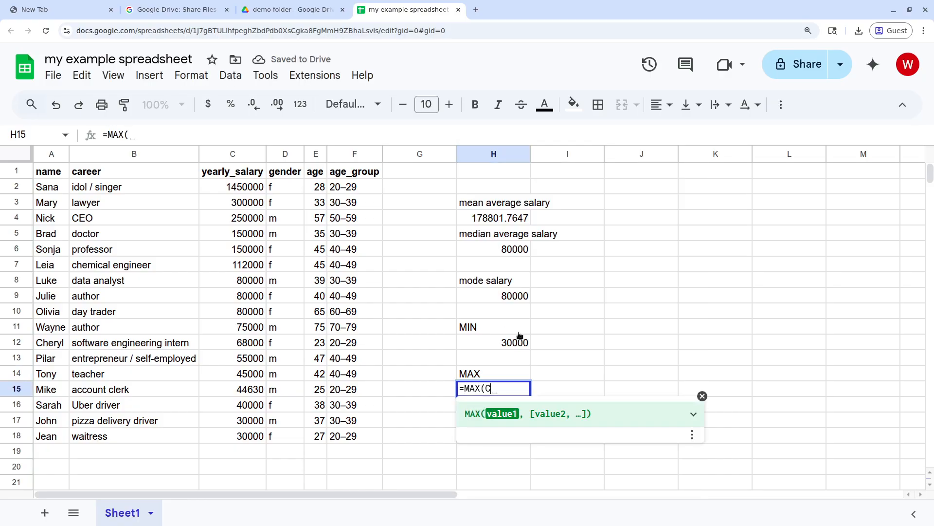
text(2:C18))
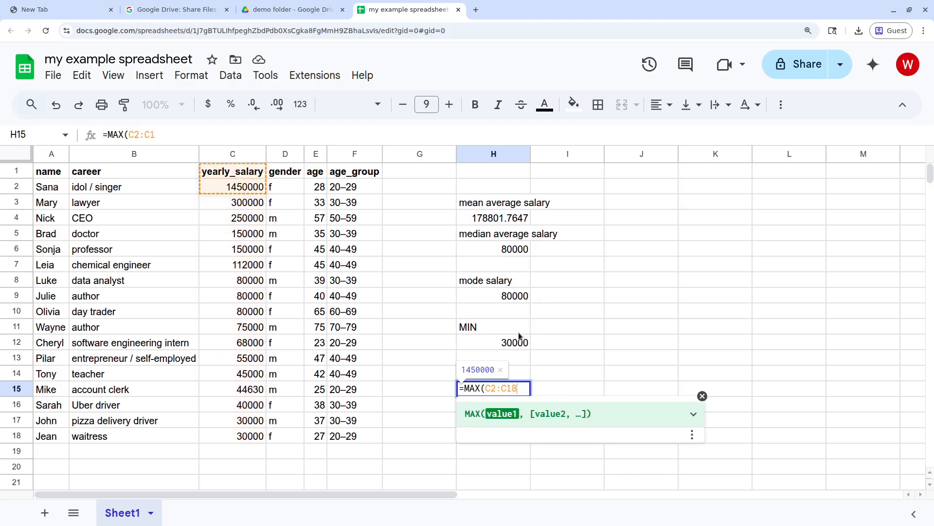
key(Return)
Step: Enter the column header "other" in cell G1
click(451, 178)
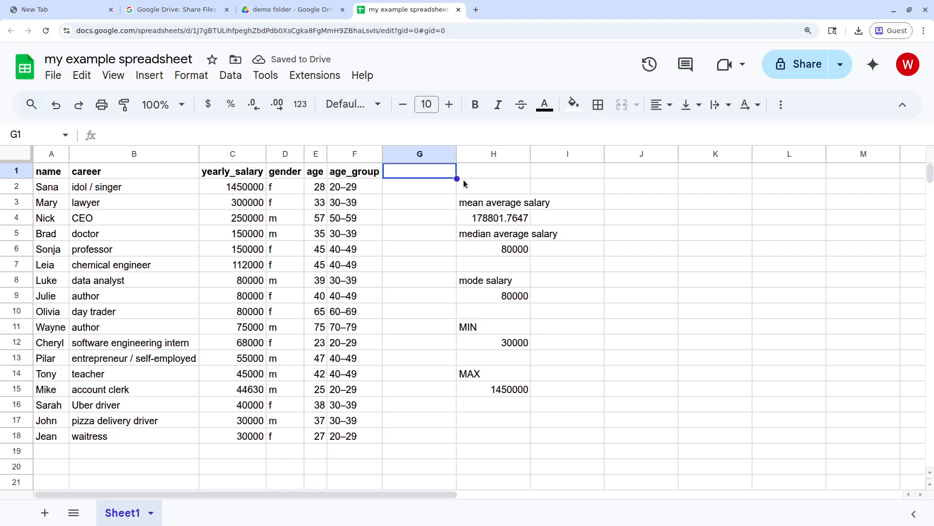
key(Return)
text(other)
key(Return)
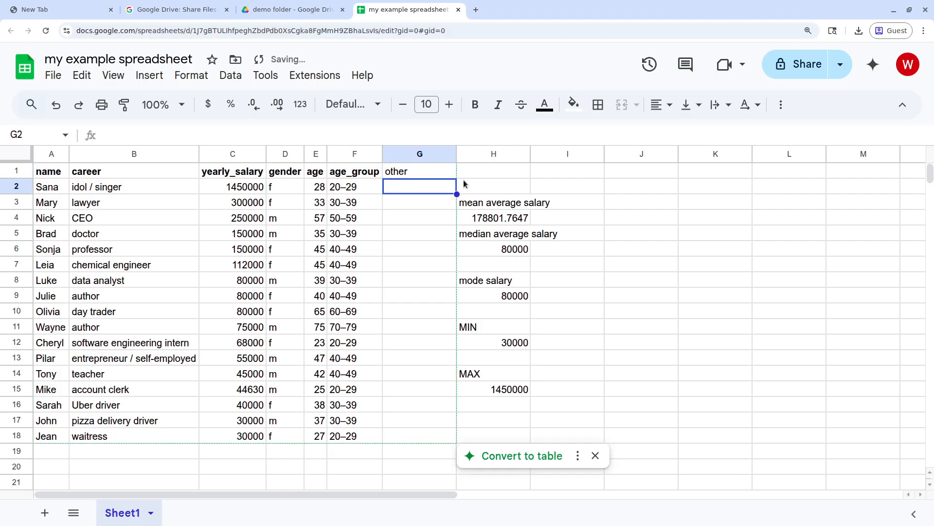
text(=GOOGLE)
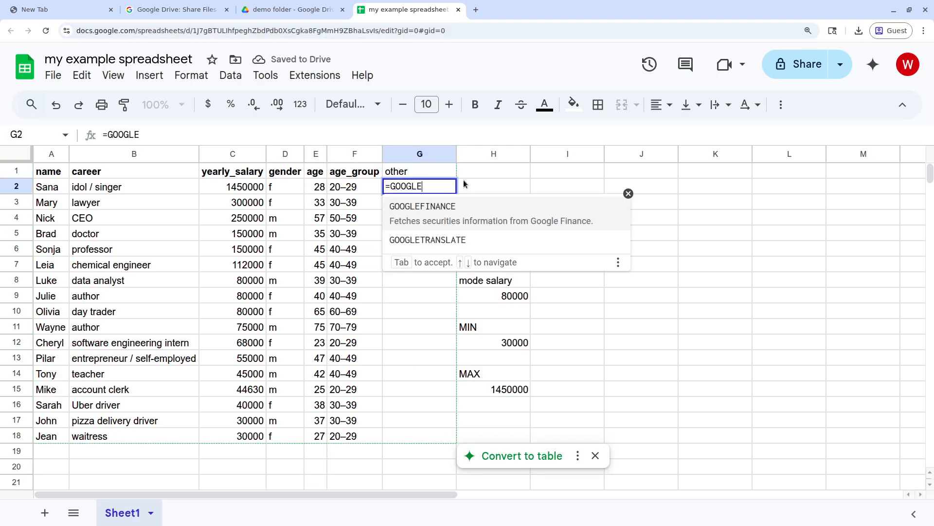
key(Down)
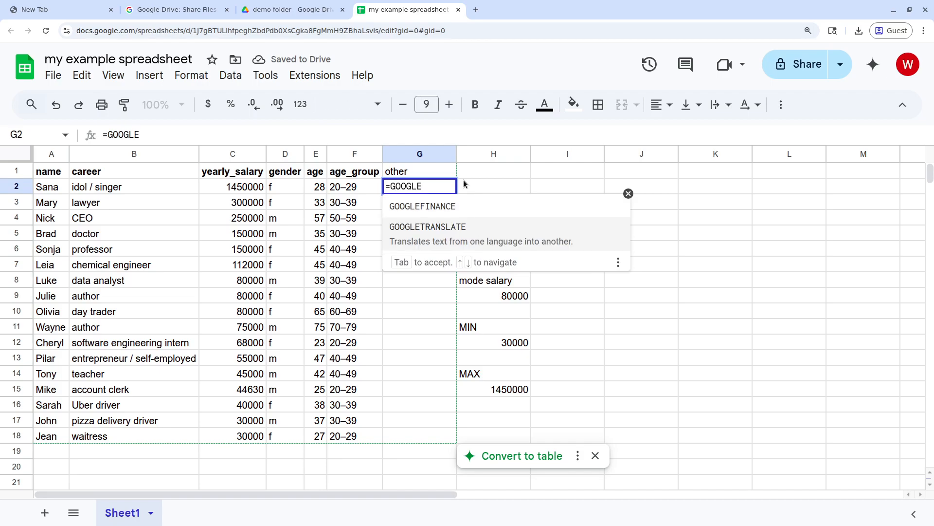
key(BackSpace)
key(BackSpace)
key(BackSpace)
key(BackSpace)
key(BackSpace)
key(BackSpace)
Step: Try the formula =AI("Summarize this career into Mandarin Chinese", B2) in cell G2
text(AI("Summarize this )
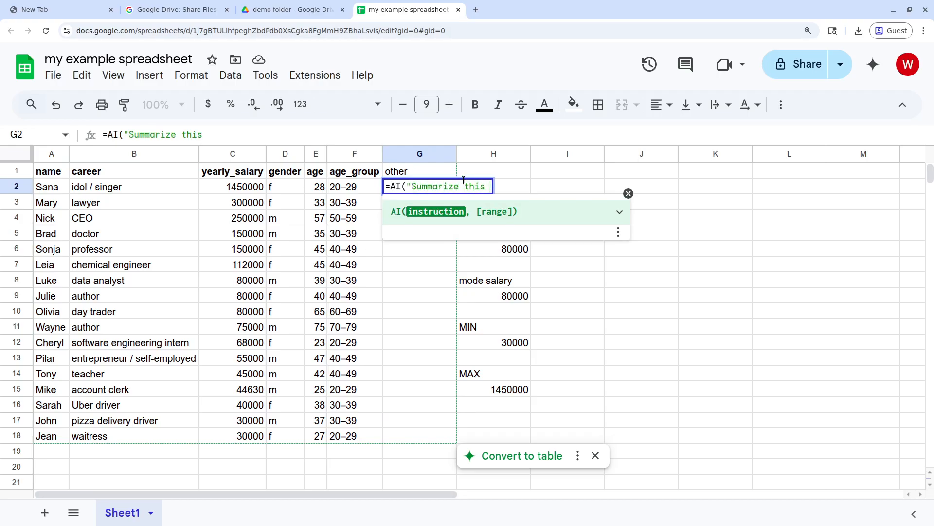
text(career into)
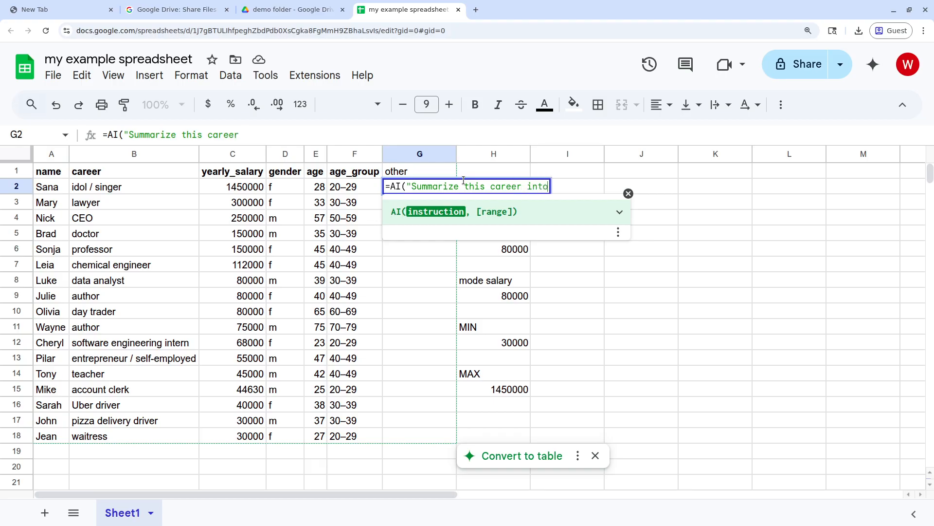
text( Mandarin Chinese", )
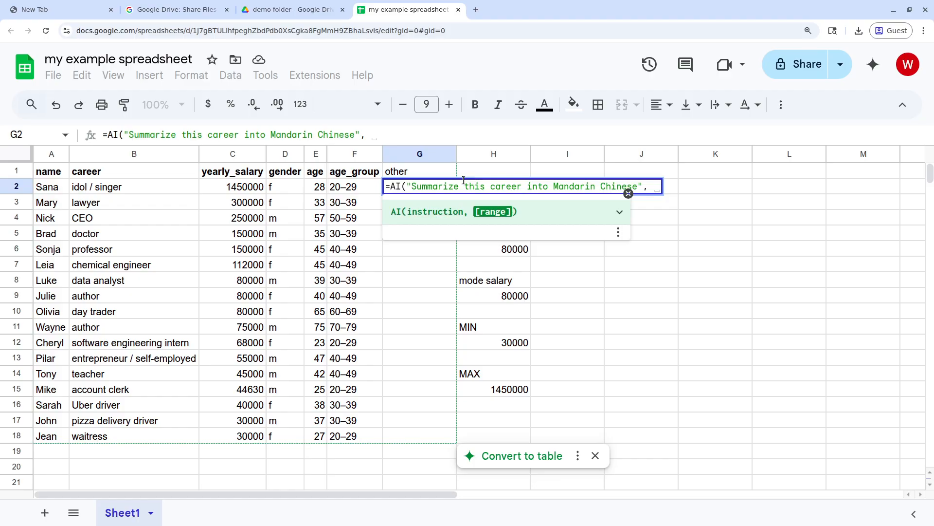
text(B2))
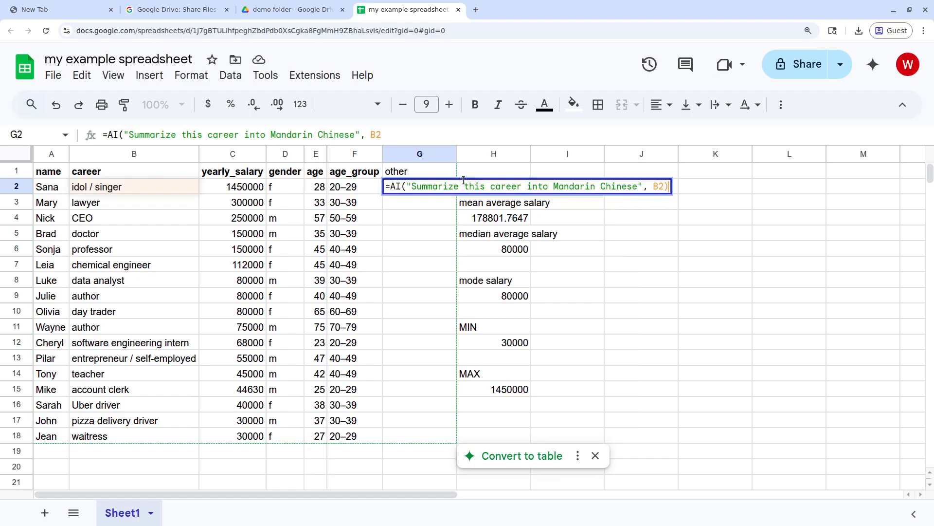
key(Return)
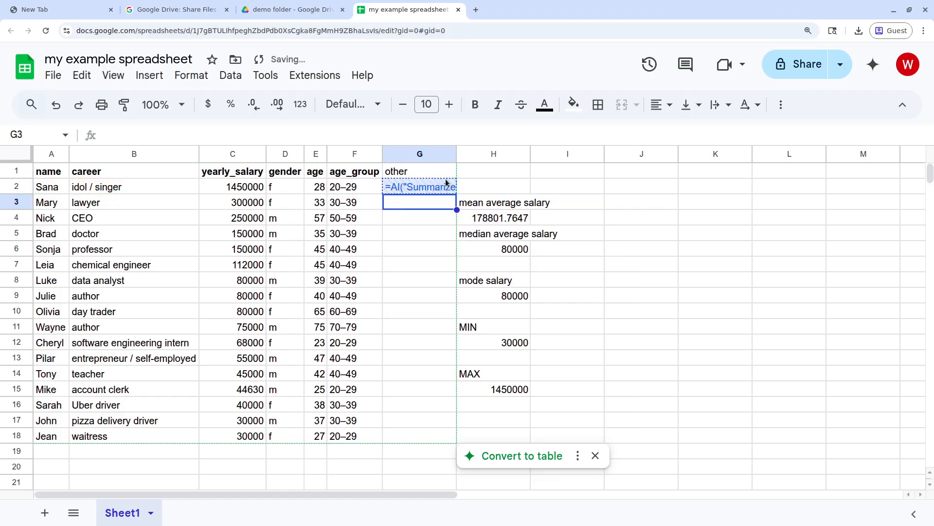
Step: Fit column G's width to its contents and inspect the notice attached to the AI formula in G2
double_click(454, 154)
click(501, 191)
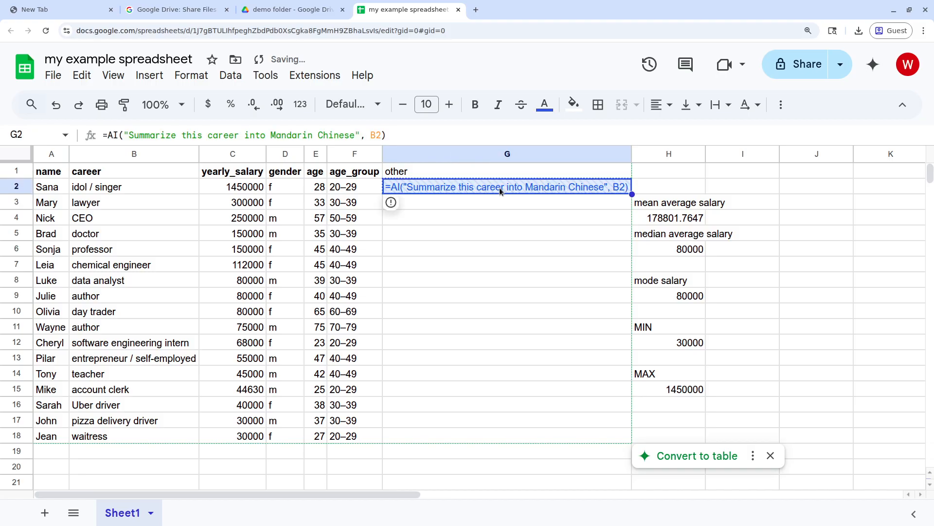
mouse_move(403, 209)
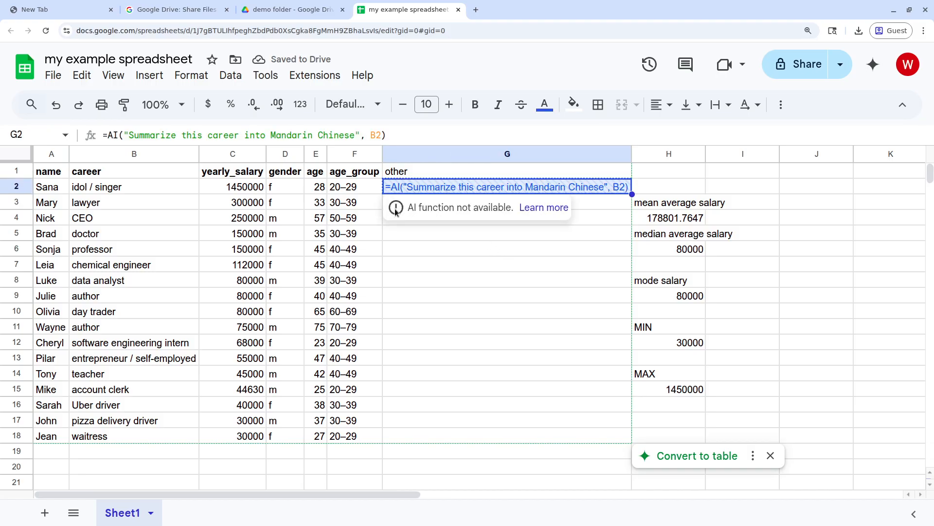
Step: Copy the AI formula in cell G2 and delete it from the cell
click(498, 266)
click(513, 190)
key(ctrl+c)
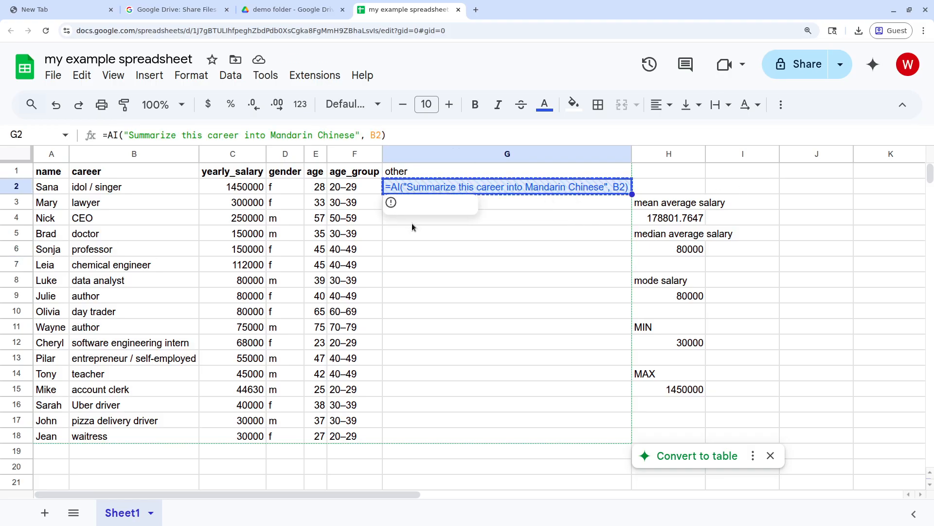
click(443, 235)
click(528, 173)
click(525, 188)
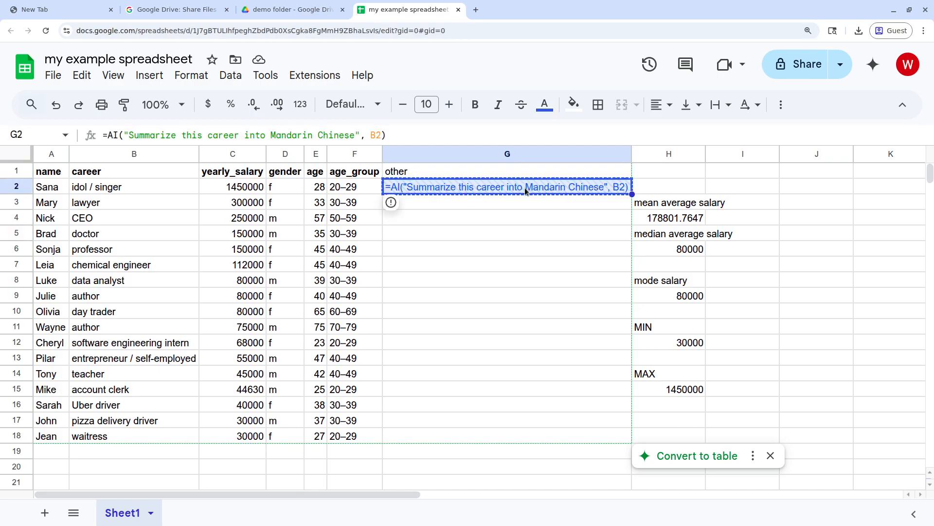
key(Delete)
click(462, 342)
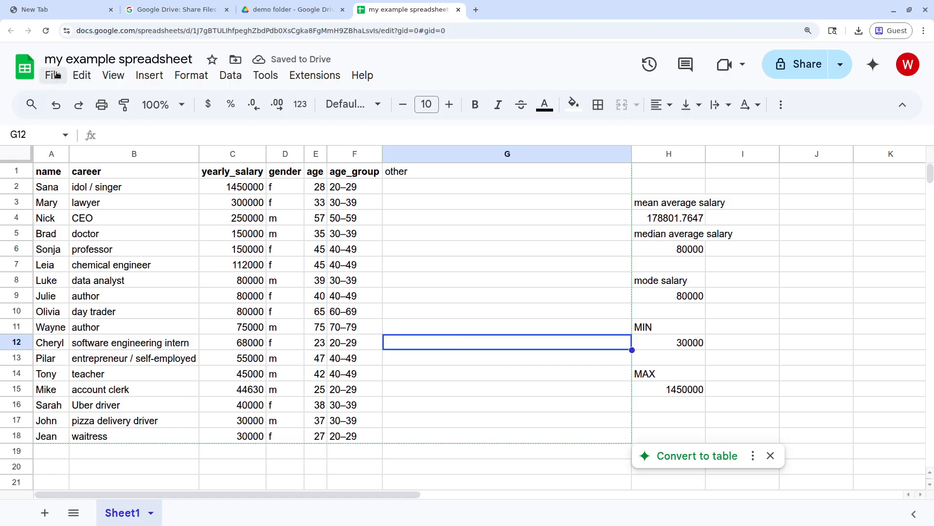
Step: Add two blank sheets to the spreadsheet and return to Sheet1
click(44, 512)
click(45, 512)
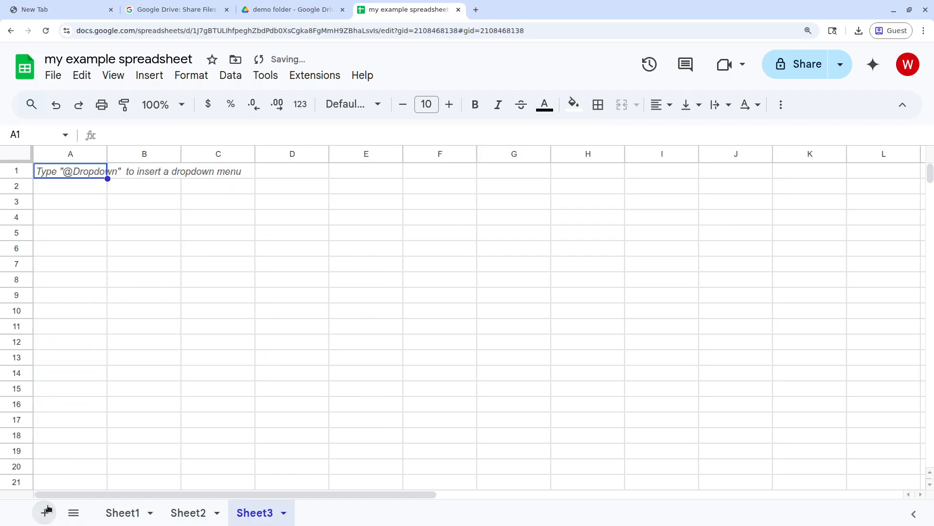
click(123, 514)
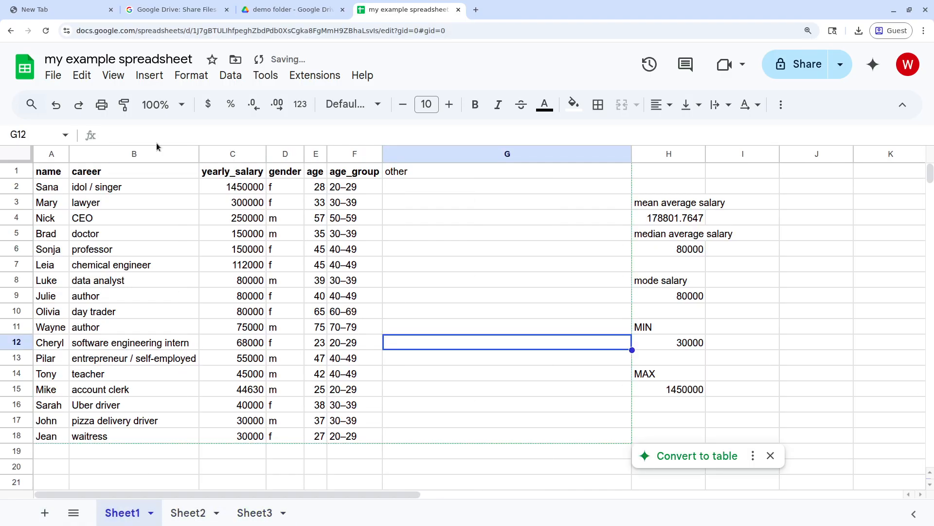
click(54, 78)
mouse_move(115, 253)
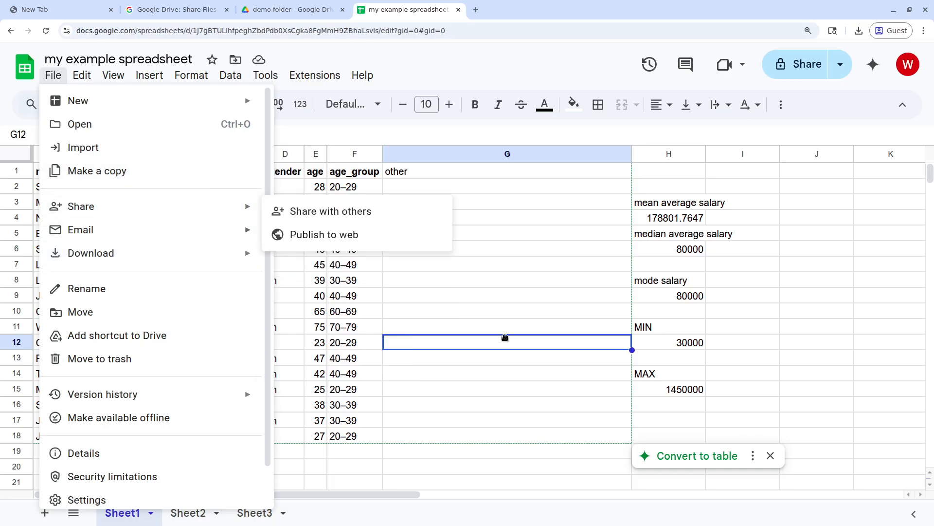
click(478, 278)
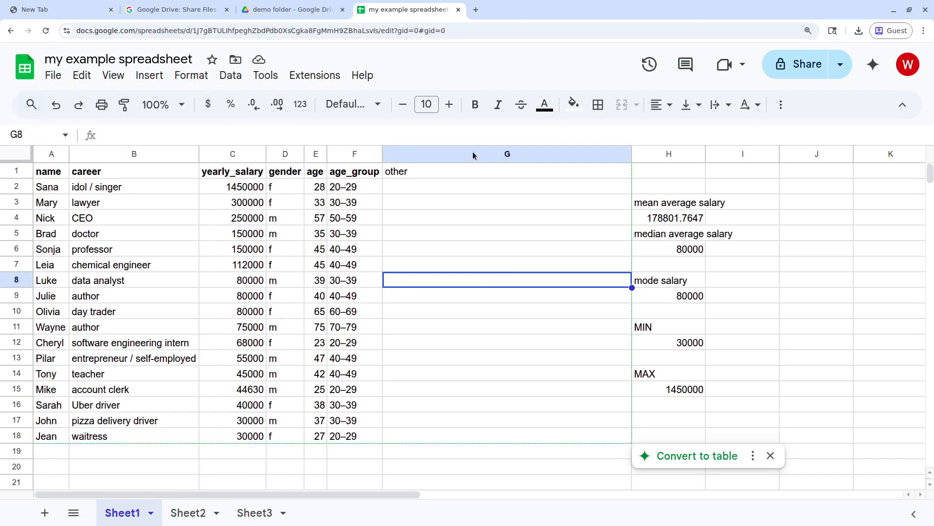
click(479, 219)
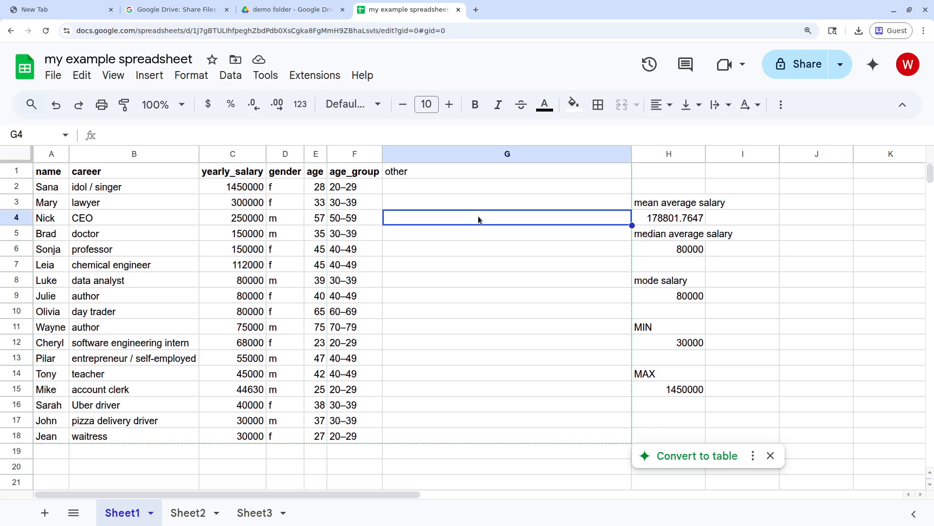
Step: Switch to the demo folder in Google Drive and view the file types that can be created there
click(304, 8)
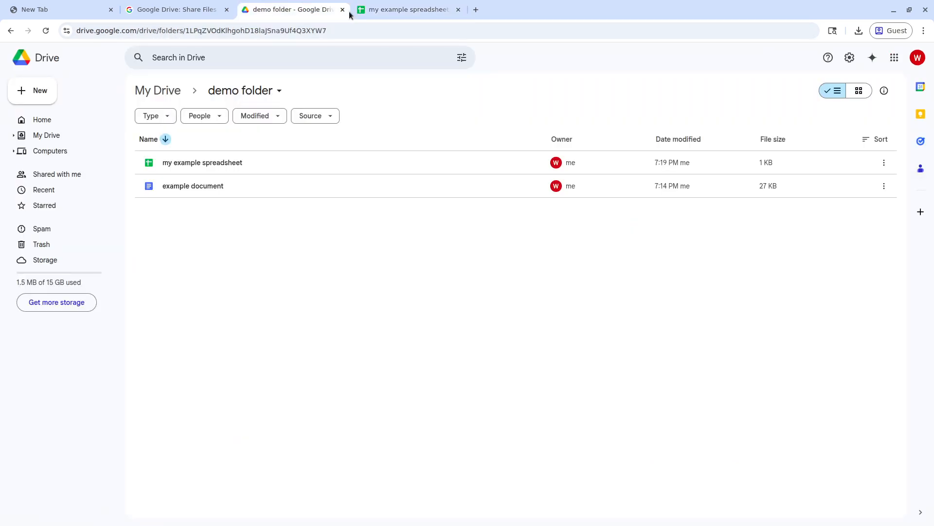
right_click(353, 259)
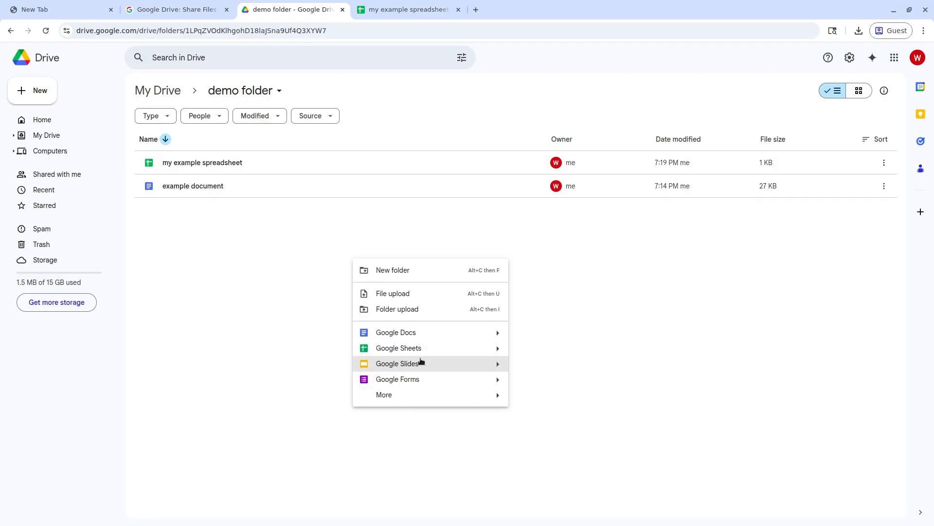
click(291, 270)
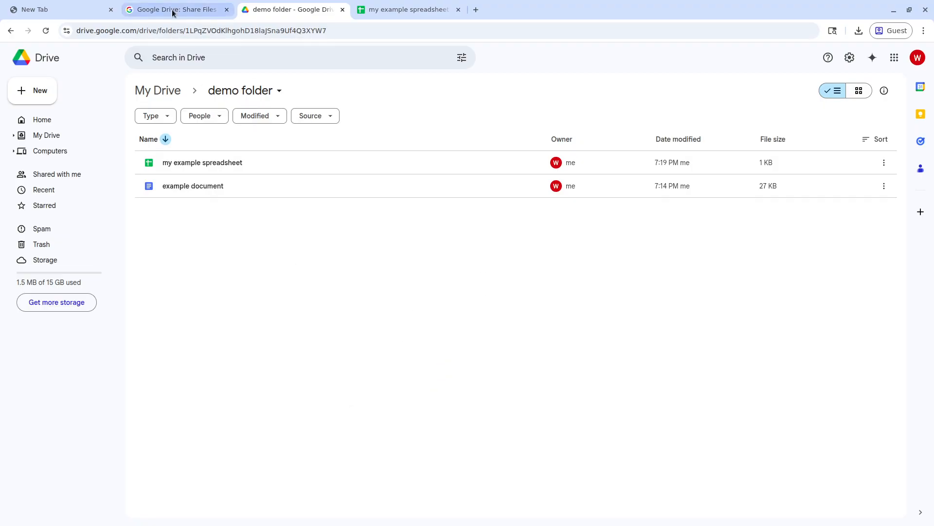
Step: Load docs.google.com in the blank browser tab and show its list of Google editors
click(56, 5)
text(docs.google.com)
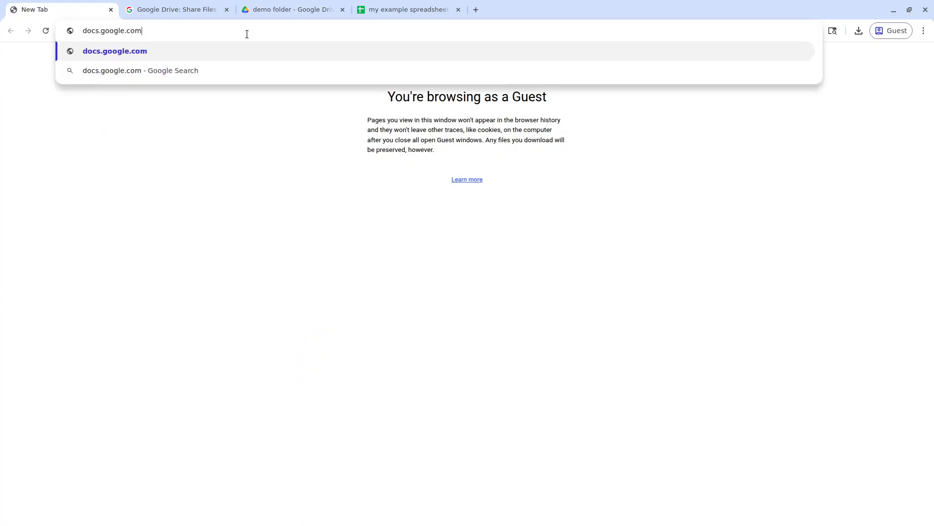
key(Return)
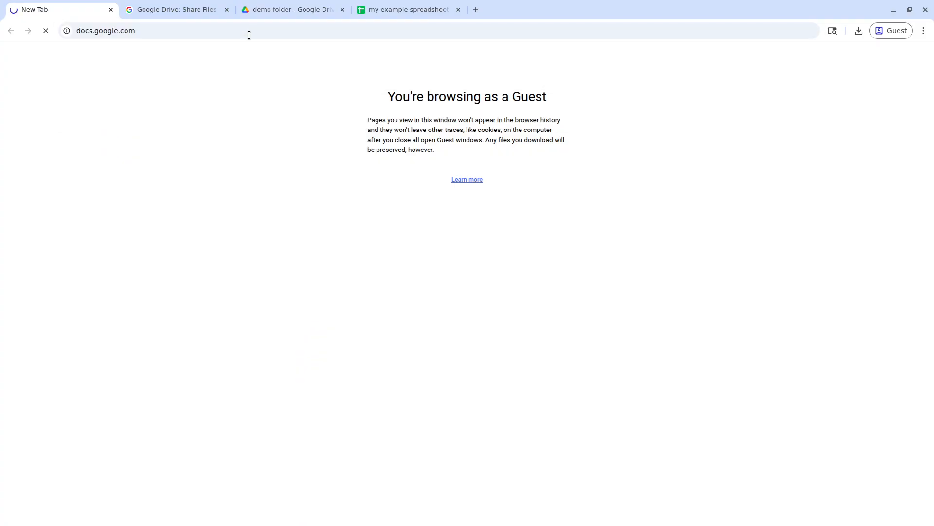
click(28, 65)
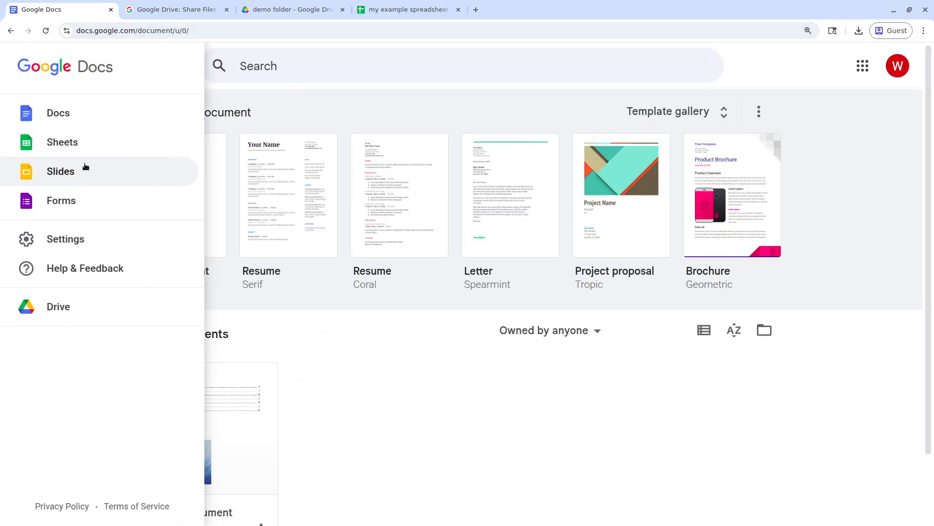
Step: Switch to the demo folder in Google Drive and create a blank Google Slides presentation there
click(310, 4)
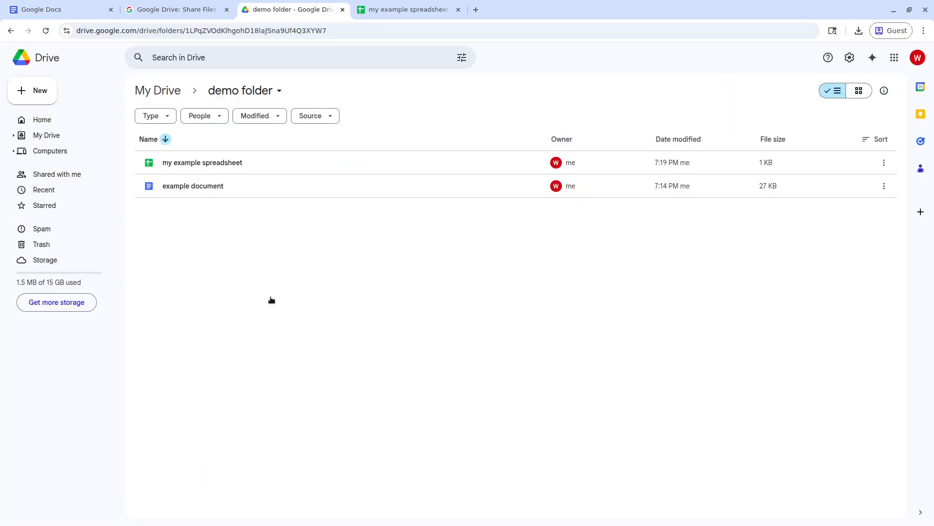
right_click(270, 297)
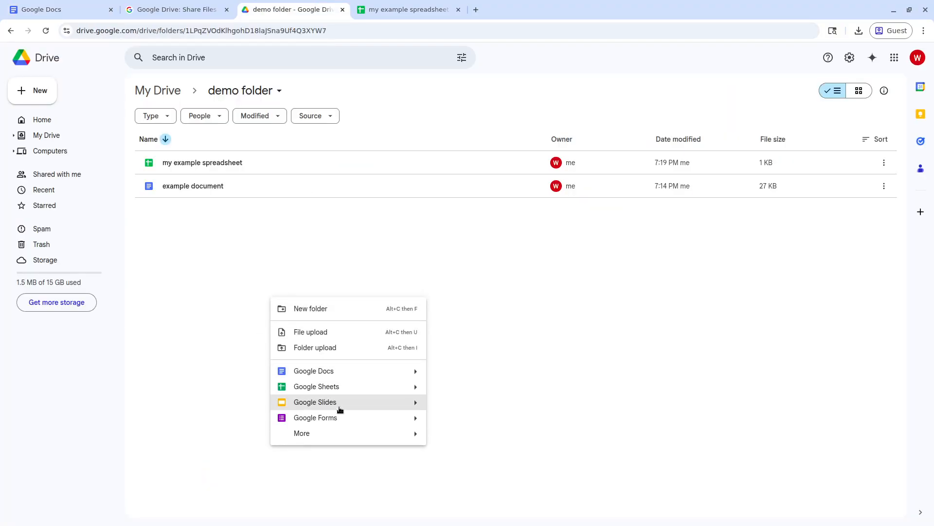
right_click(480, 243)
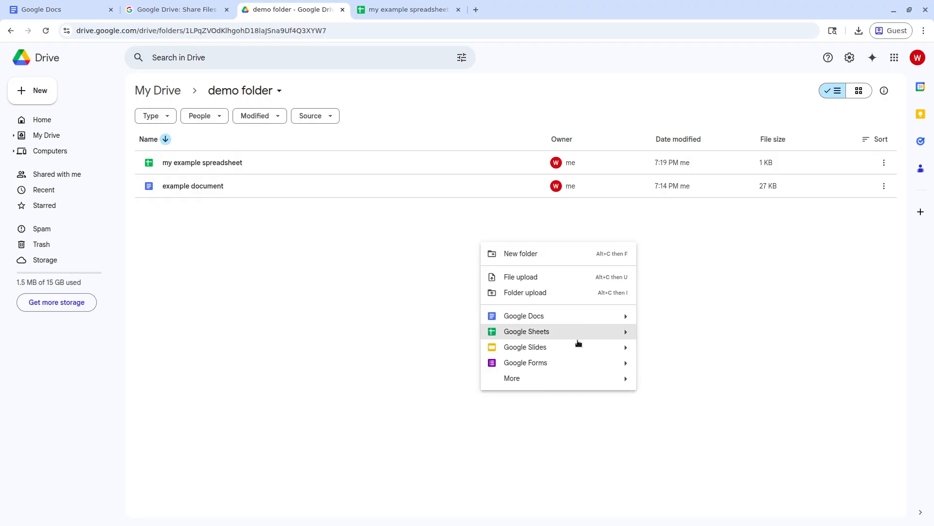
click(569, 348)
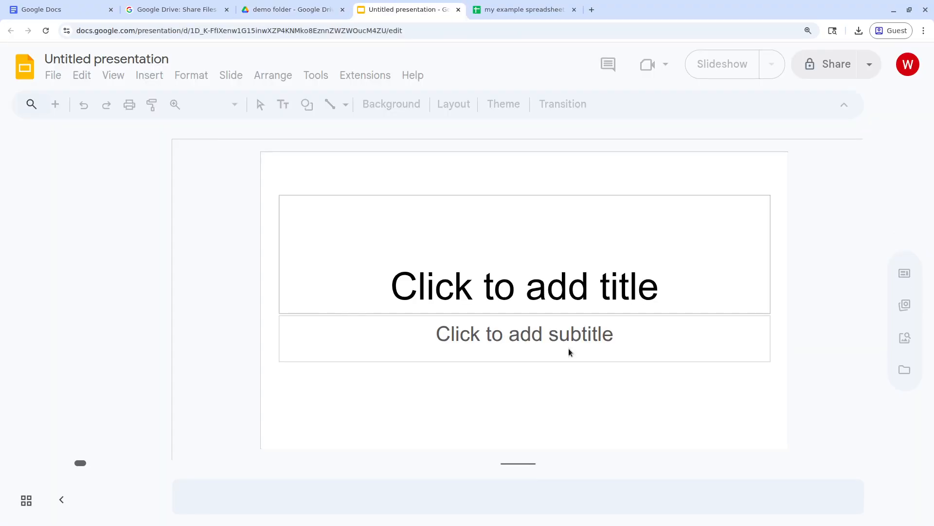
Step: Rename the presentation as "my presentation" and dismiss the sidebar introduction
click(116, 59)
text(my r)
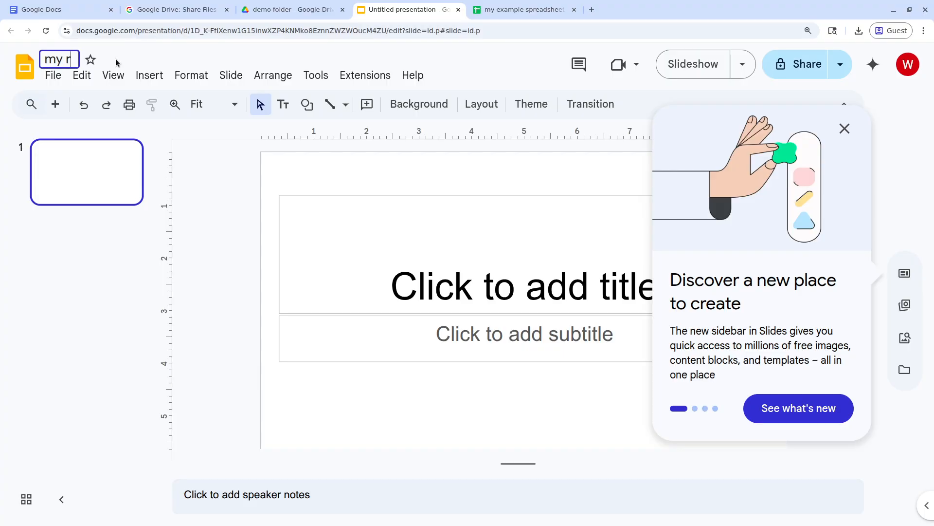
text(pre)
key(BackSpace)
key(BackSpace)
key(BackSpace)
key(BackSpace)
text(presentation)
click(845, 129)
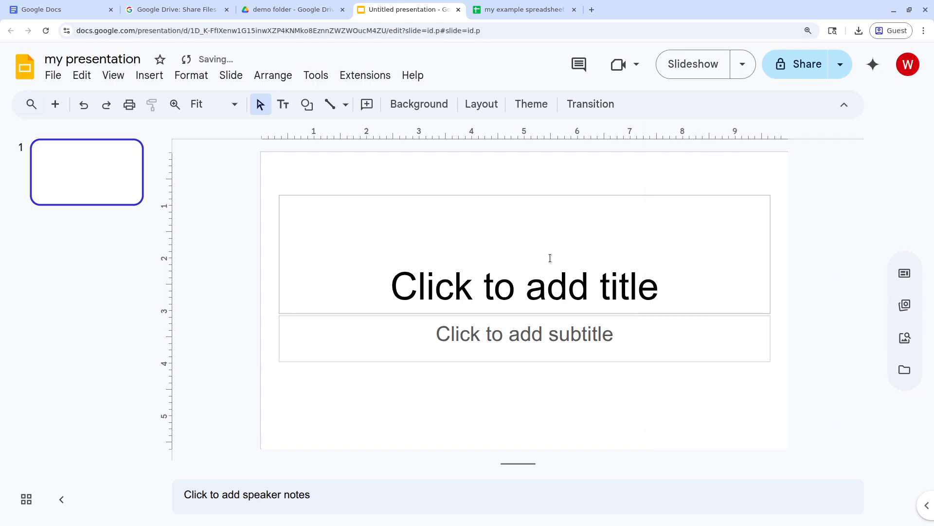
Step: Enter "Example presentation on data analytics" as the title on the first slide
click(532, 295)
text(Example p)
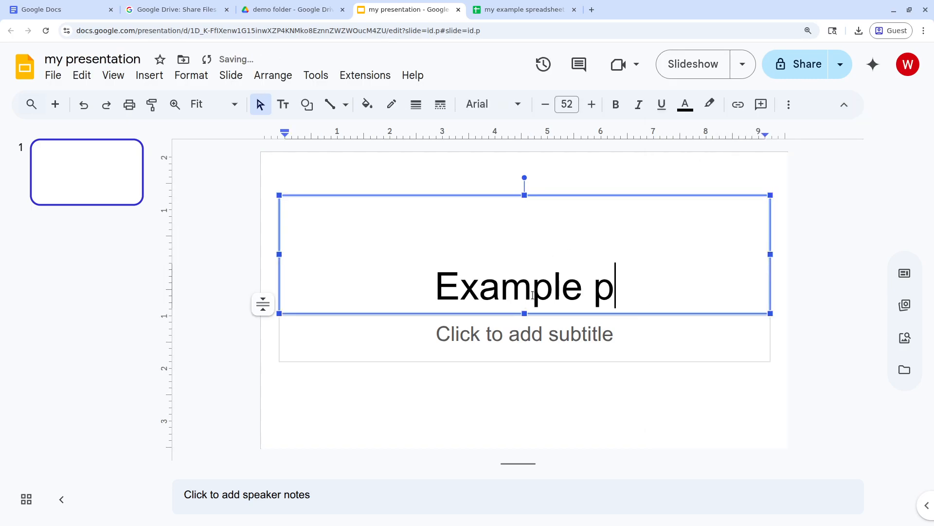
text(resentation on data anlytic)
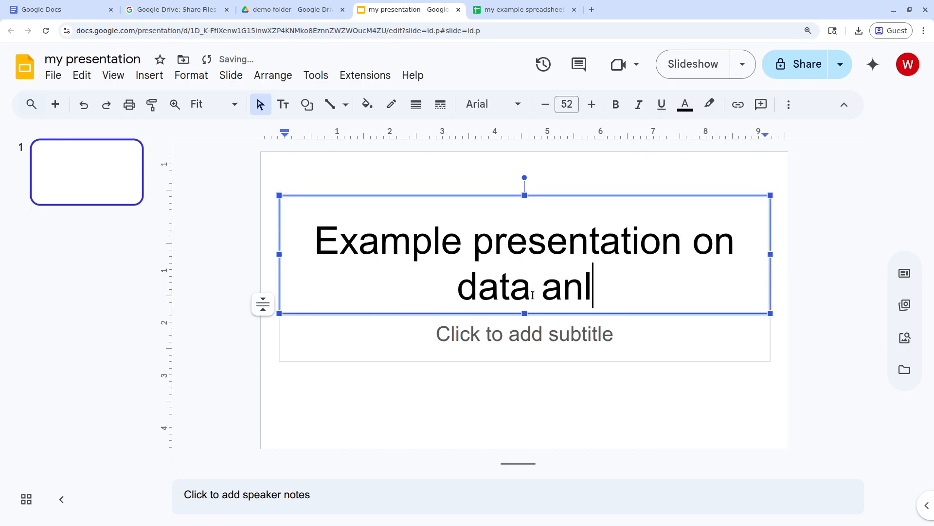
key(BackSpace)
key(BackSpace)
key(BackSpace)
key(BackSpace)
key(BackSpace)
text(a)
key(BackSpace)
key(BackSpace)
text(a)
key(BackSpace)
text(nalay)
key(BackSpace)
key(BackSpace)
text(tics)
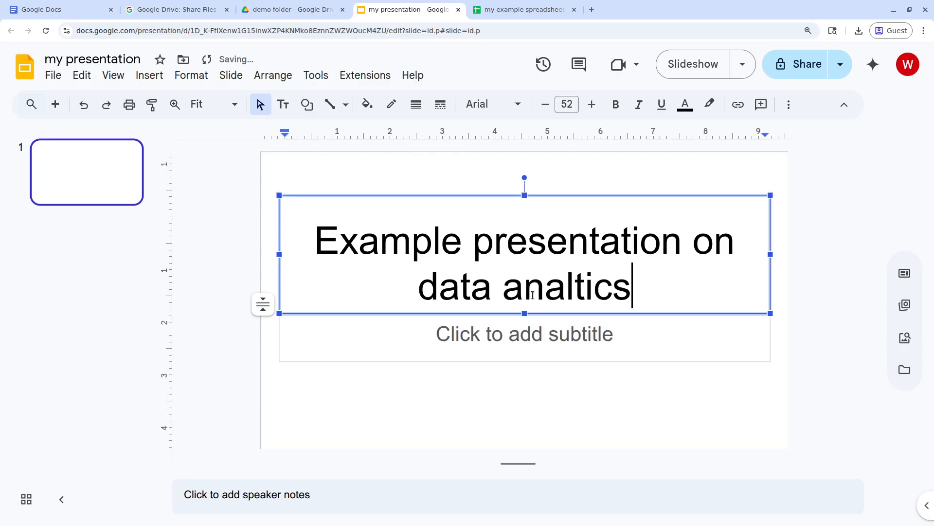
key(BackSpace)
key(BackSpace)
key(BackSpace)
key(BackSpace)
text(ytics)
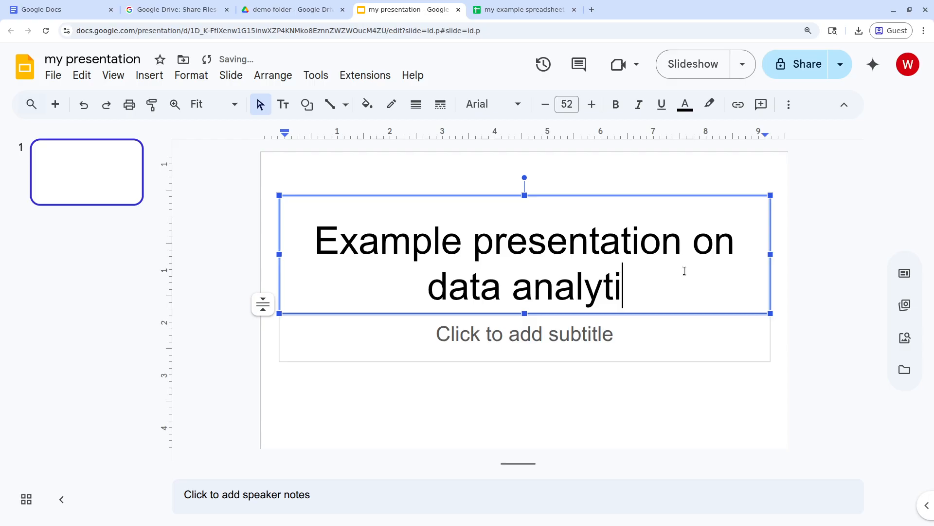
click(805, 355)
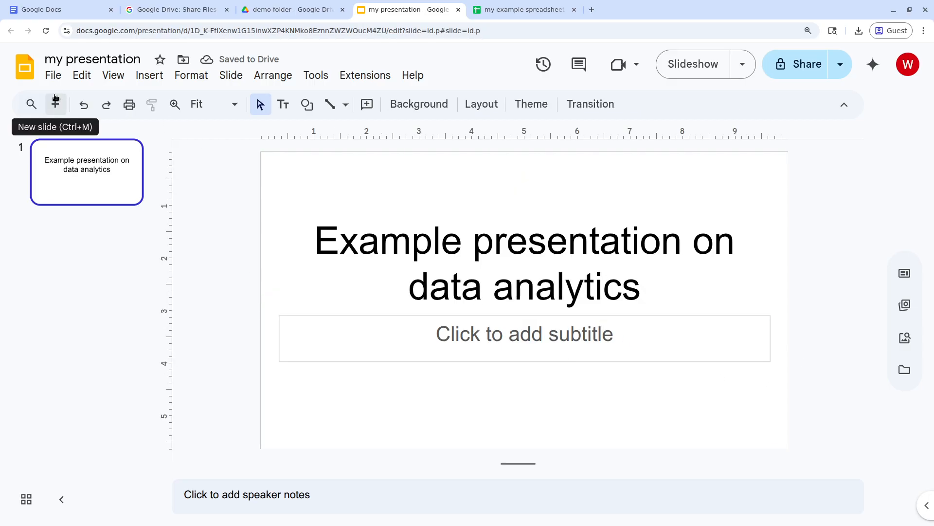
Step: Add two new slides after the title slide and look through the elements that can be inserted
click(54, 76)
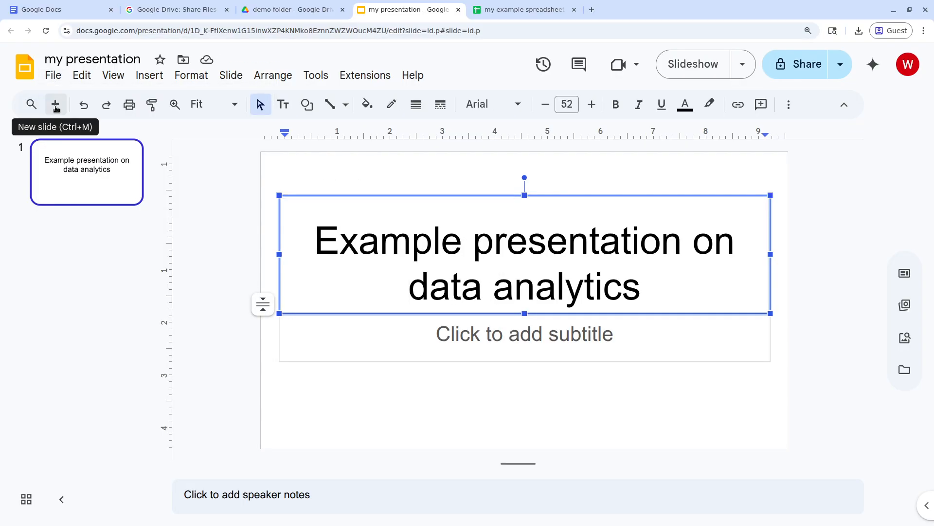
click(55, 105)
click(56, 106)
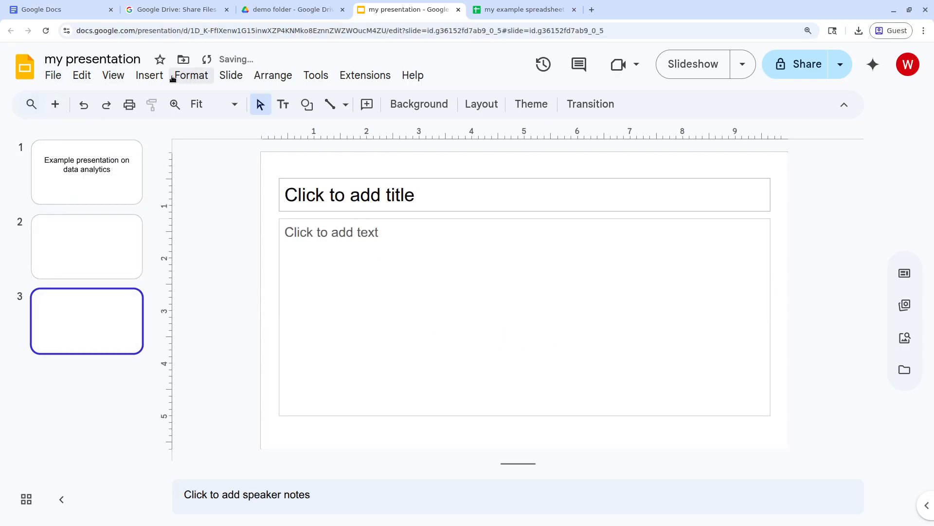
click(149, 75)
scroll(259, 234, down, 2)
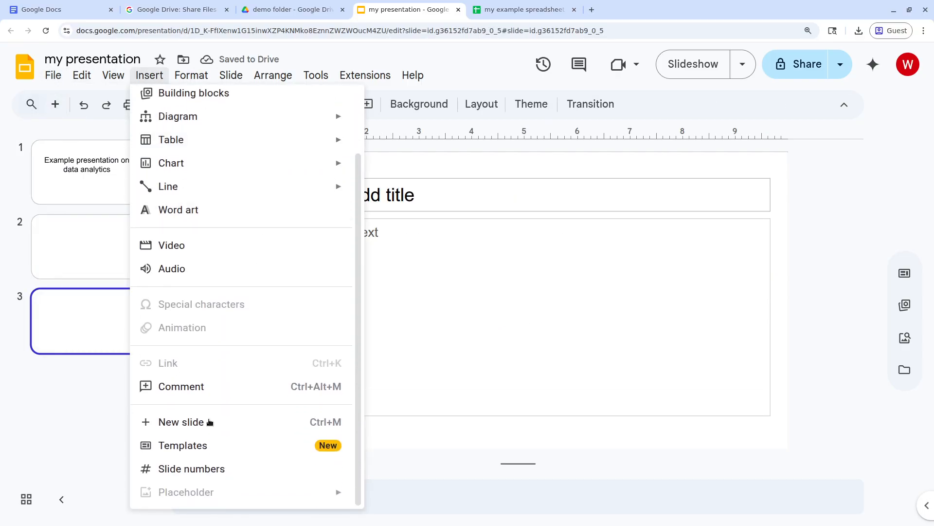
click(115, 395)
Step: Title the second slide "Learning about visualization"
click(117, 254)
click(418, 193)
text(Learning about visualization)
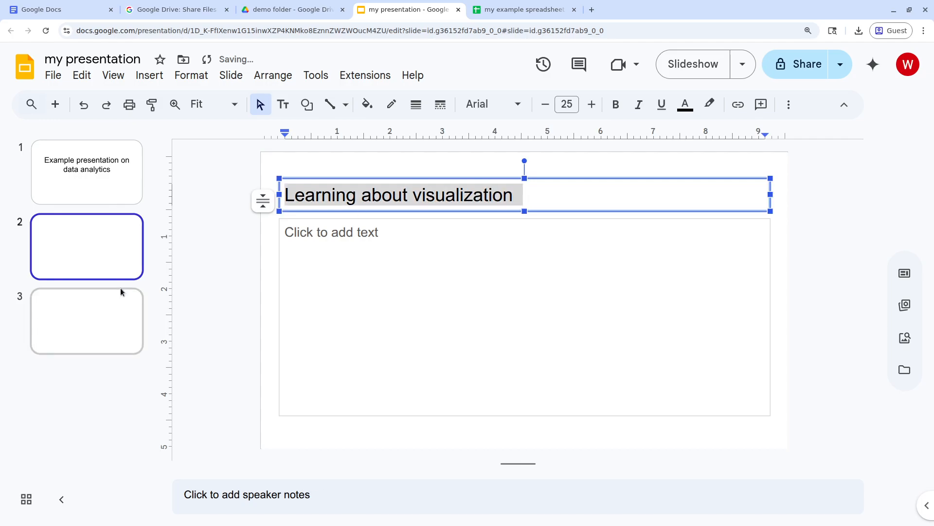
Step: Title the third slide "Learning about machine learning"
click(121, 292)
click(357, 189)
text(Learning about machine learn)
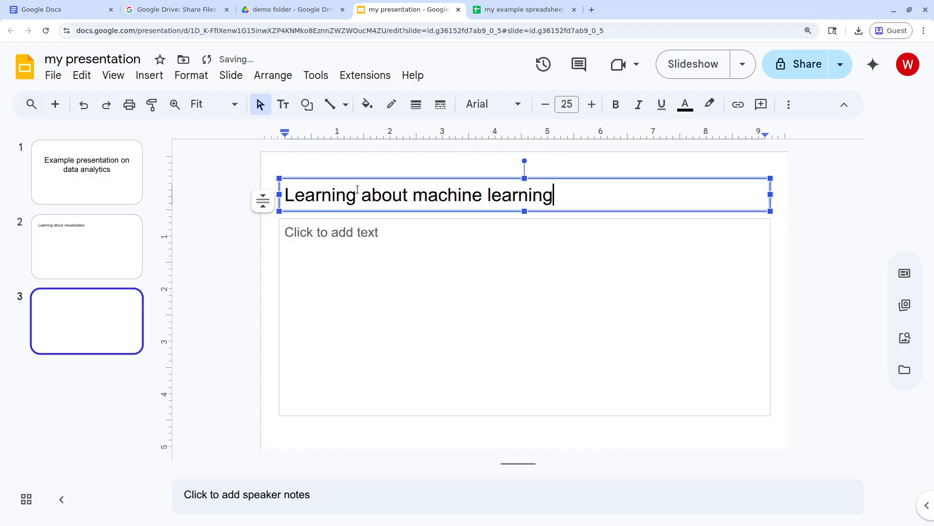
text(ing)
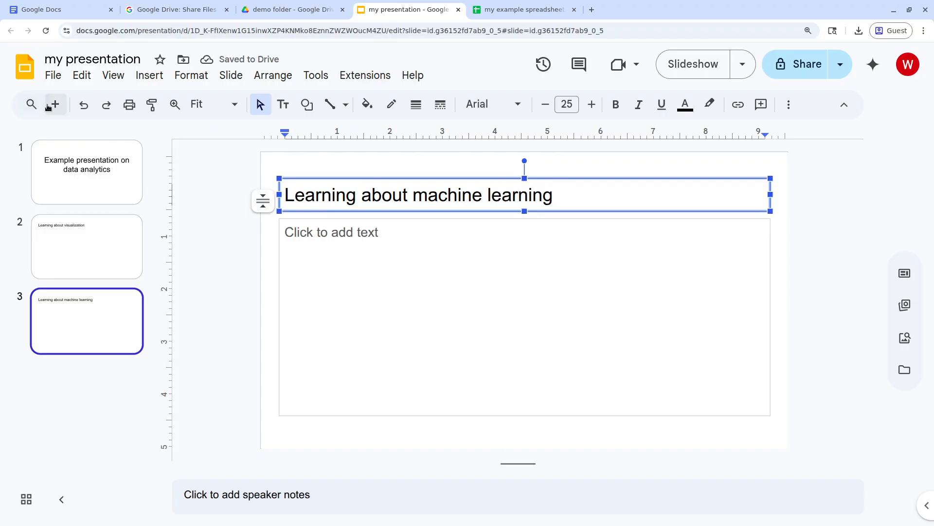
Step: Add a fourth slide and title it "Learning about Python"
click(55, 104)
click(412, 201)
text(Learning about p)
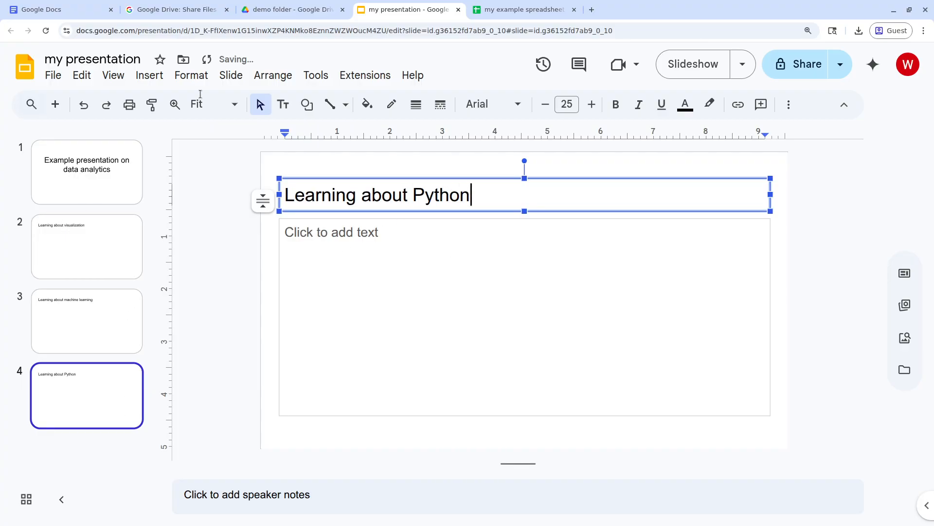
Step: Add a fifth slide and title it "Learning about SQL"
click(52, 105)
click(420, 195)
text(A)
key(BackSpace)
text(Learning about SQL)
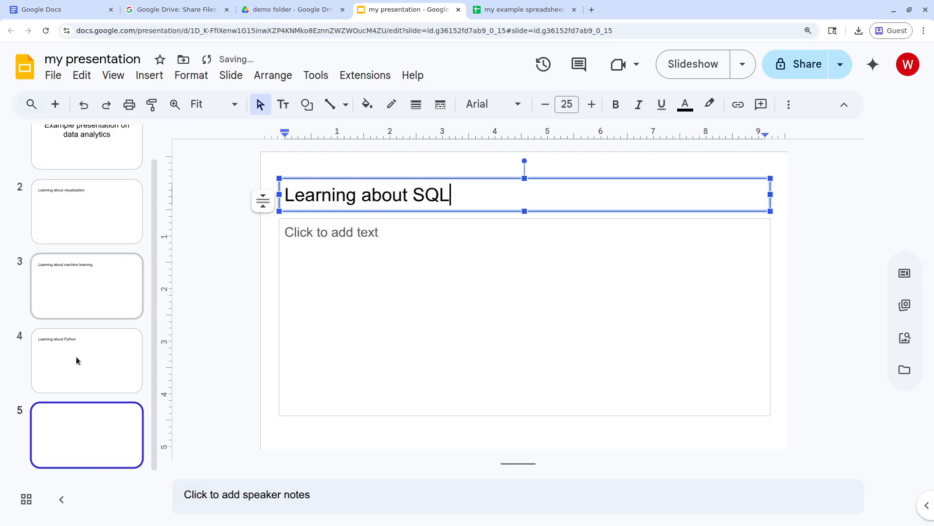
Step: Reorder the slides so Python is second and SQL third, ahead of visualization and machine learning
drag(84, 427, 101, 351)
drag(100, 433, 129, 229)
drag(99, 428, 110, 274)
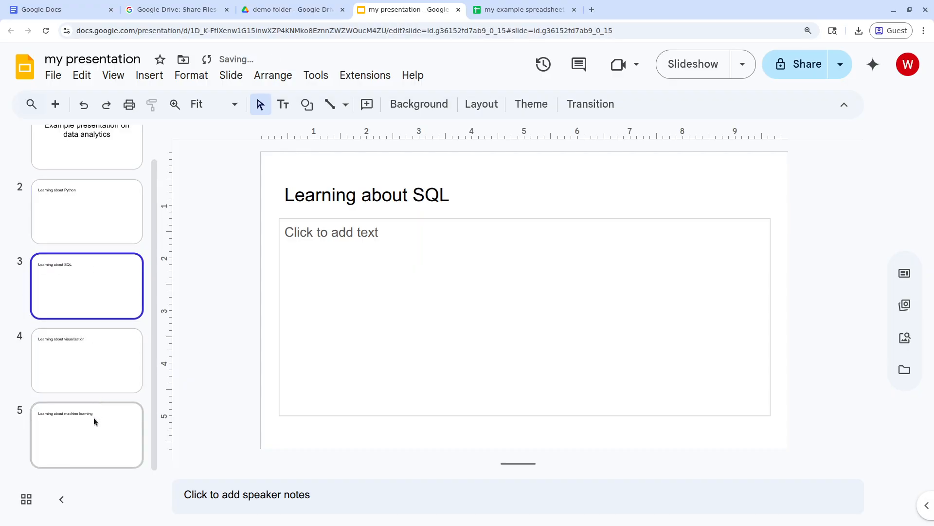